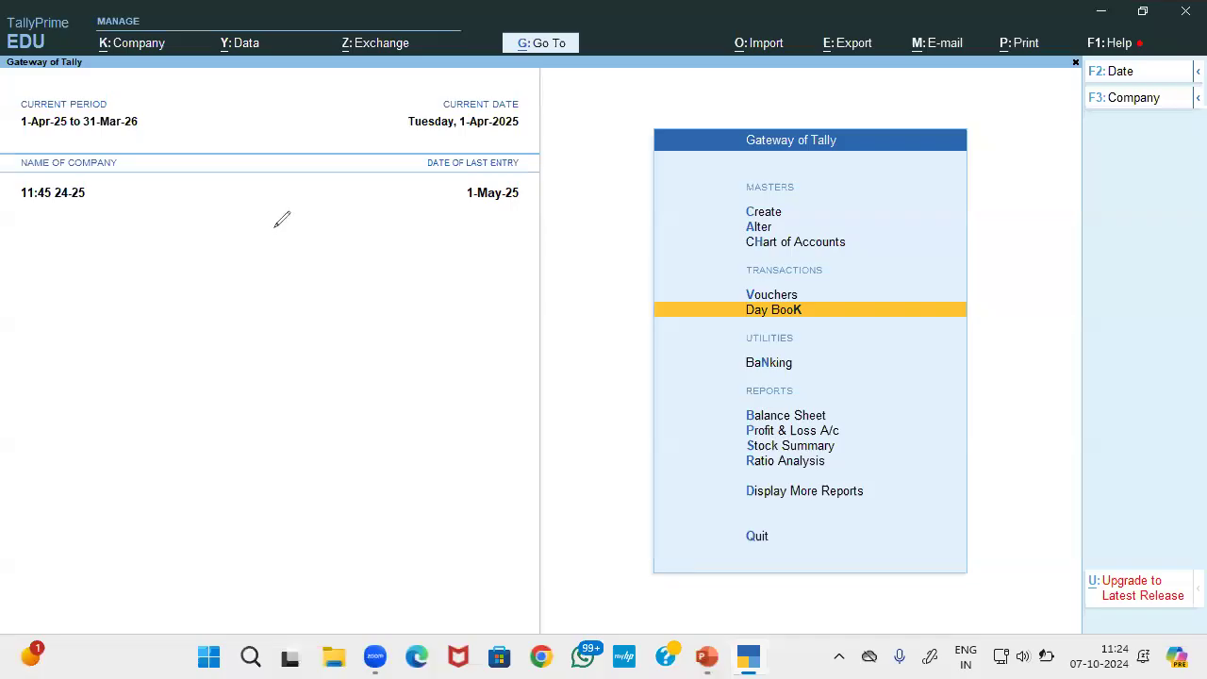
Sketch the company heading on screen with three user branches beneath it
left_click_drag(272, 228, 358, 244)
left_click_drag(254, 260, 388, 266)
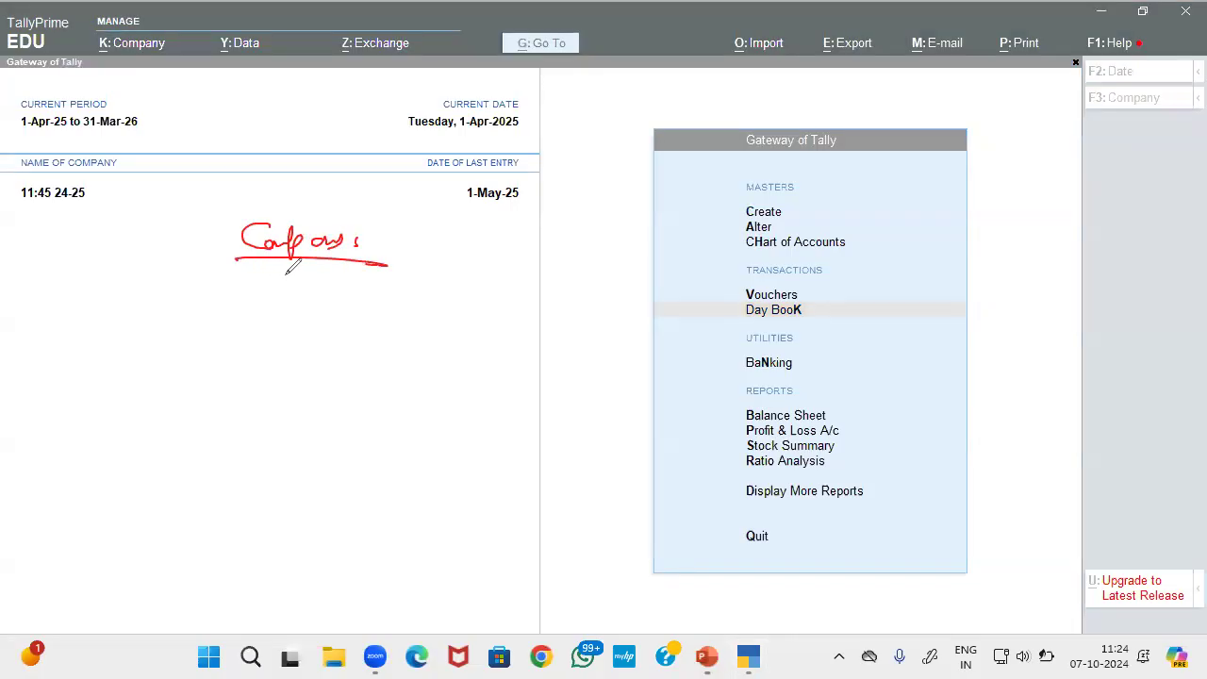
left_click_drag(294, 266, 285, 354)
mouse_move(294, 305)
left_mouse_down()
mouse_move(364, 302)
mouse_move(373, 317)
left_mouse_up()
mouse_move(284, 355)
left_mouse_down()
mouse_move(272, 404)
mouse_move(298, 368)
left_mouse_up()
left_click_drag(304, 362, 343, 371)
left_click_drag(347, 367, 377, 373)
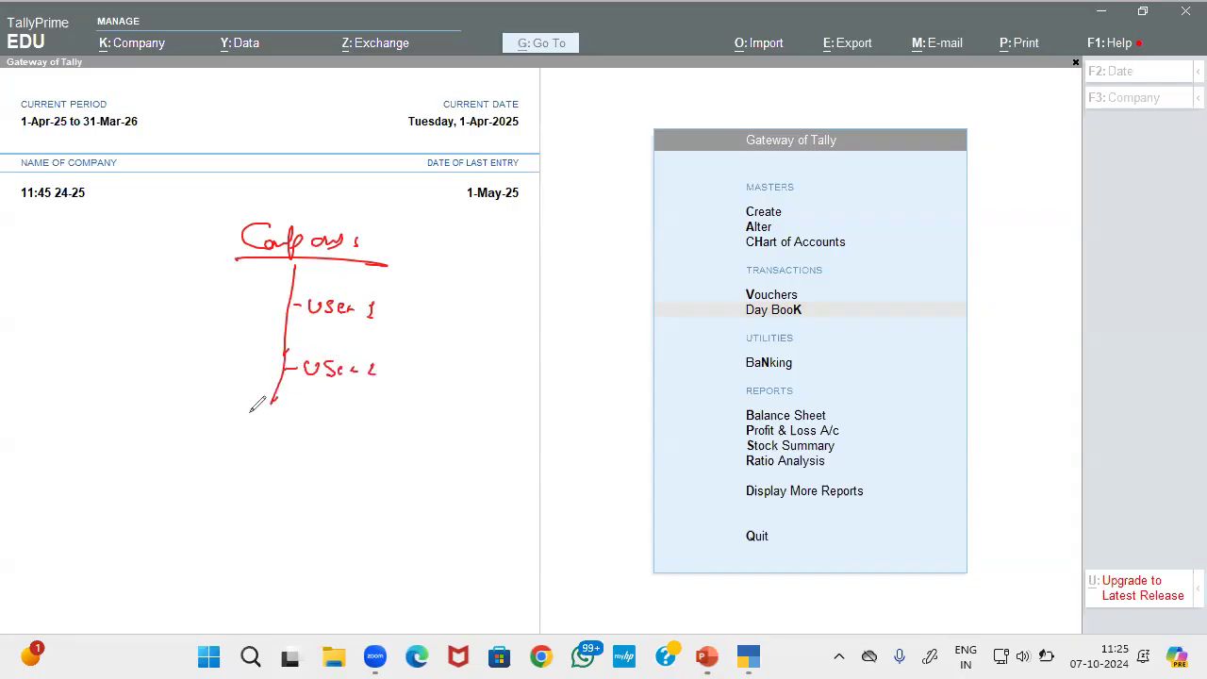
mouse_move(272, 400)
left_mouse_down()
mouse_move(261, 455)
mouse_move(285, 439)
mouse_move(345, 445)
left_mouse_up()
left_click_drag(348, 438, 370, 451)
left_click(383, 452)
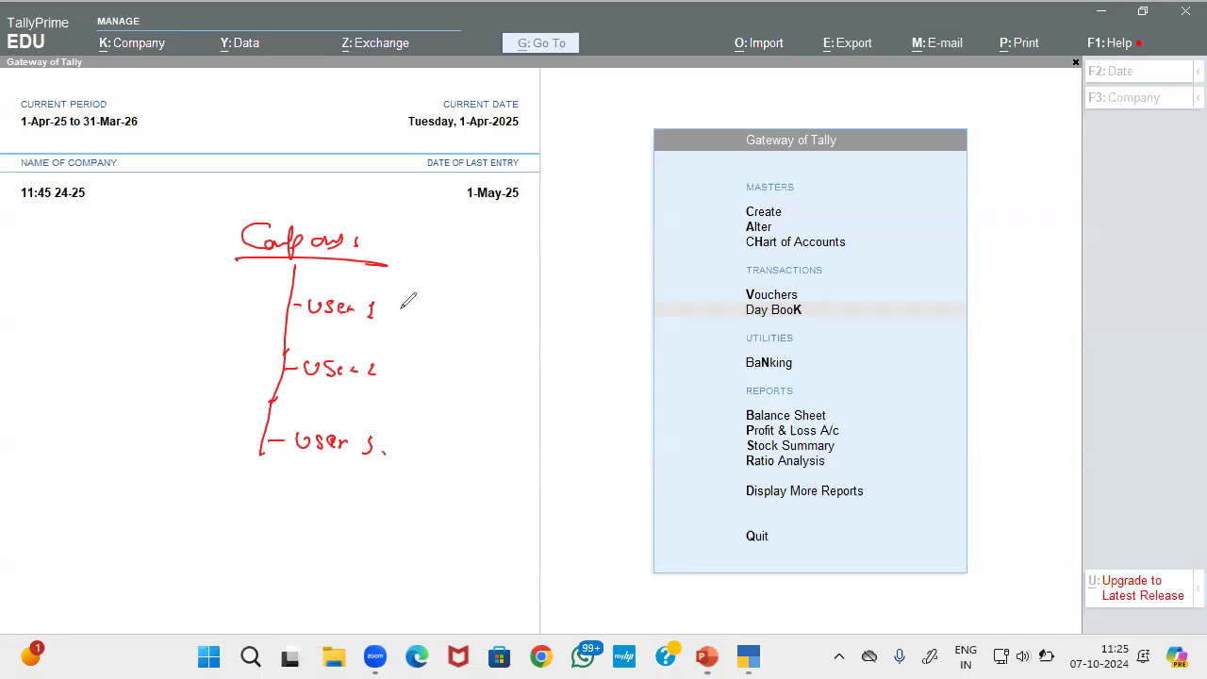
Add user icons and role notes to the sketch, including accounts officer with Ledger and vouchers access
mouse_move(407, 303)
left_mouse_down()
mouse_move(488, 315)
mouse_move(472, 323)
left_mouse_up()
mouse_move(419, 251)
left_mouse_down()
mouse_move(452, 256)
mouse_move(419, 275)
left_mouse_up()
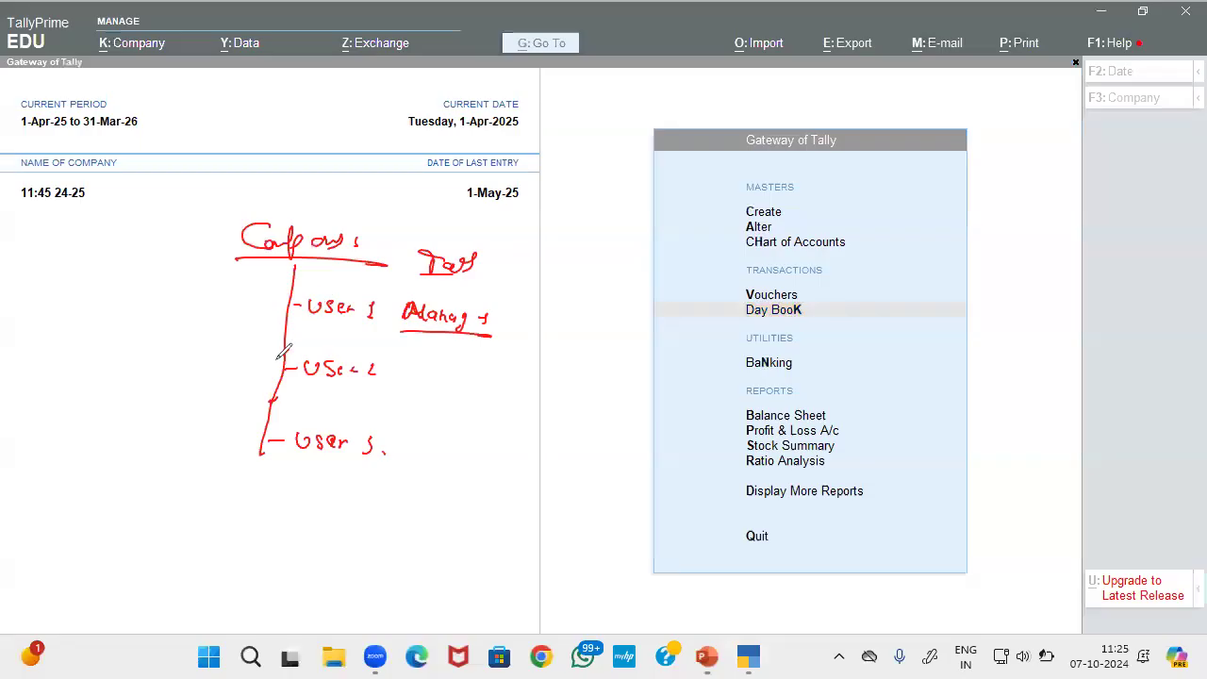
left_click_drag(265, 293, 262, 319)
left_click(266, 317)
mouse_move(251, 359)
left_mouse_down()
mouse_move(260, 351)
mouse_move(247, 363)
mouse_move(256, 368)
left_mouse_up()
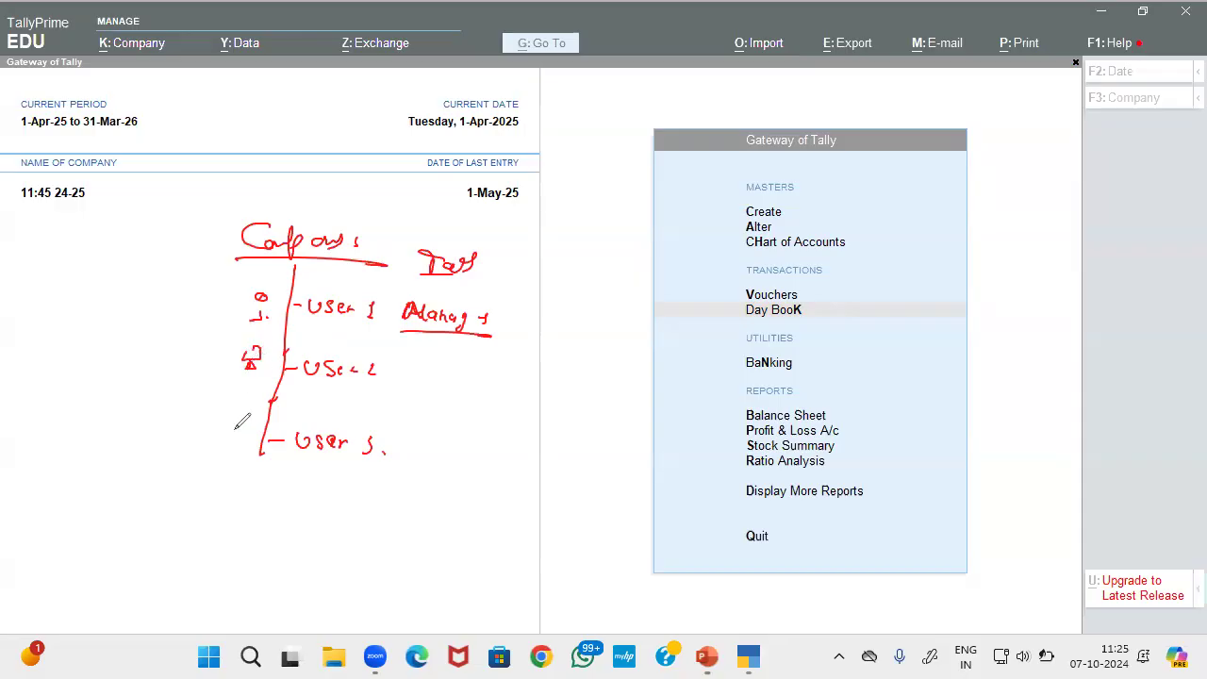
left_click_drag(237, 438, 241, 443)
mouse_move(215, 296)
left_mouse_down()
mouse_move(215, 313)
mouse_move(220, 300)
left_mouse_up()
left_click_drag(191, 302, 204, 295)
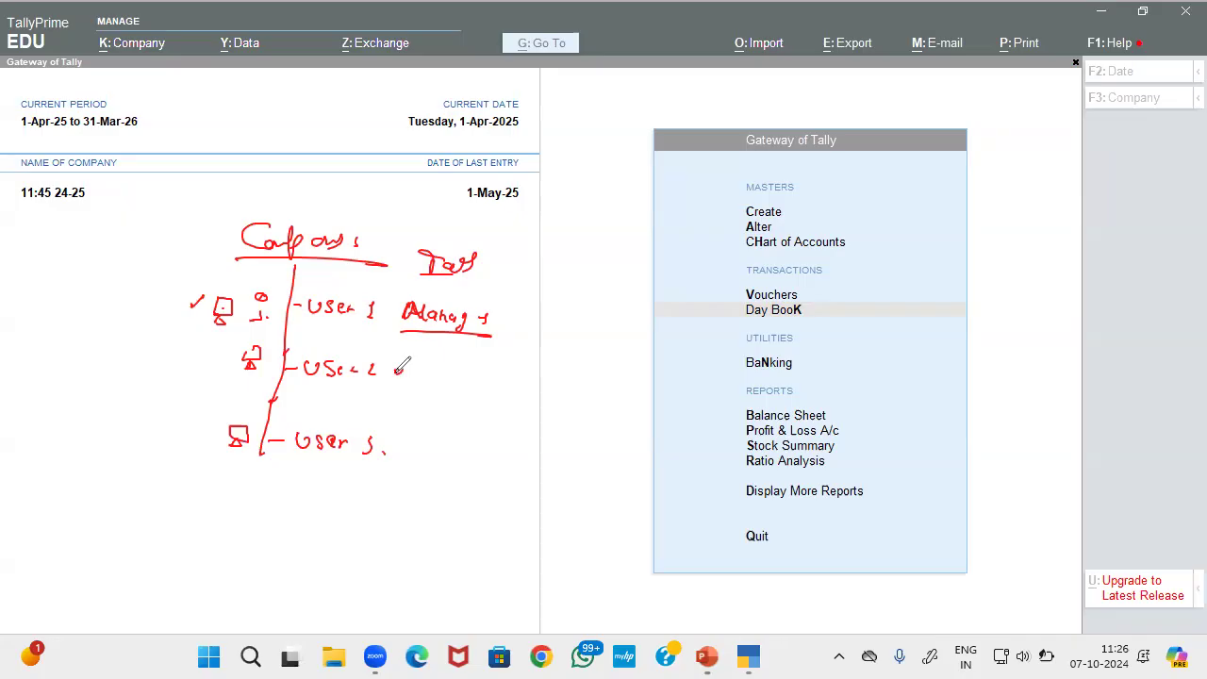
mouse_move(396, 366)
left_mouse_down()
mouse_move(423, 360)
mouse_move(421, 373)
mouse_move(443, 374)
mouse_move(465, 364)
mouse_move(490, 388)
mouse_move(516, 368)
mouse_move(616, 371)
left_mouse_up()
left_click_drag(544, 383, 625, 382)
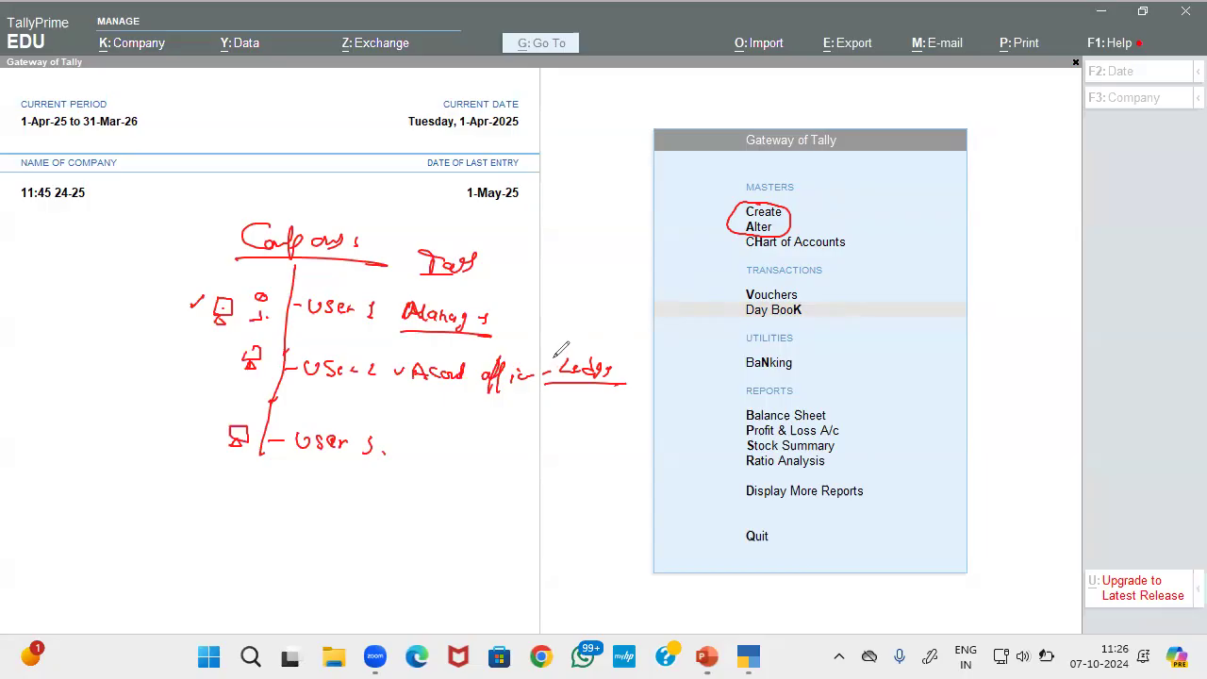
left_click_drag(560, 348, 553, 359)
mouse_move(391, 449)
left_mouse_down()
mouse_move(565, 447)
mouse_move(577, 435)
mouse_move(598, 452)
left_mouse_up()
mouse_move(728, 289)
left_mouse_down()
mouse_move(765, 274)
mouse_move(784, 283)
left_mouse_up()
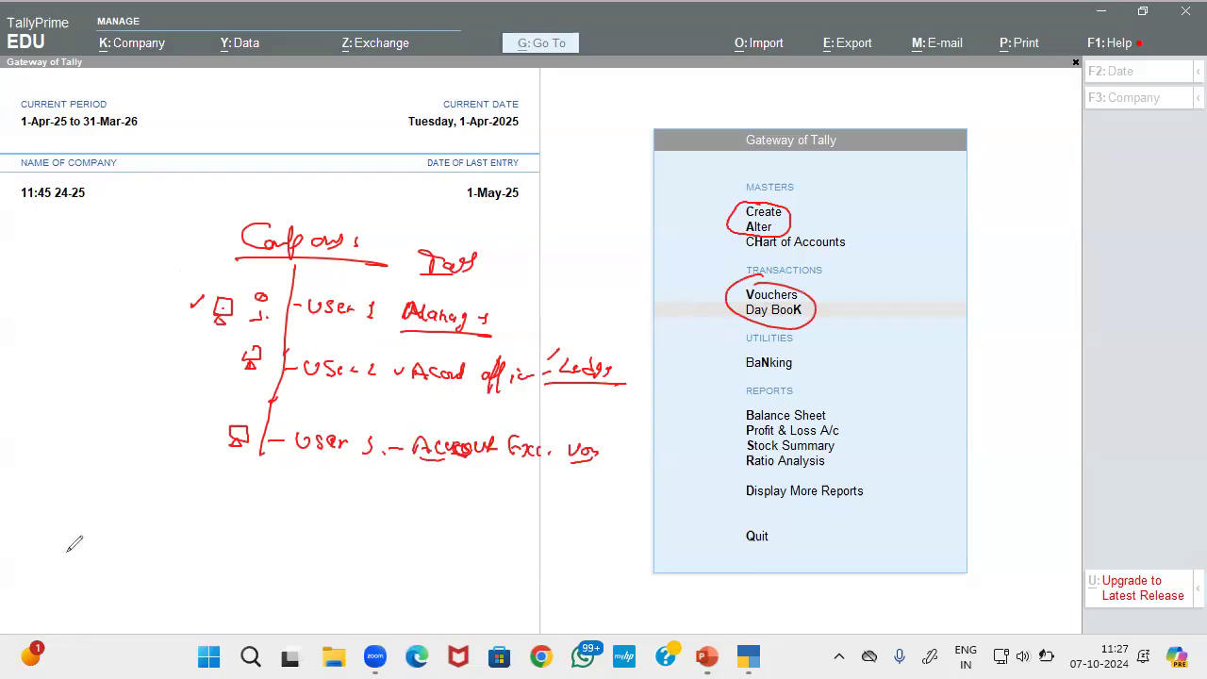
Set Control User Access to Yes for 11:45 24-25 with an administrator username and confirmed password
key("Escape")
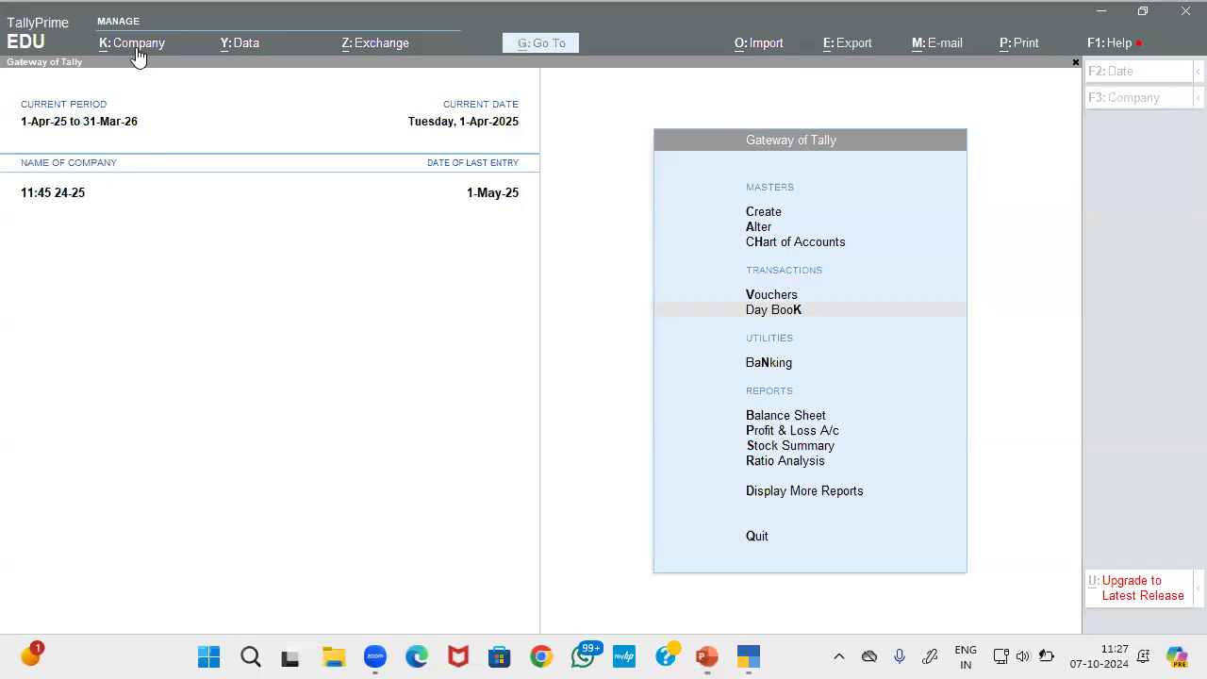
left_click(136, 47)
key("Down")
key("Down")
key("Down")
key("Down")
key("Down")
key("Down")
key("Down")
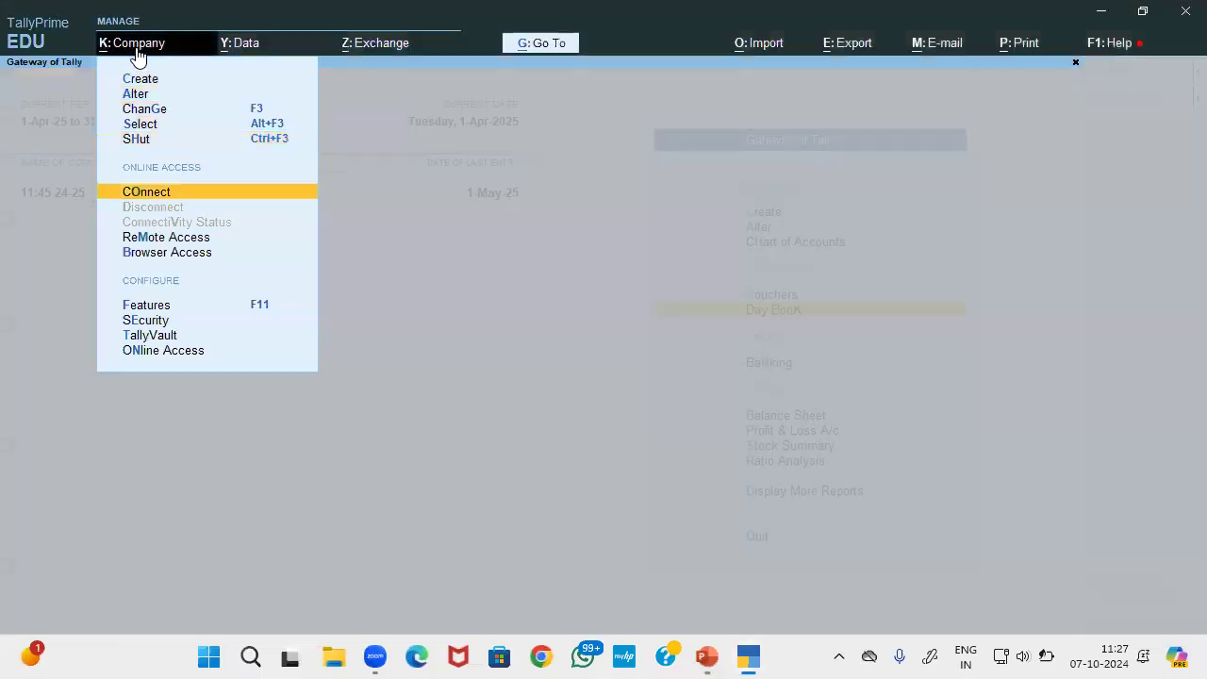
key("Down")
key("Down")
key("Return")
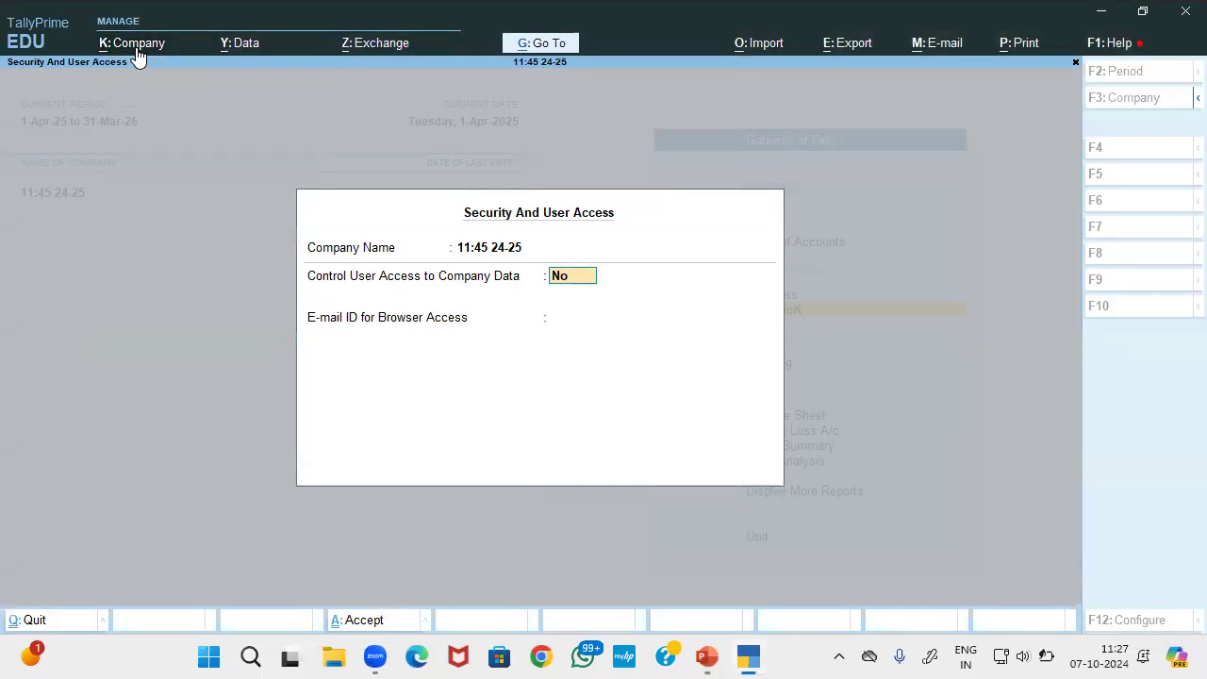
type("y")
key("Return")
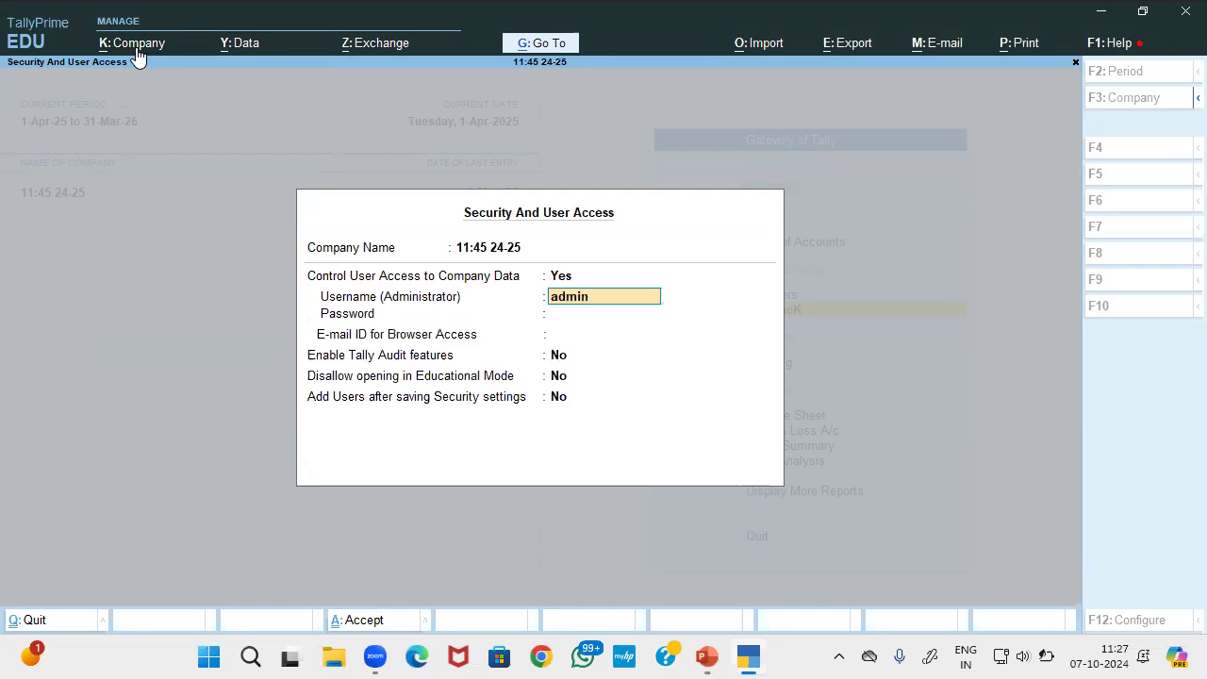
key("Return")
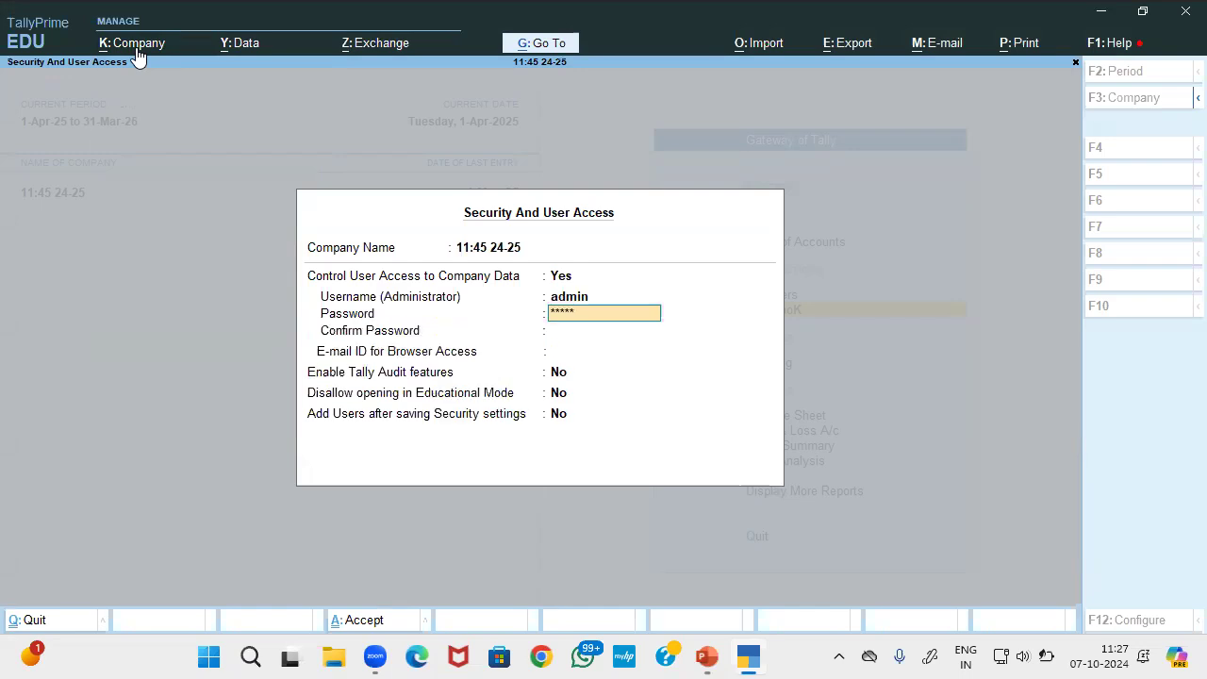
key("Return")
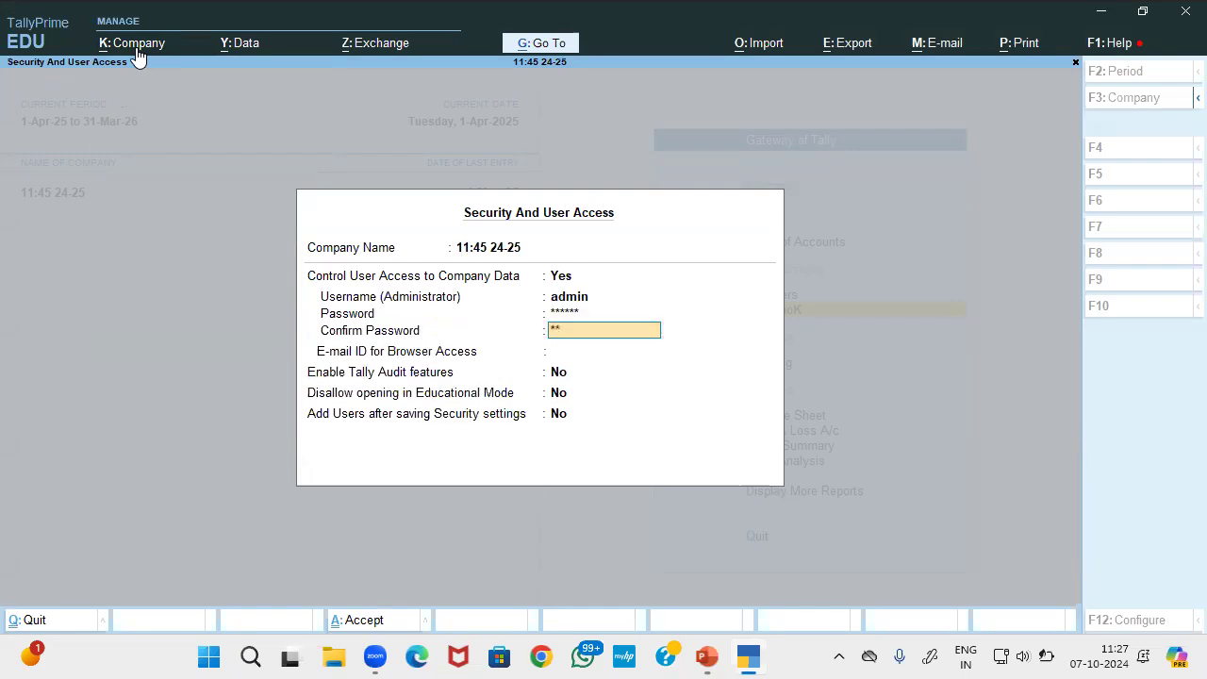
key("Return")
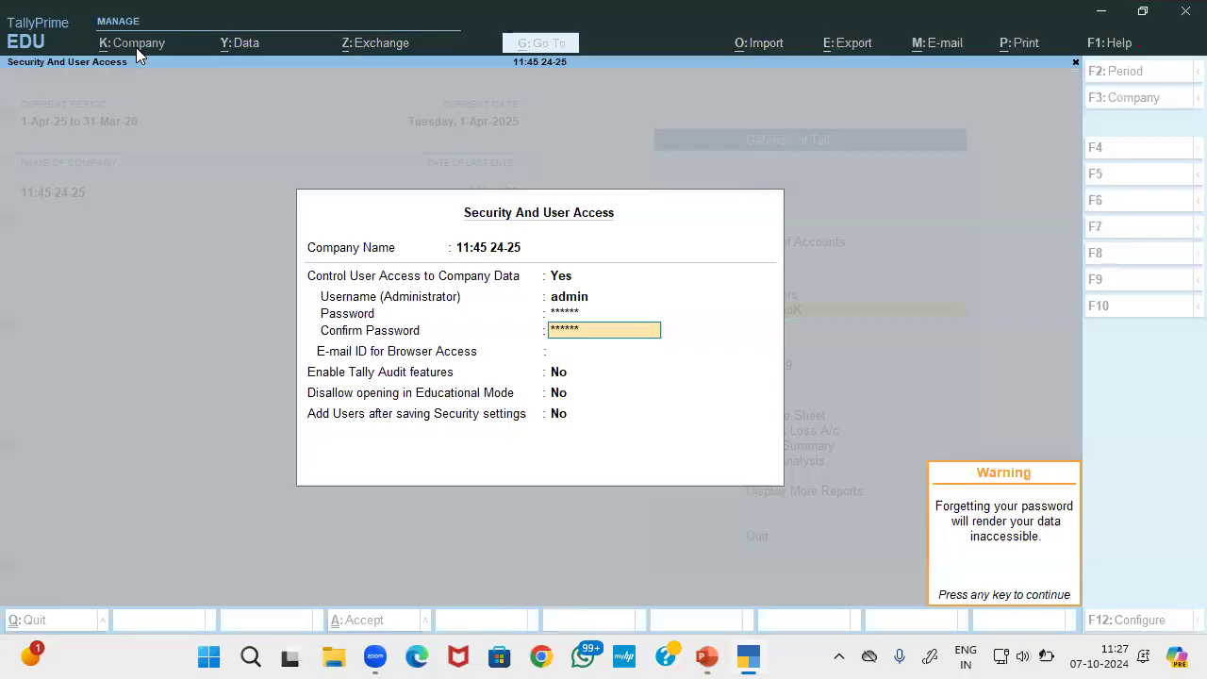
Skip the blank new-user entry and set E-mail ID for Browser Access to None
key("Return")
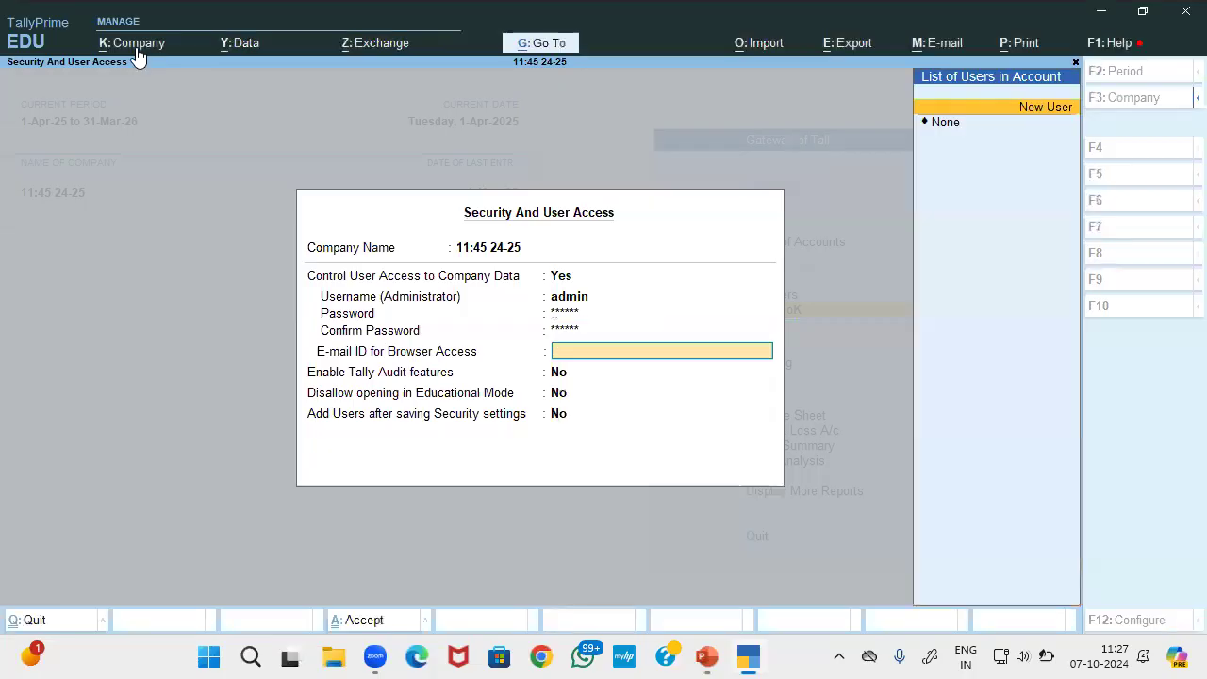
key("Return")
key("Escape")
key("Down")
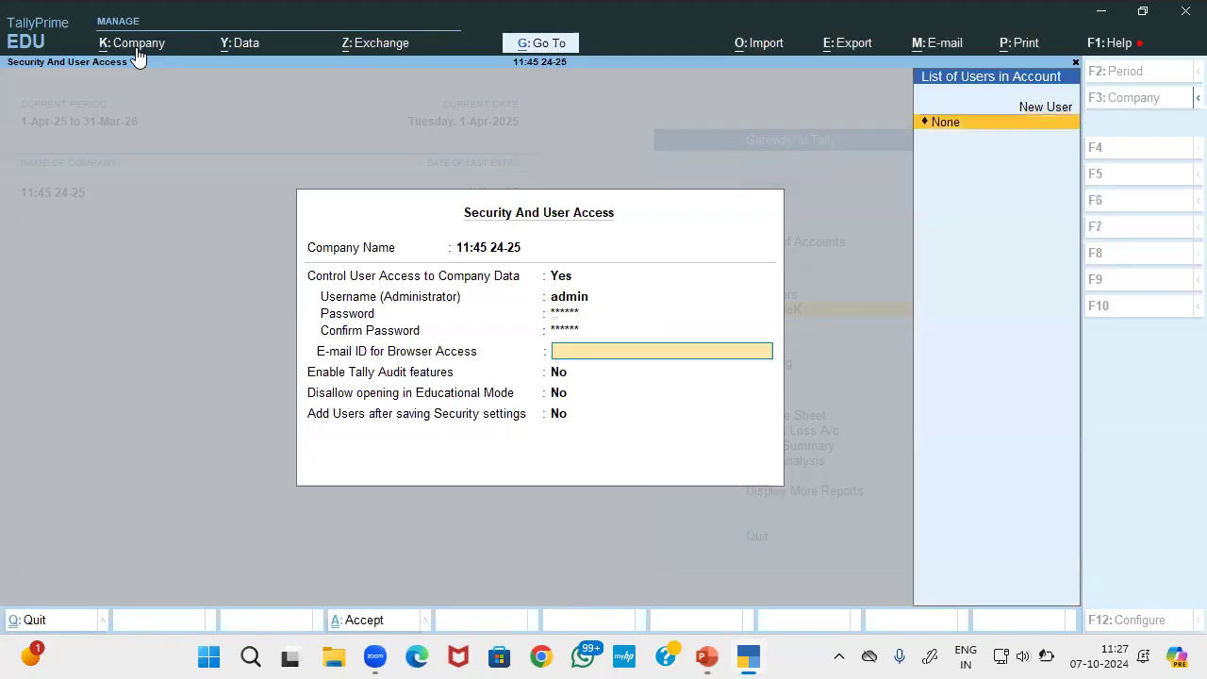
key("Return")
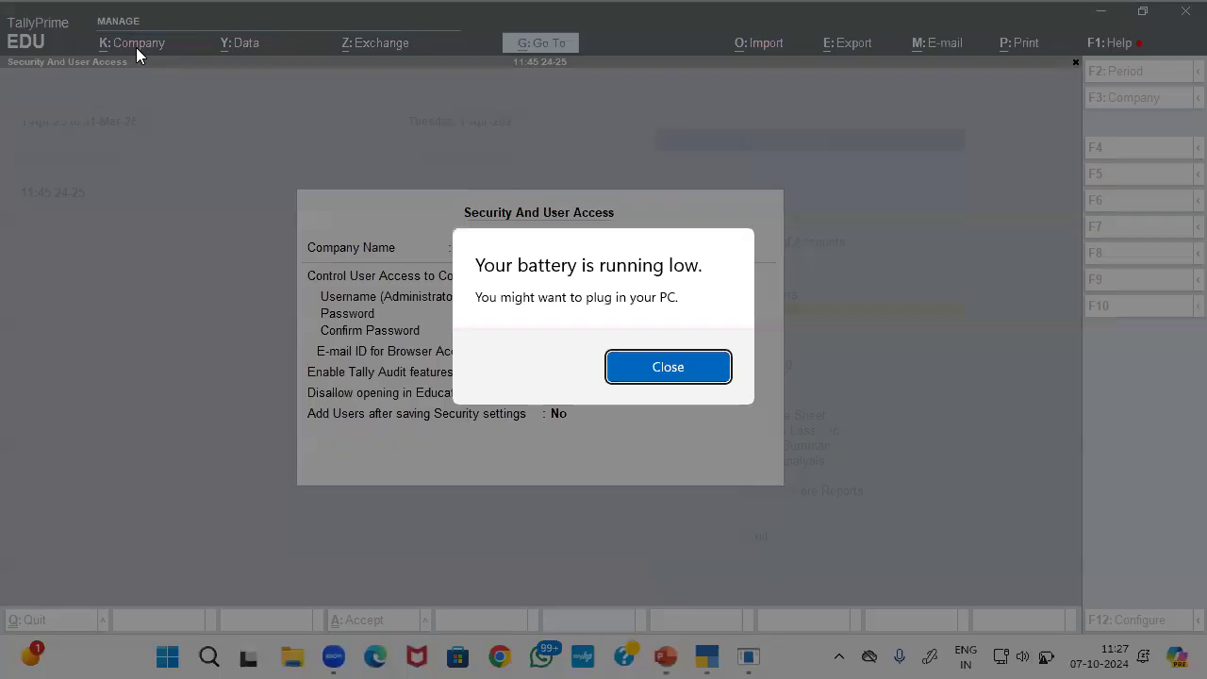
Set Enable Tally Audit features to Yes in the Security form
key("Return")
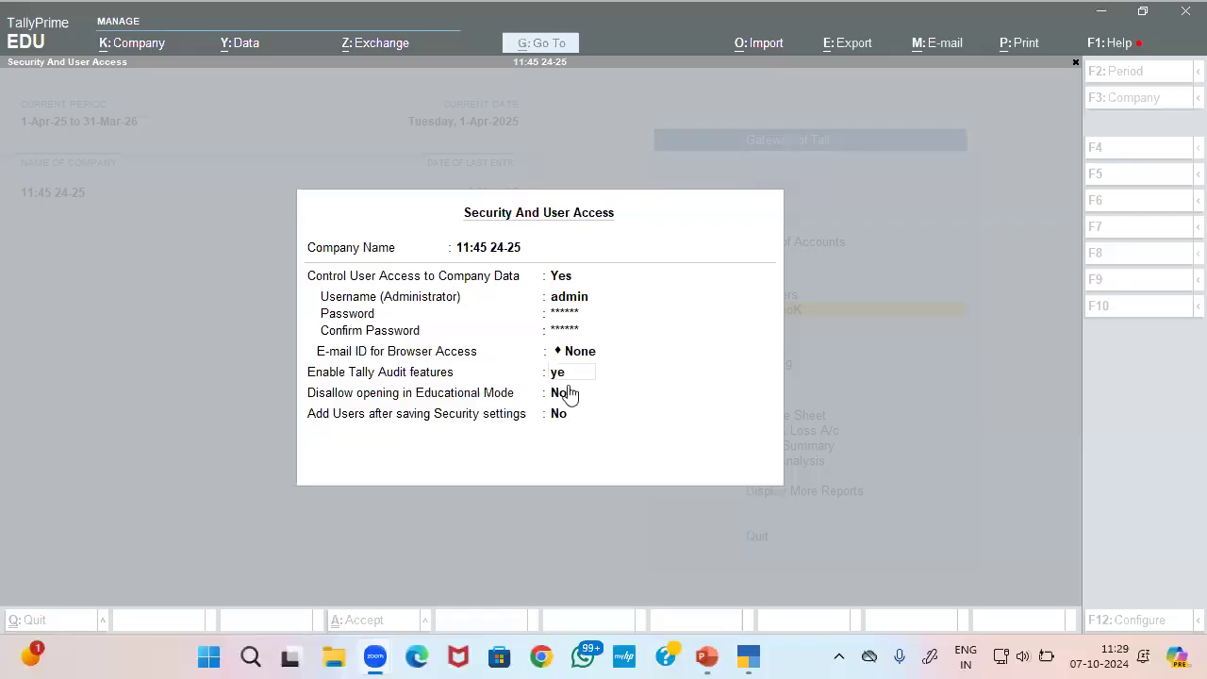
left_click(558, 376)
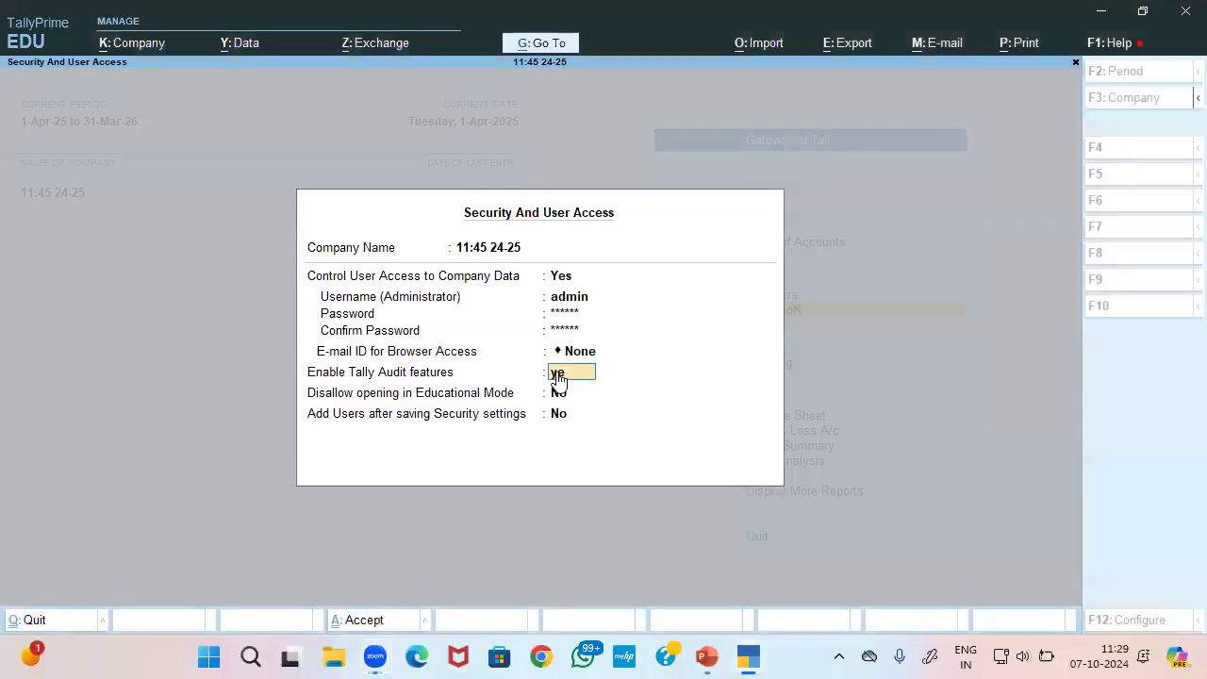
key("Return")
type("s")
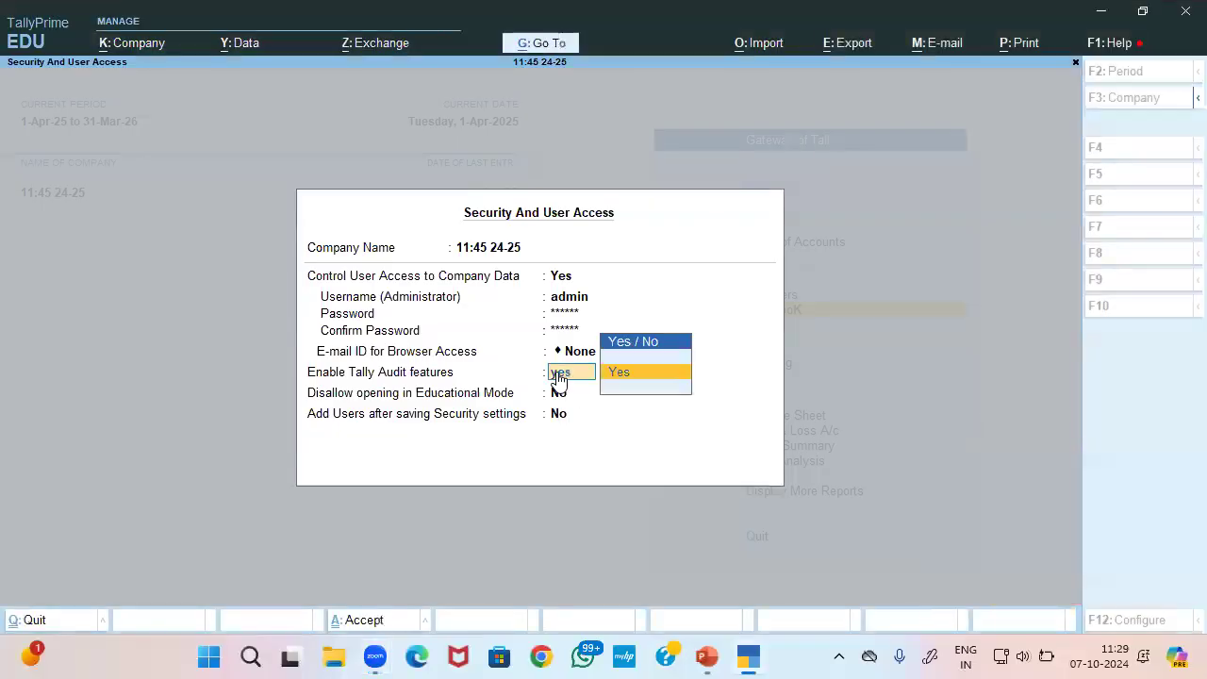
key("Return")
key("Return")
key("Return")
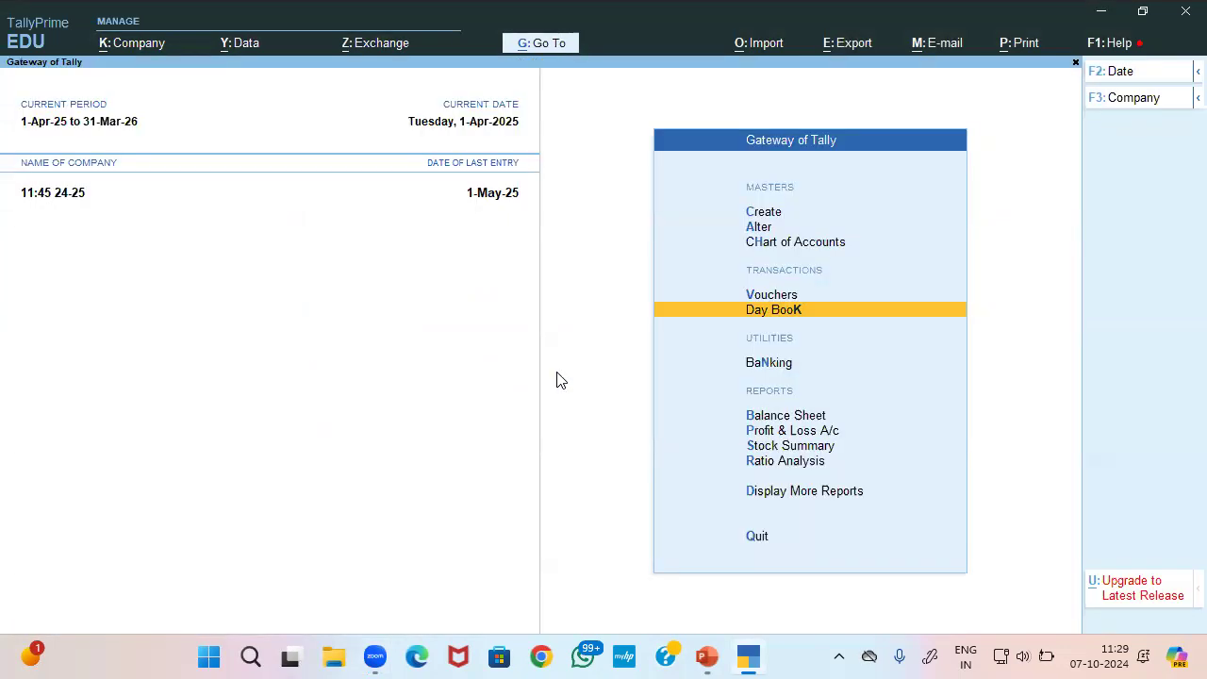
Shut 11:45 24-25, then reopen it by logging in as admin with the password
left_click(108, 49)
key("Down")
key("Down")
key("Down")
key("Return")
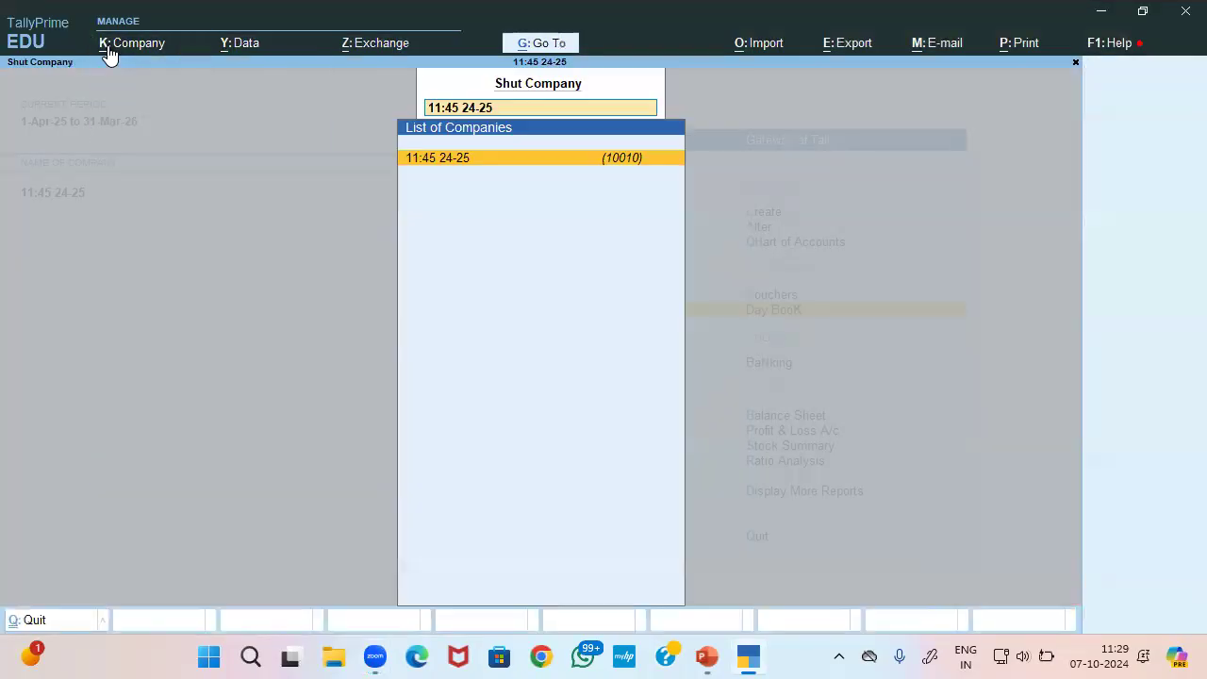
key("Return")
key("Return")
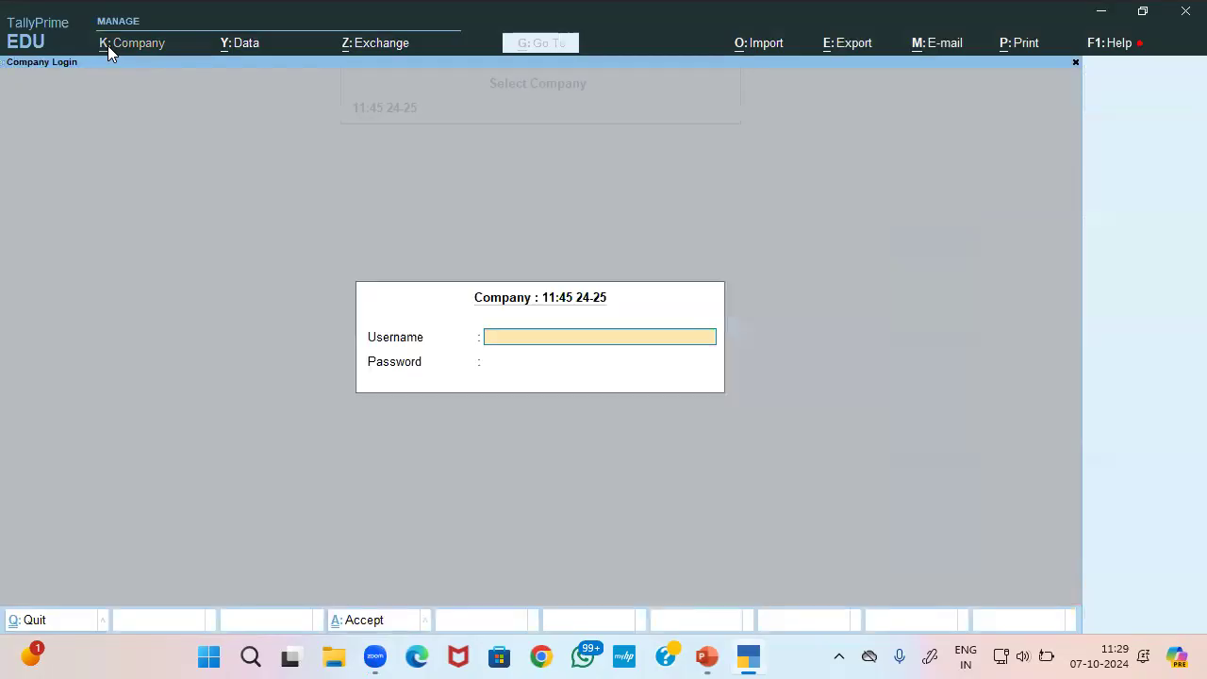
type("admin")
key("Return")
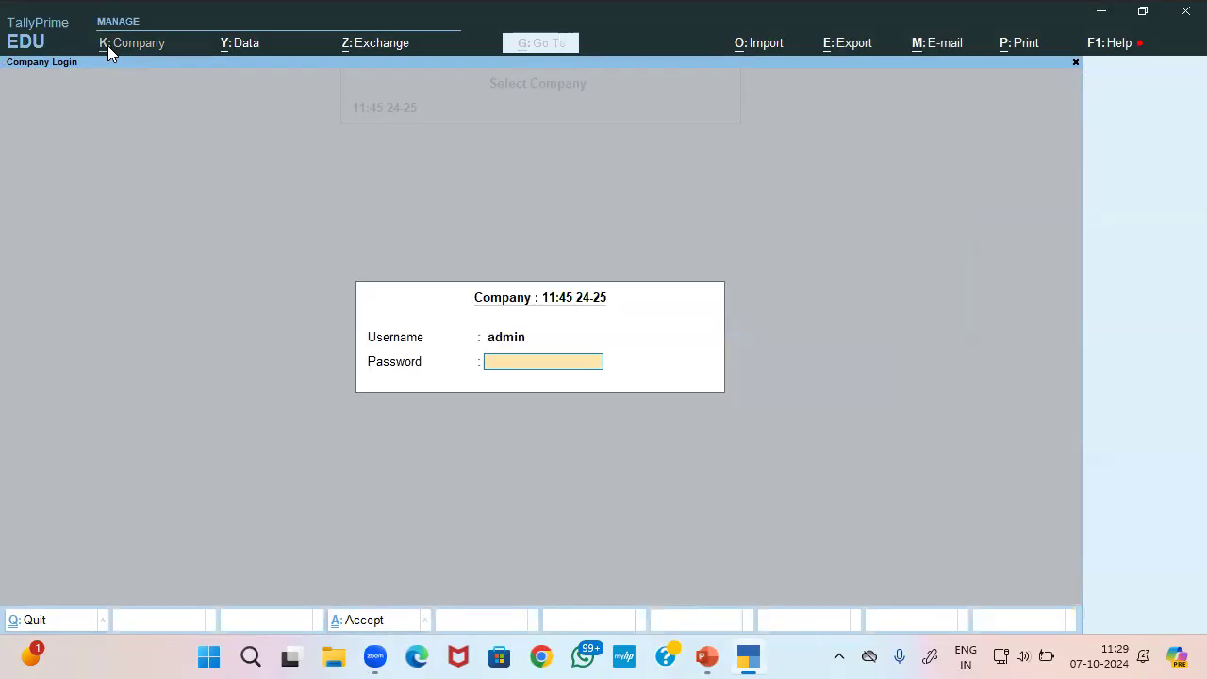
type("*****")
key("Return")
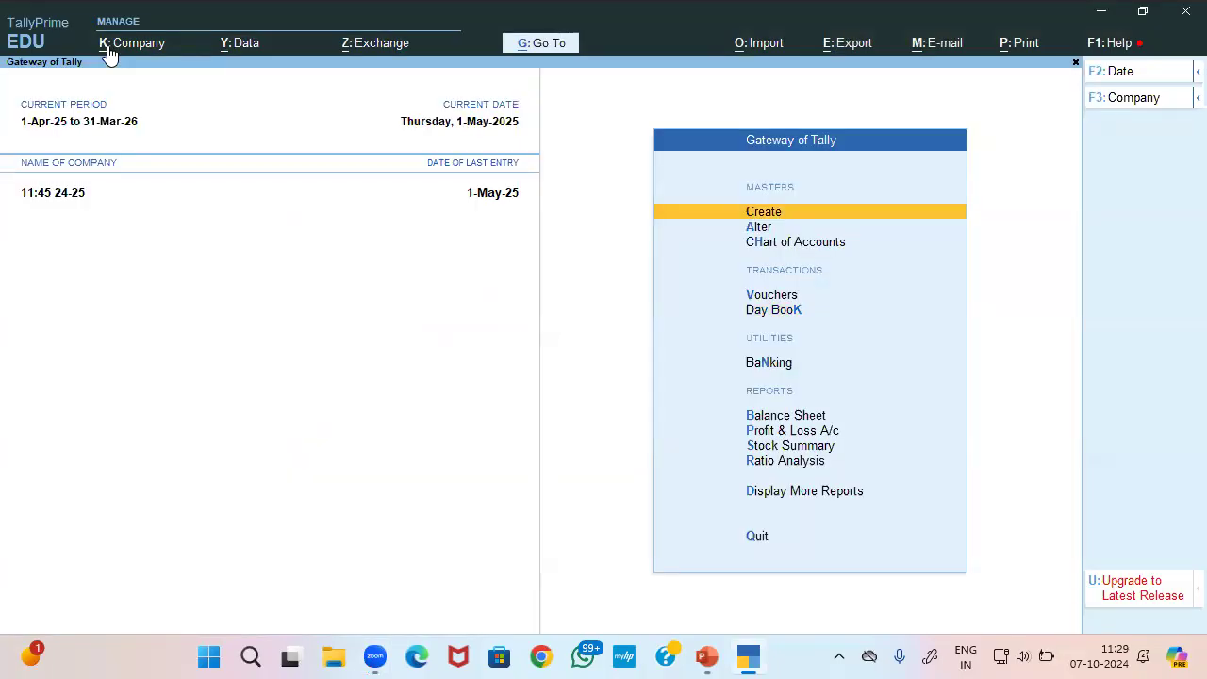
left_click(122, 43)
Clear the misspelled Acct Exe security level name and return to Gateway of Tally
key("Down")
key("Down")
key("Down")
key("Down")
key("Down")
key("Down")
key("Down")
key("Down")
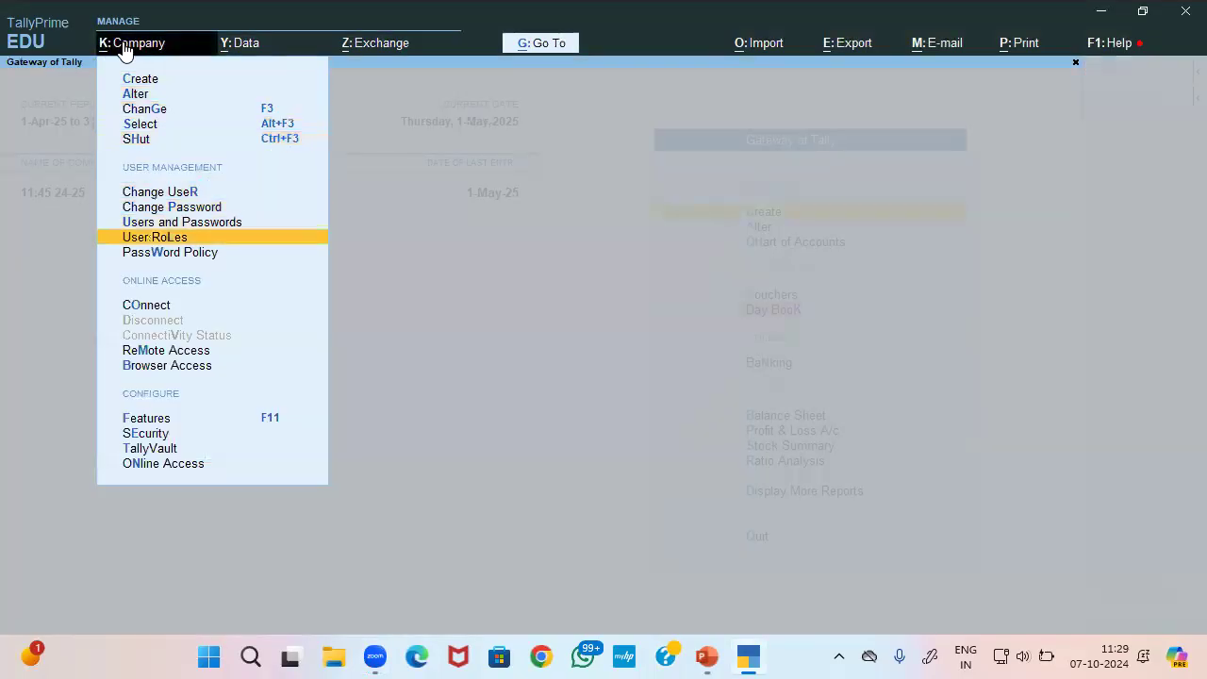
key("Up")
key("Up")
key("Up")
key("Down")
key("Down")
key("Down")
key("Return")
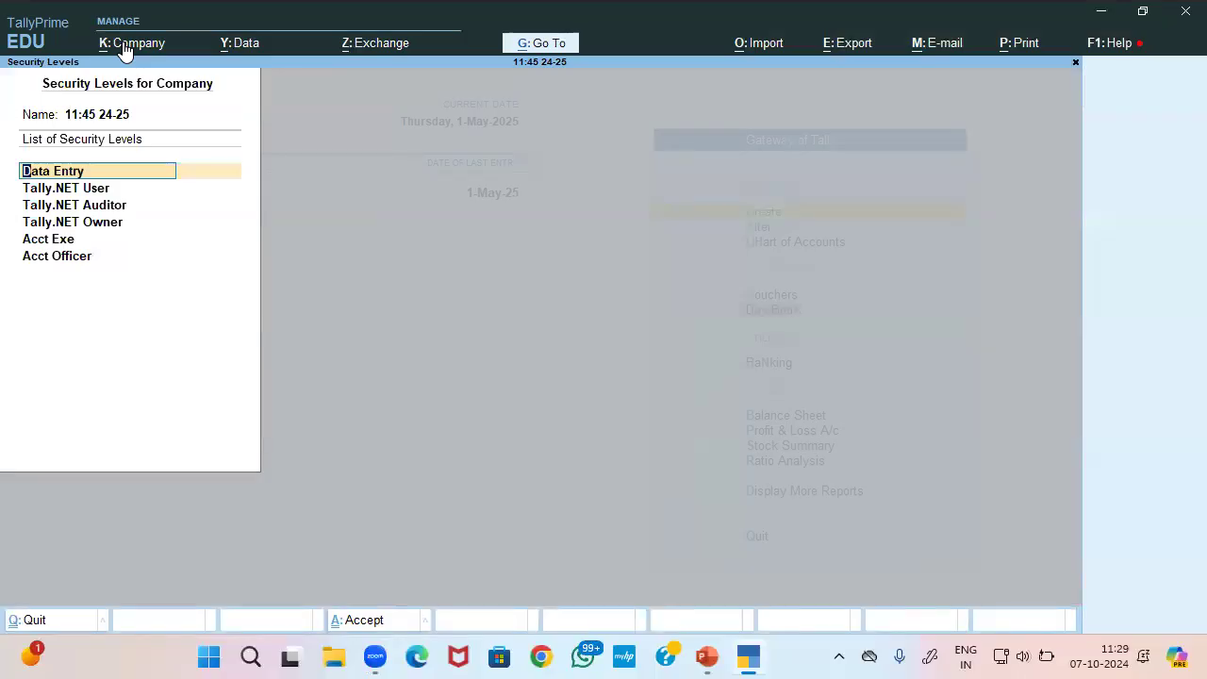
key("Down")
key("Down")
key("Down")
key("Down")
key("BackSpace")
key("Down")
key("BackSpace")
key("Return")
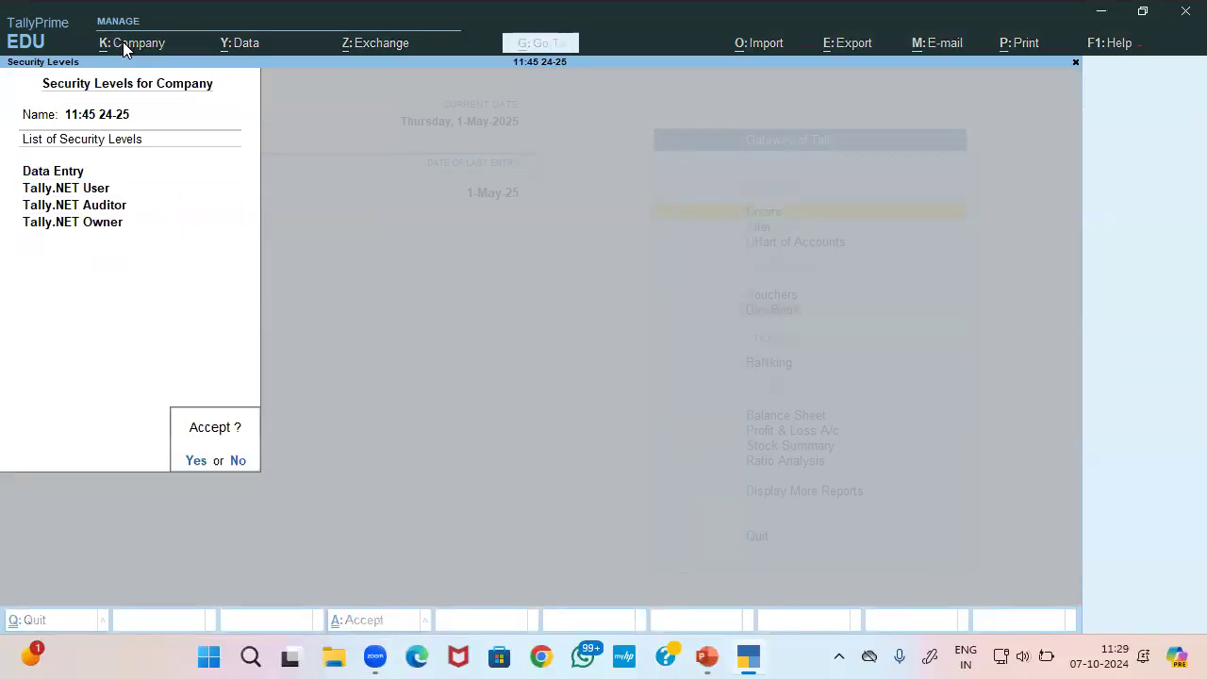
key("y")
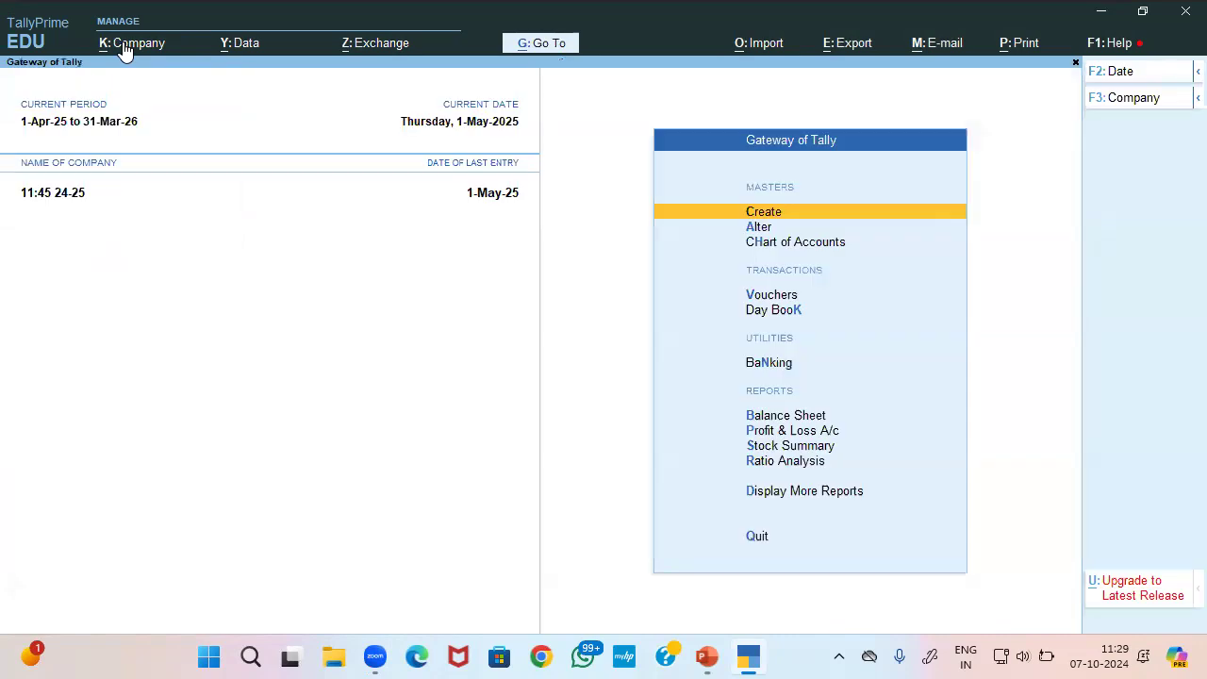
Review the Data Entry level, then add a new security level named Account Officer
left_click(125, 49)
key("Down")
key("Down")
key("Down")
key("Down")
key("Down")
key("Down")
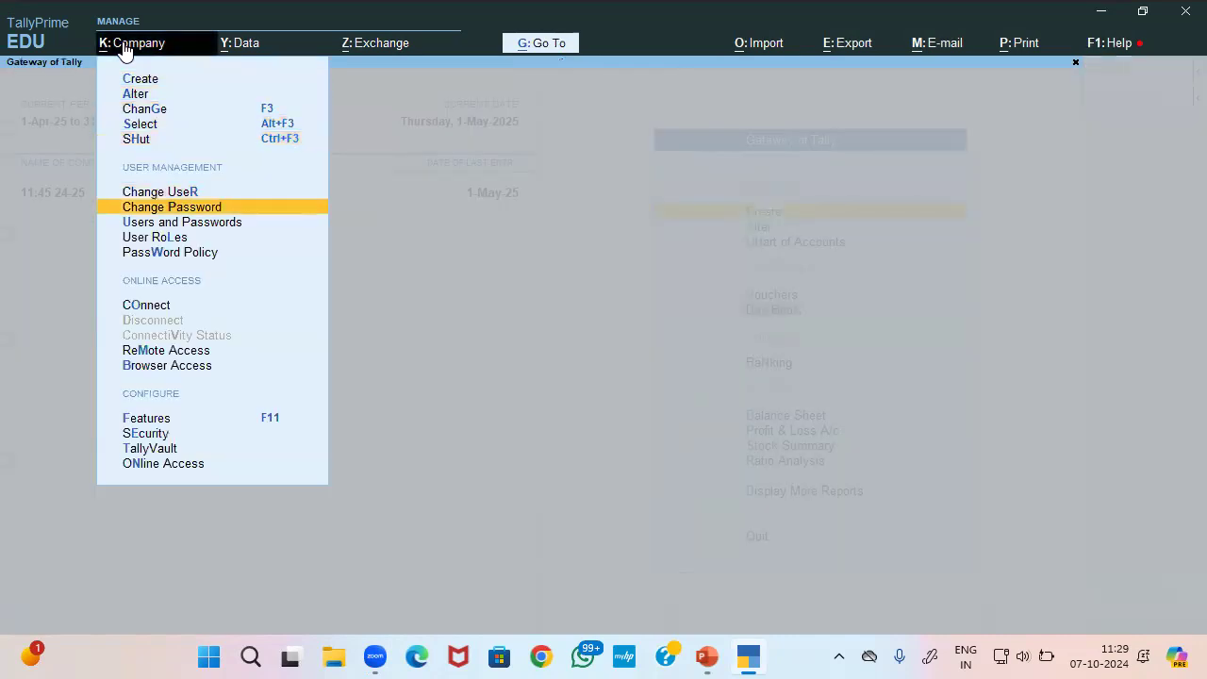
key("Down")
key("Down")
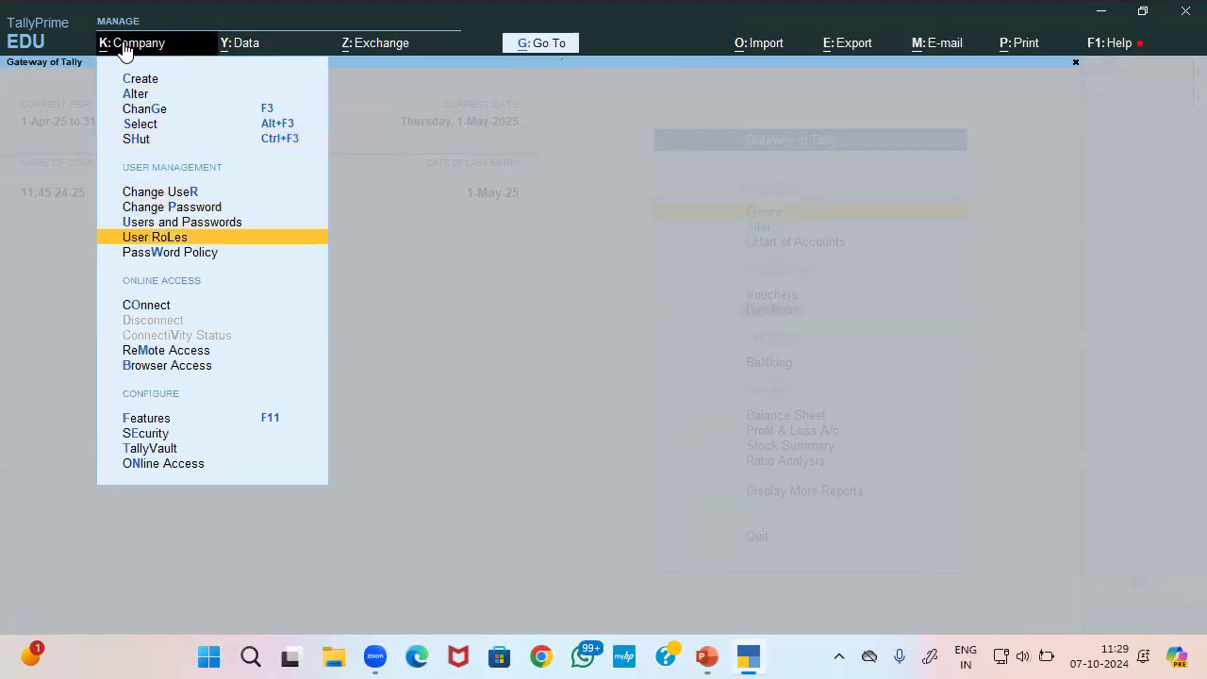
key("Return")
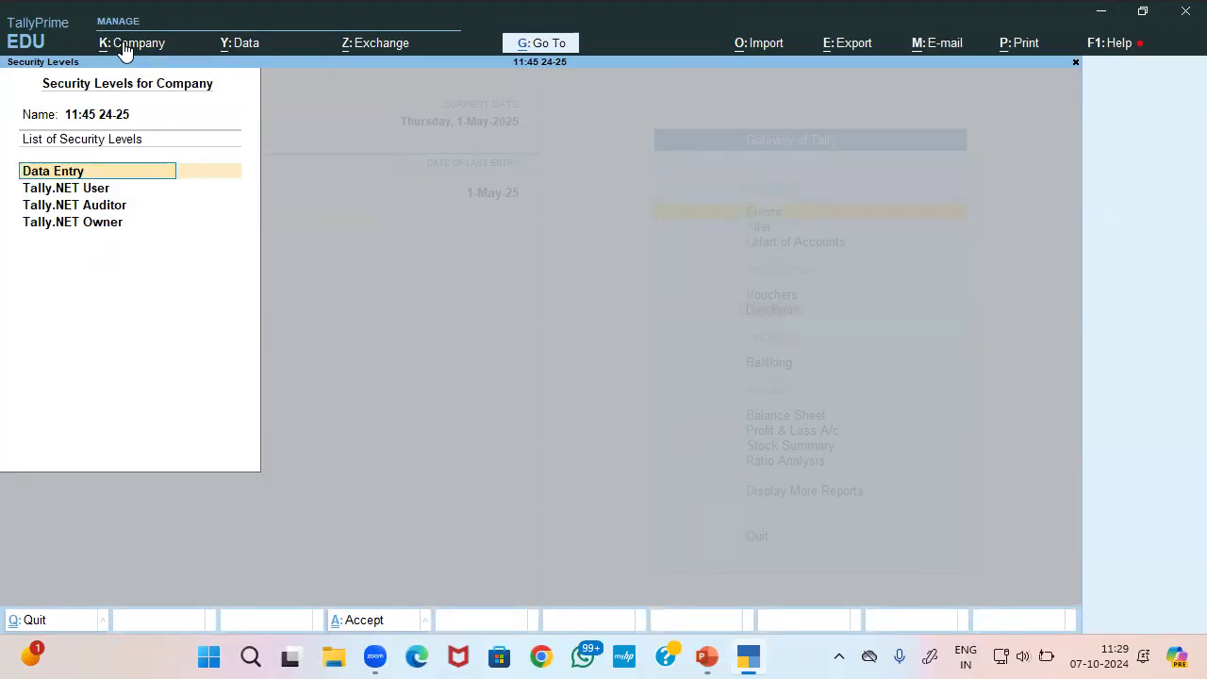
key("Return")
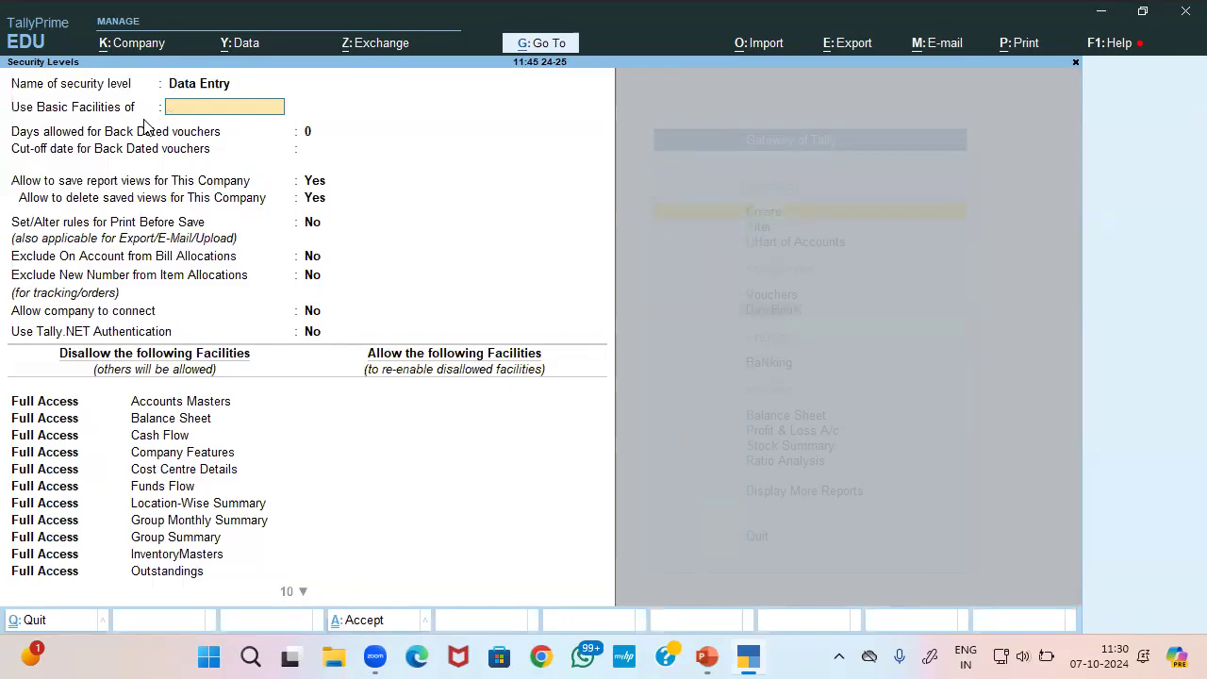
key("ctrl+a")
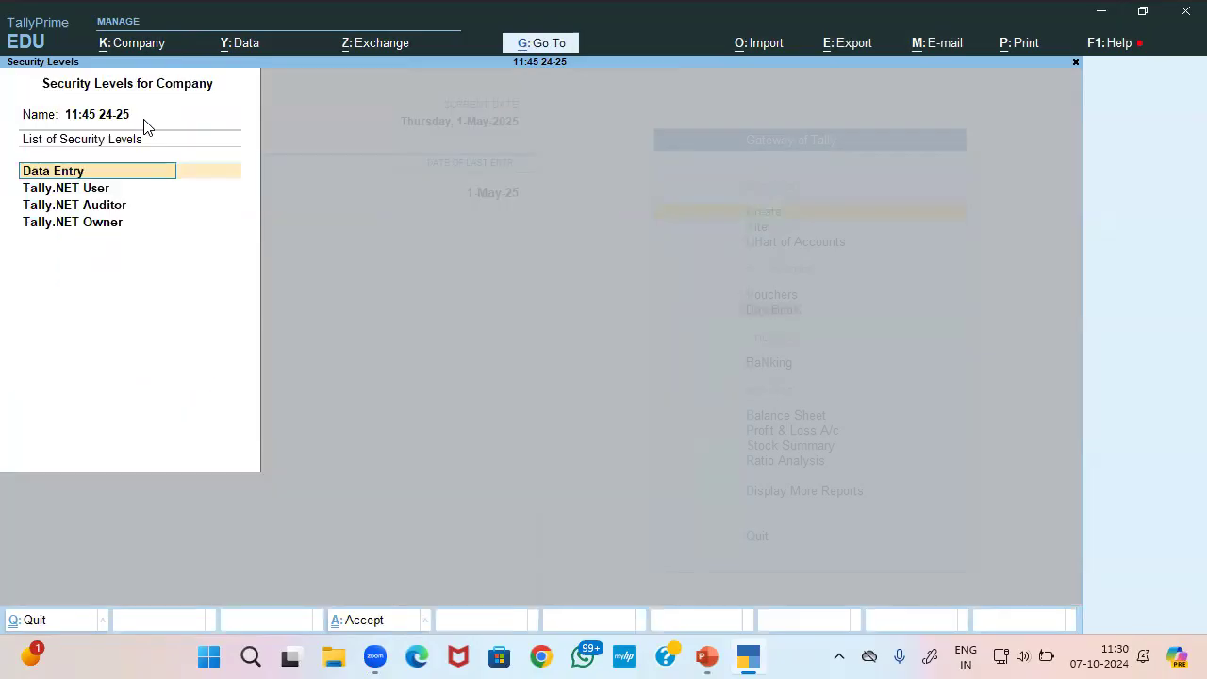
key("Down")
key("Down")
key("Down")
key("Down")
type("A")
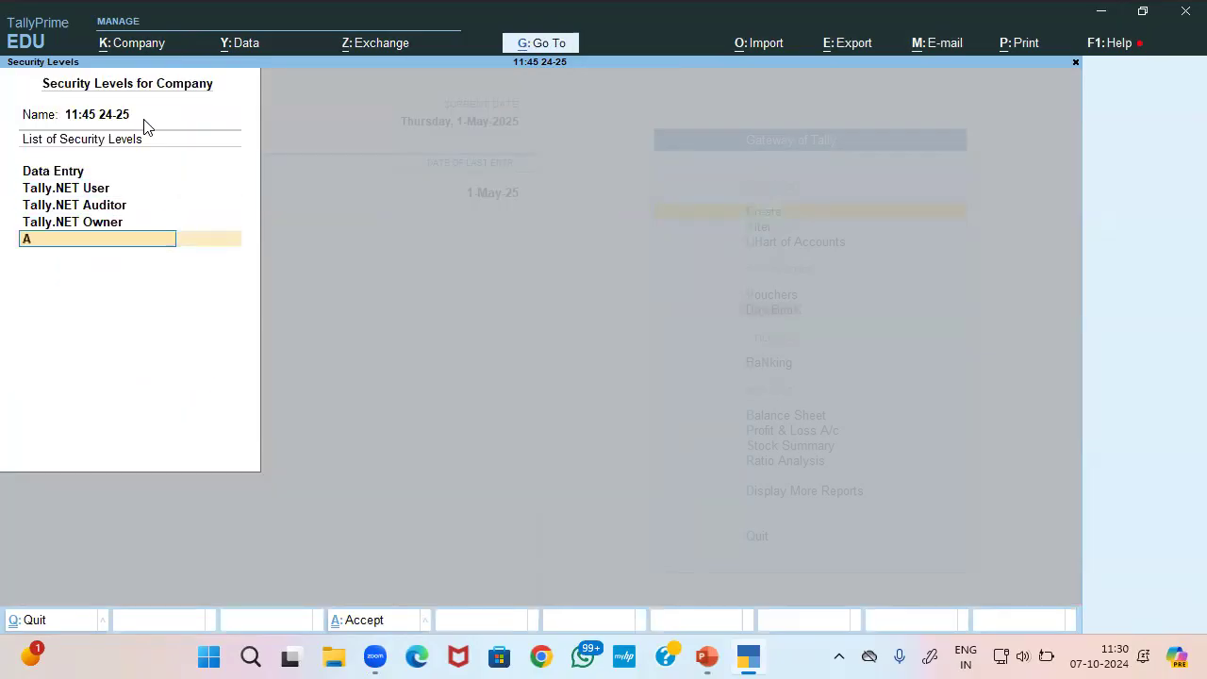
type("ccount Officer")
Accept the Account Officer name and choose Data Entry under Use Basic Facilities of
key("Return")
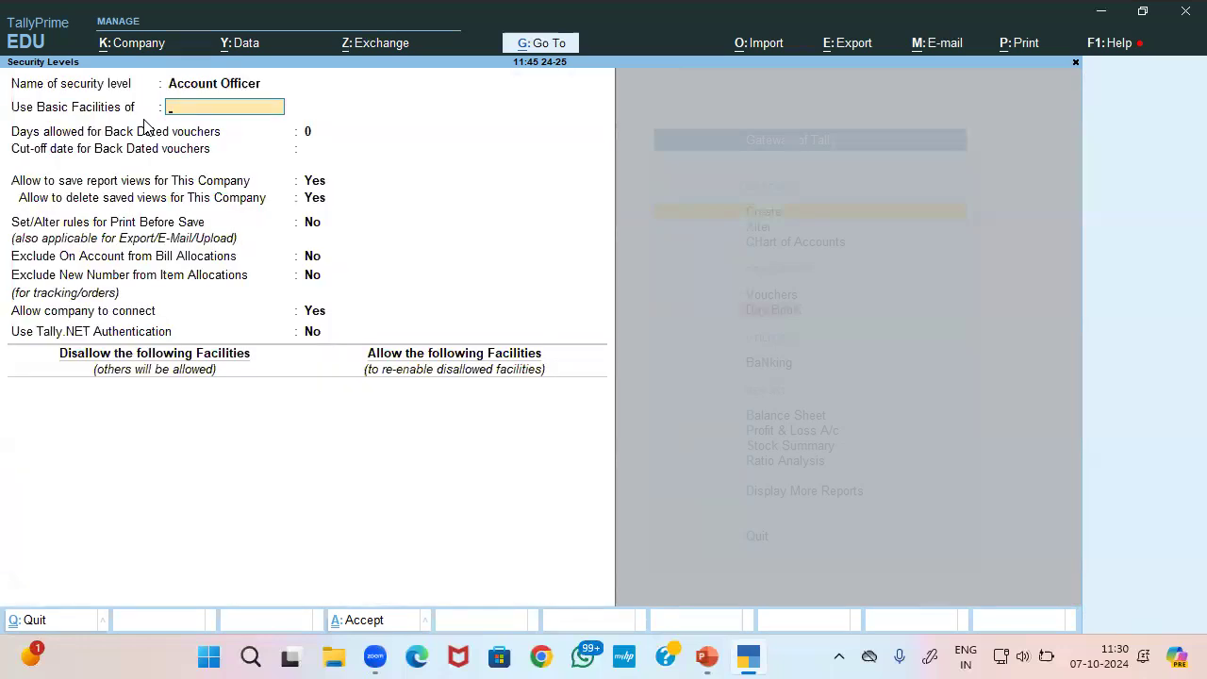
key("Down")
key("Down")
key("Up")
key("Down")
key("Down")
key("Up")
key("Up")
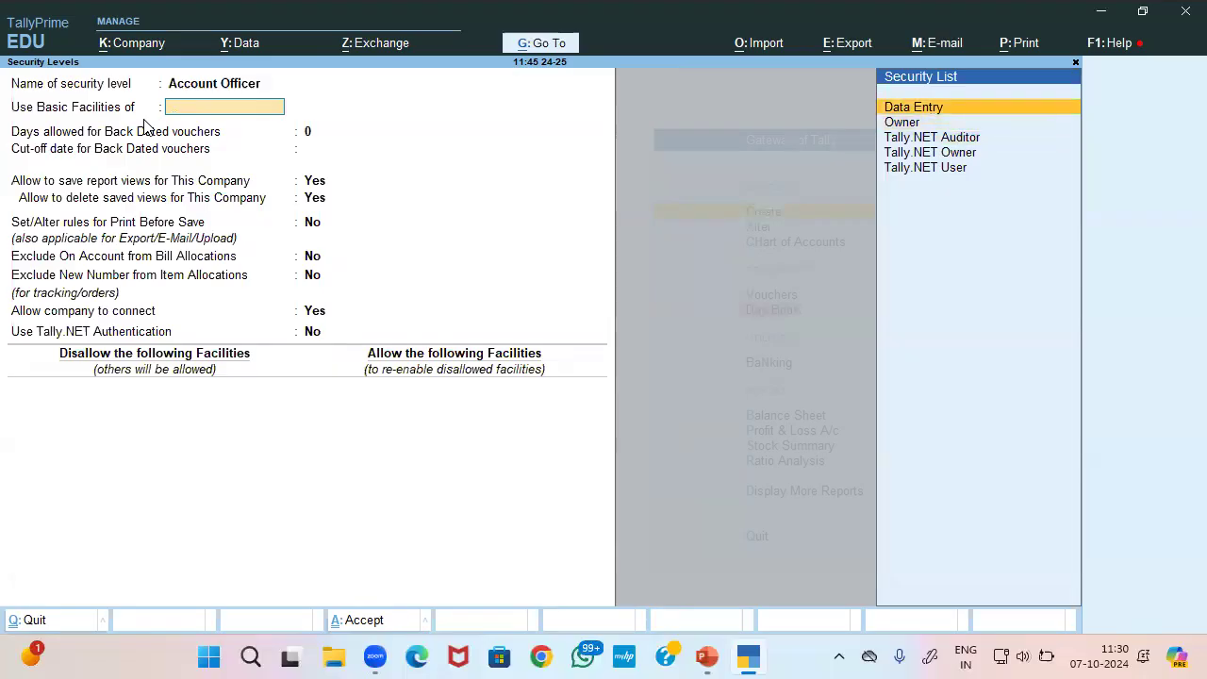
key("Down")
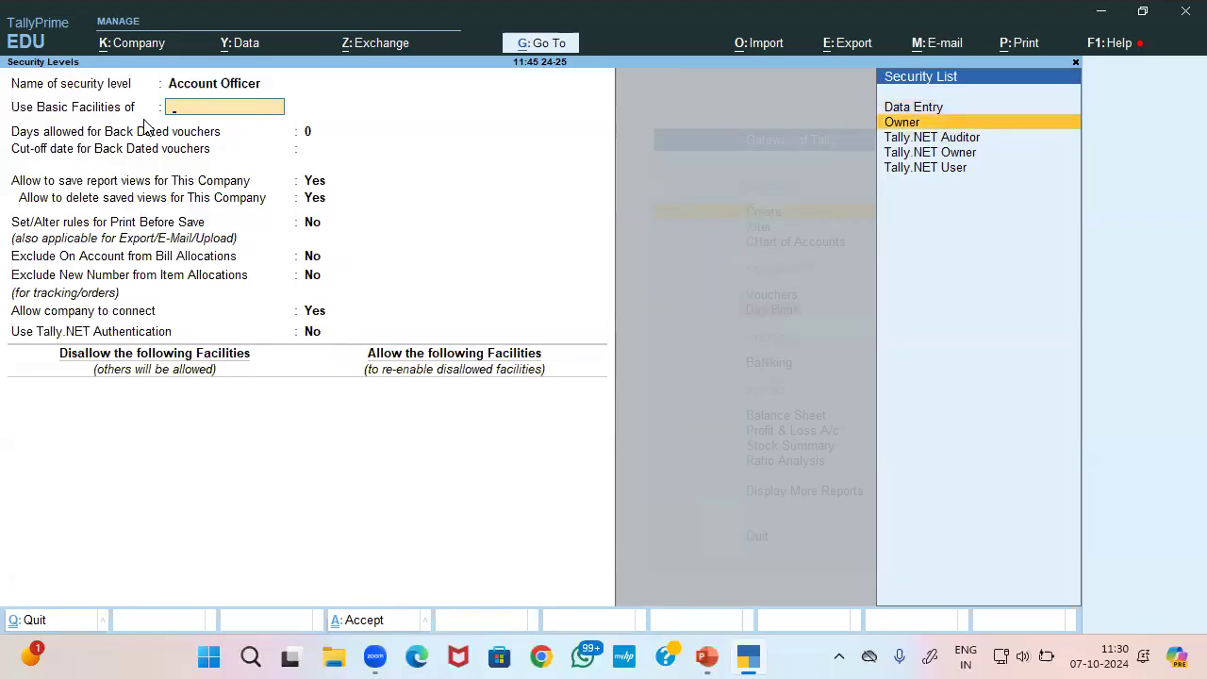
key("Up")
key("Return")
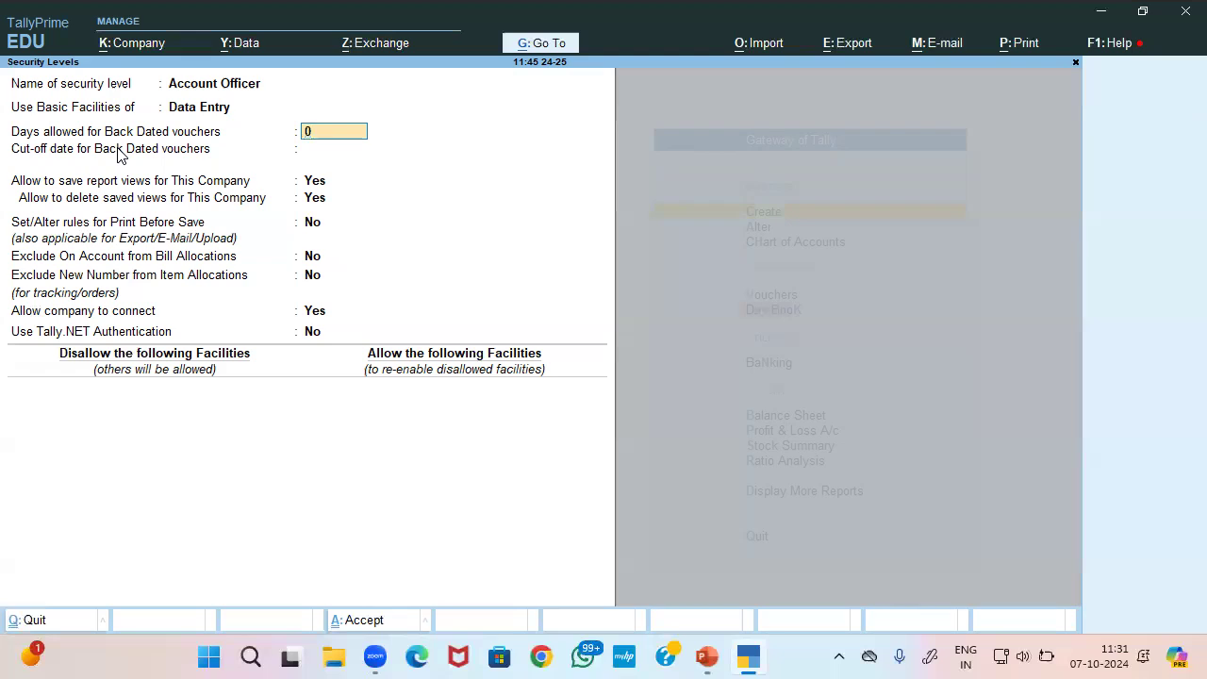
Enter 5 days for back-dated vouchers and clear the cut-off date
type("5")
key("Return")
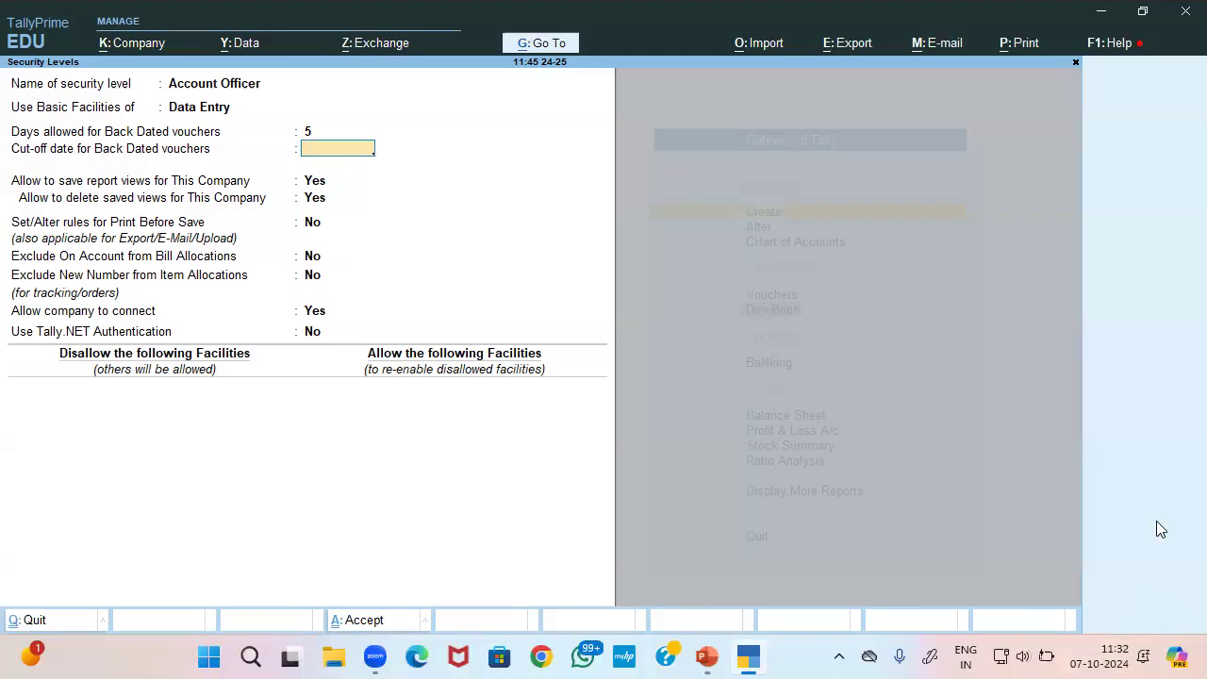
type("-10-24")
key("BackSpace")
key("BackSpace")
key("BackSpace")
key("BackSpace")
key("BackSpace")
key("BackSpace")
key("Return")
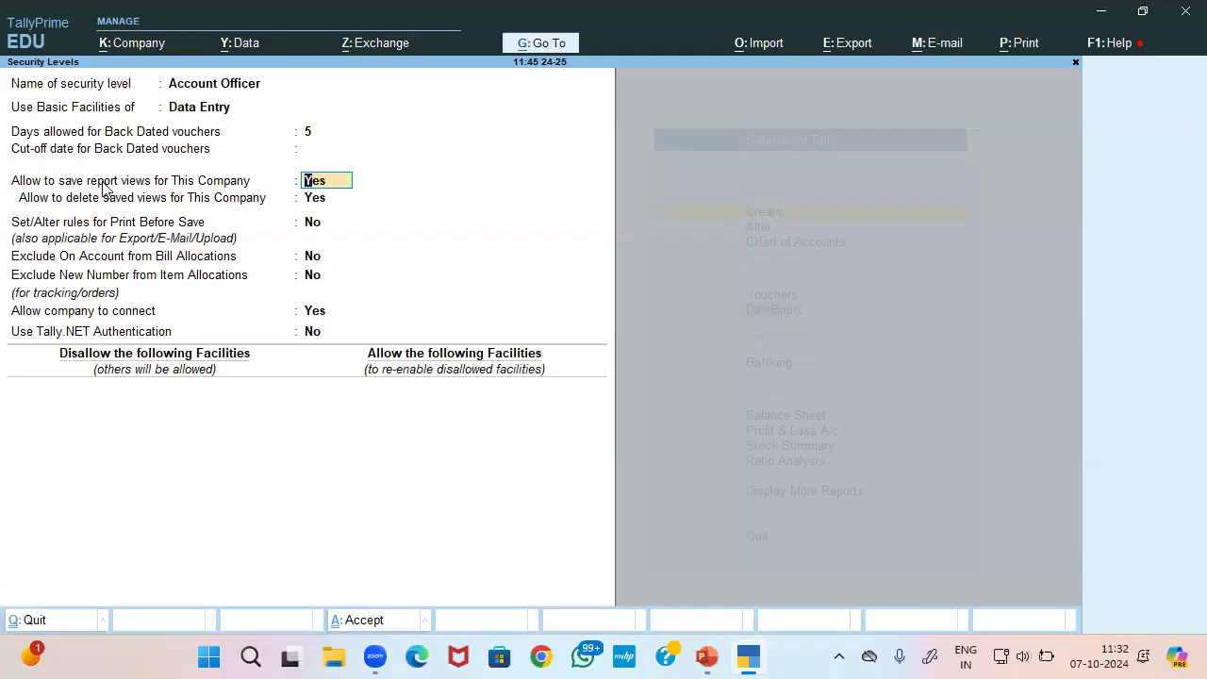
Keep report-view saving, deleting and company connect allowed, with Tally.NET Authentication left at No
key("Return")
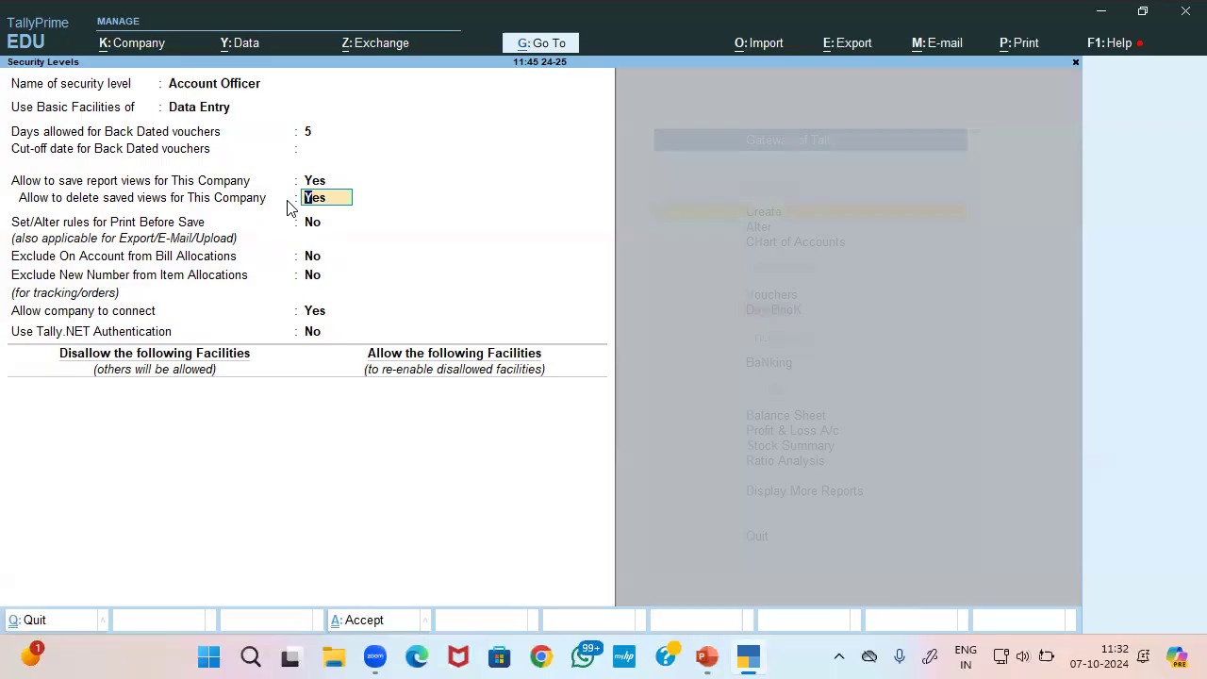
key("Return")
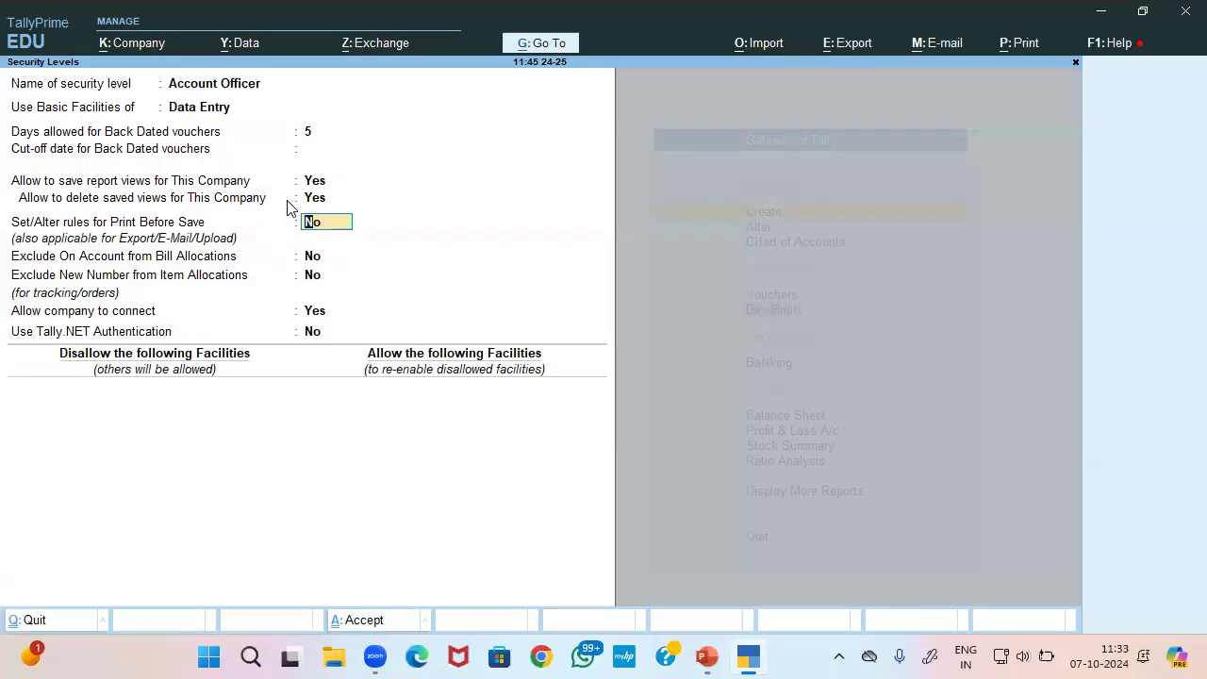
key("Return")
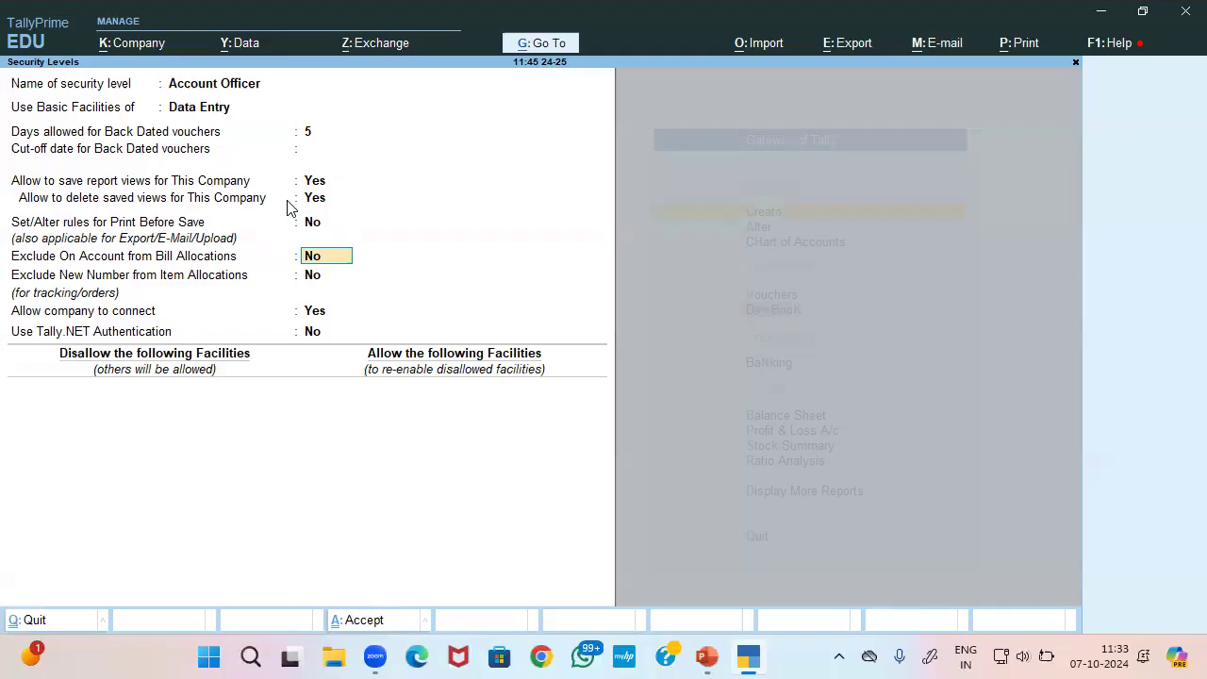
key("Return")
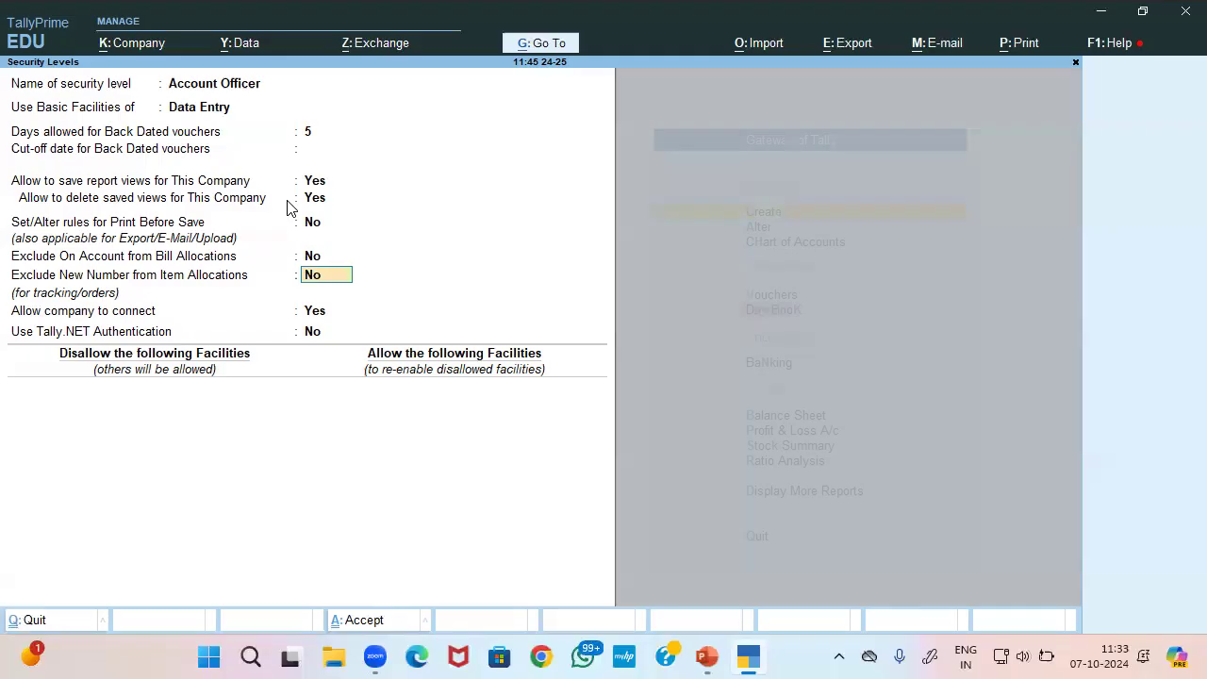
key("Return")
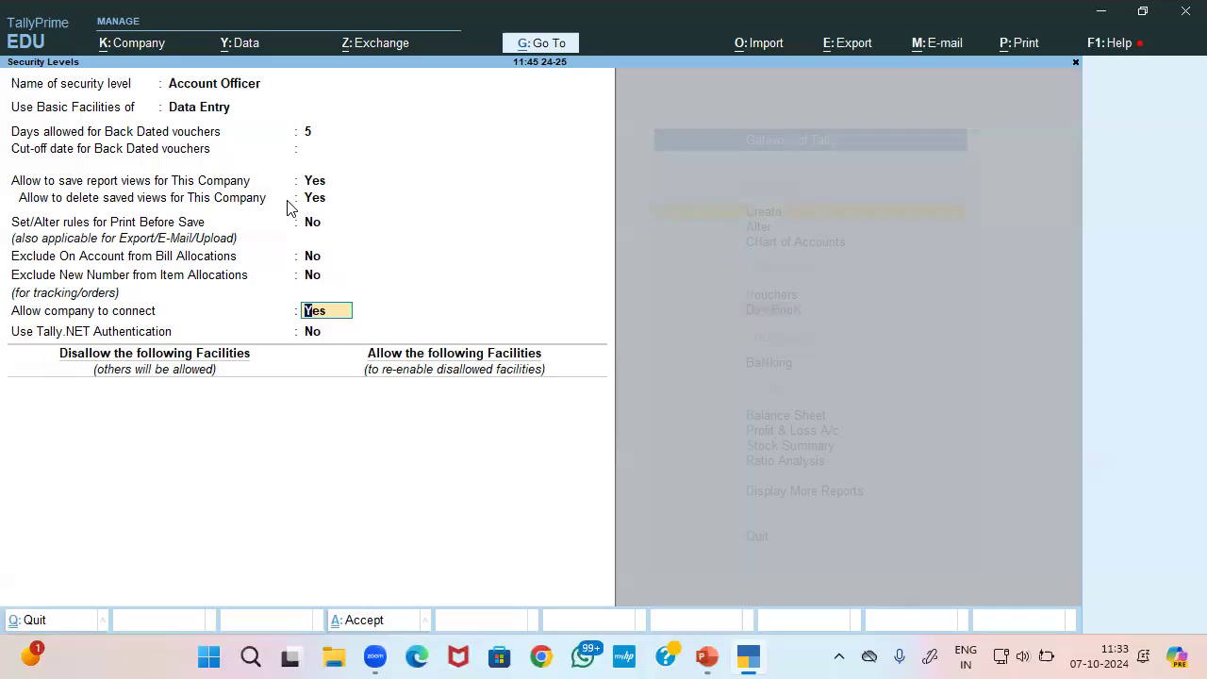
key("Return")
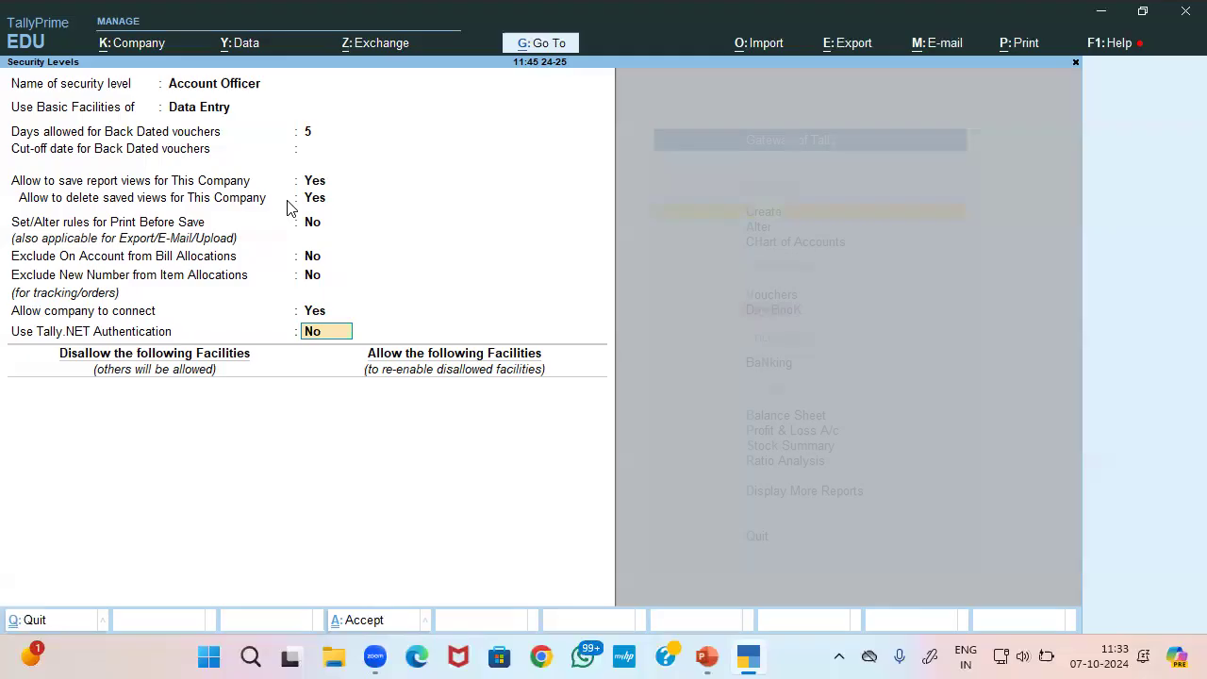
key("Return")
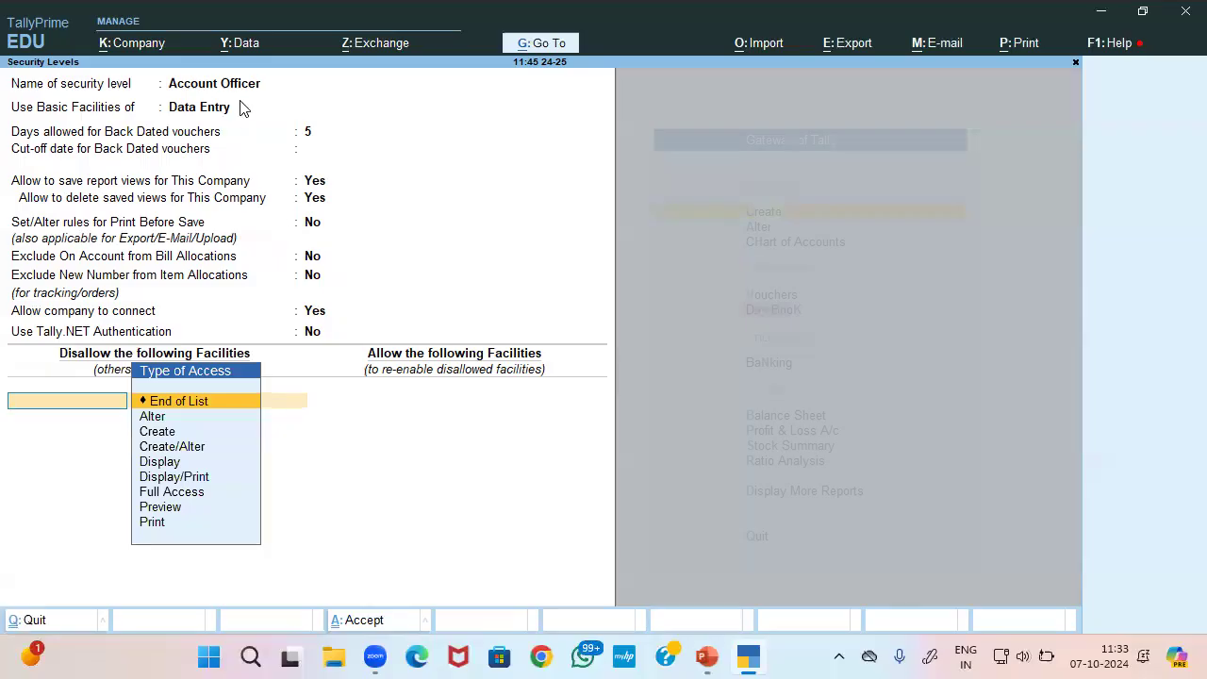
Leave disallowed facilities empty; allow Full Access to Accounts Masters and Create/Alter to InventoryMasters
key("Return")
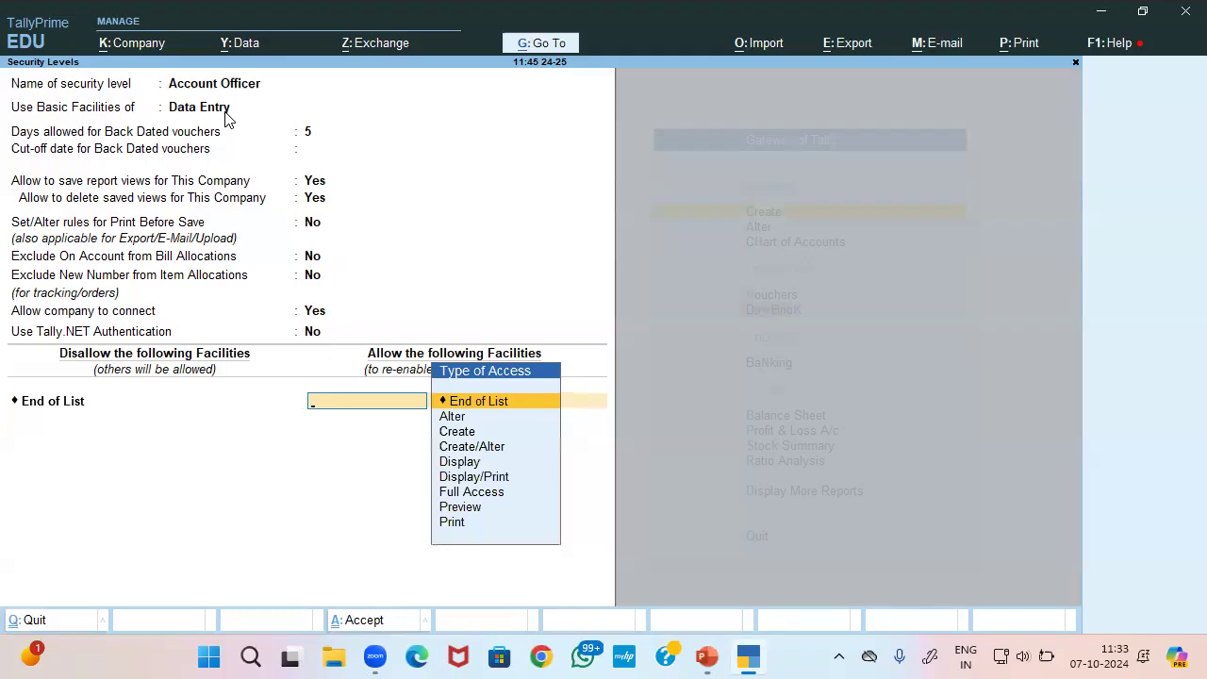
key("Down")
key("Down")
key("Down")
key("Down")
key("Down")
key("Down")
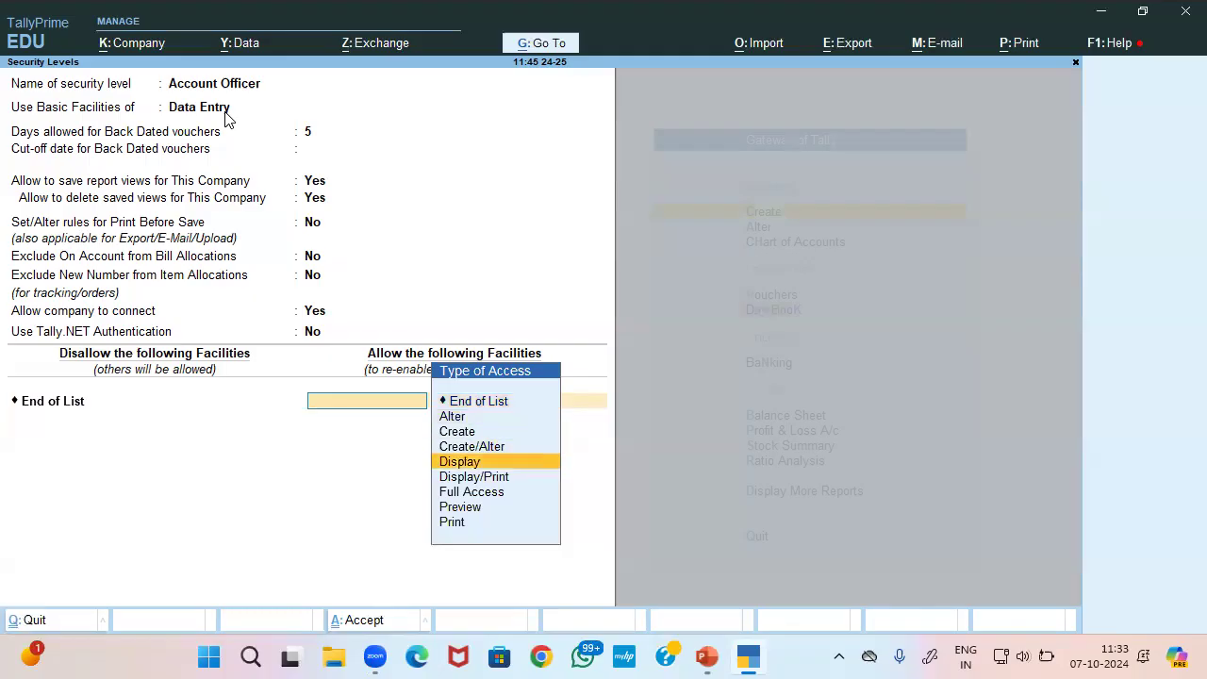
key("Return")
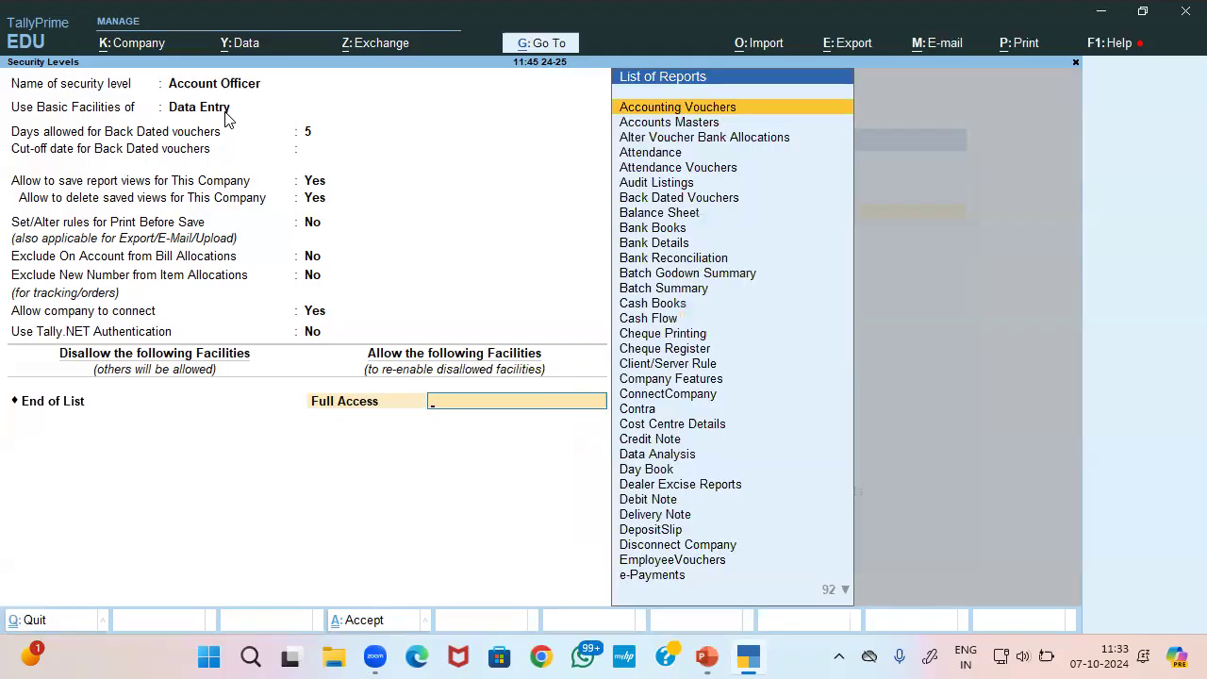
type("Acc")
key("Down")
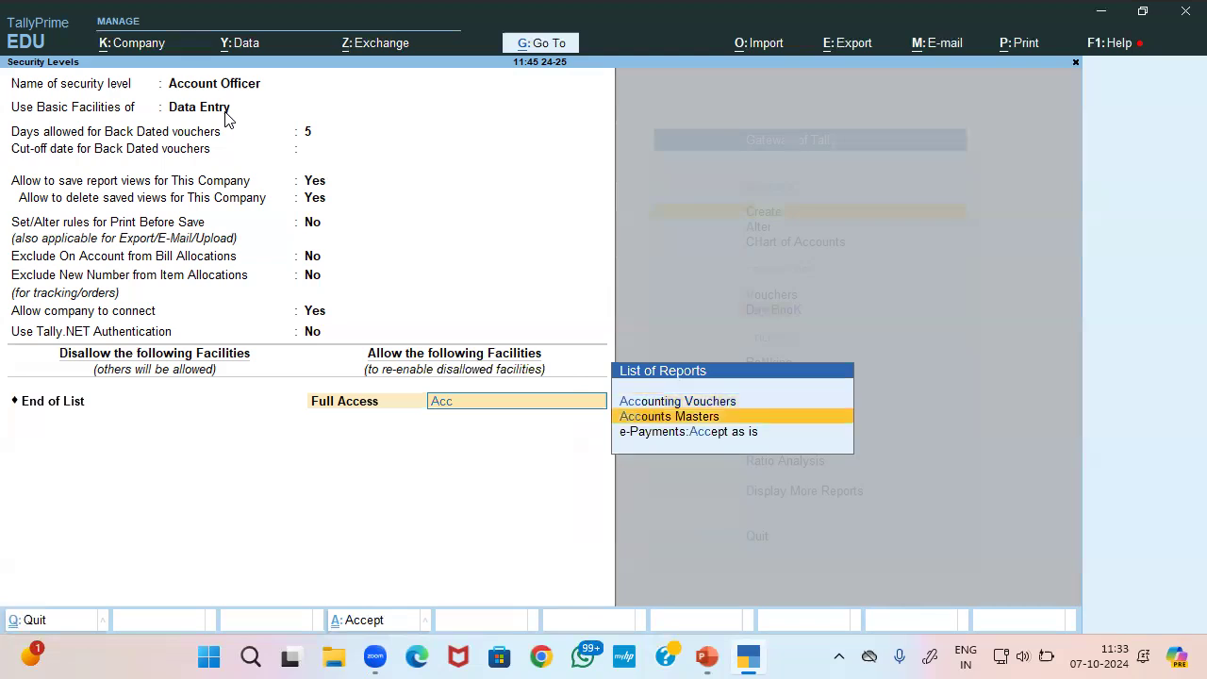
key("Return")
key("Down")
key("Down")
key("Down")
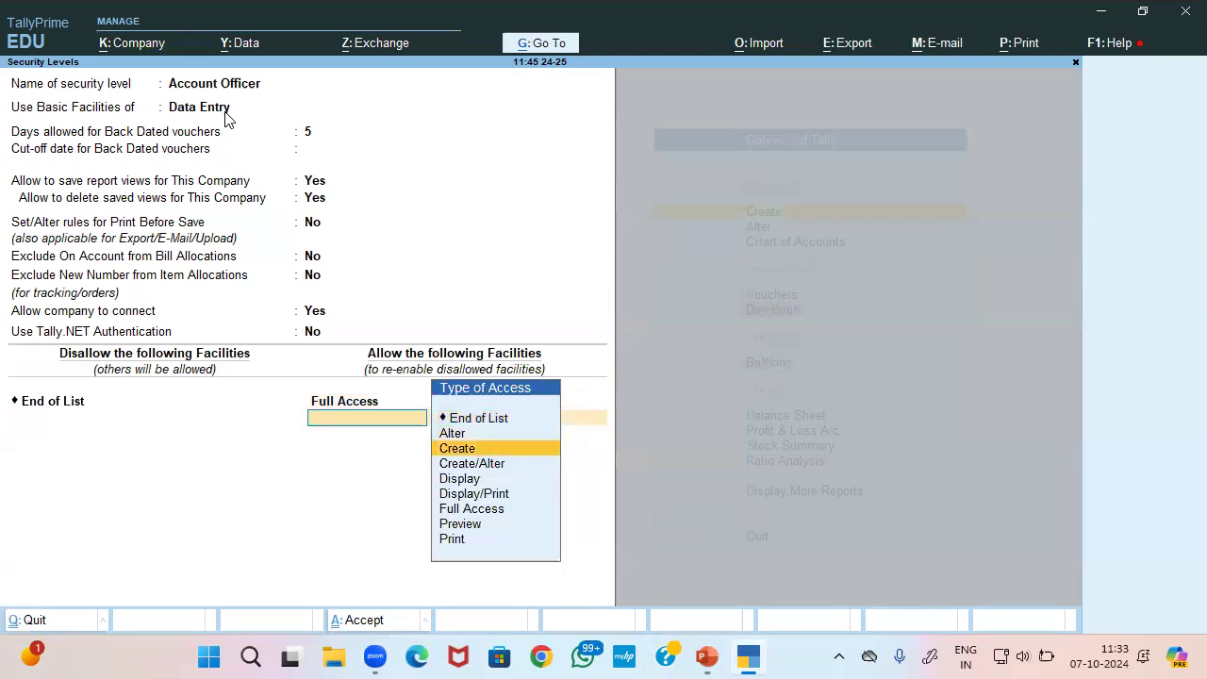
key("Return")
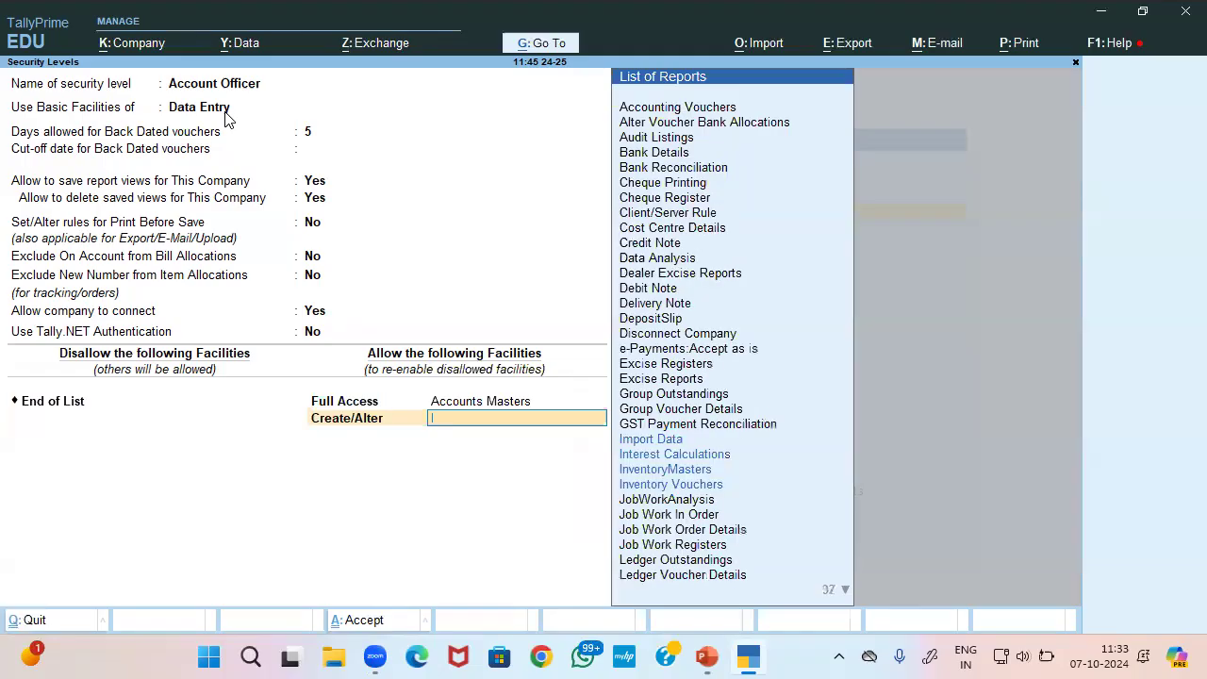
type("In")
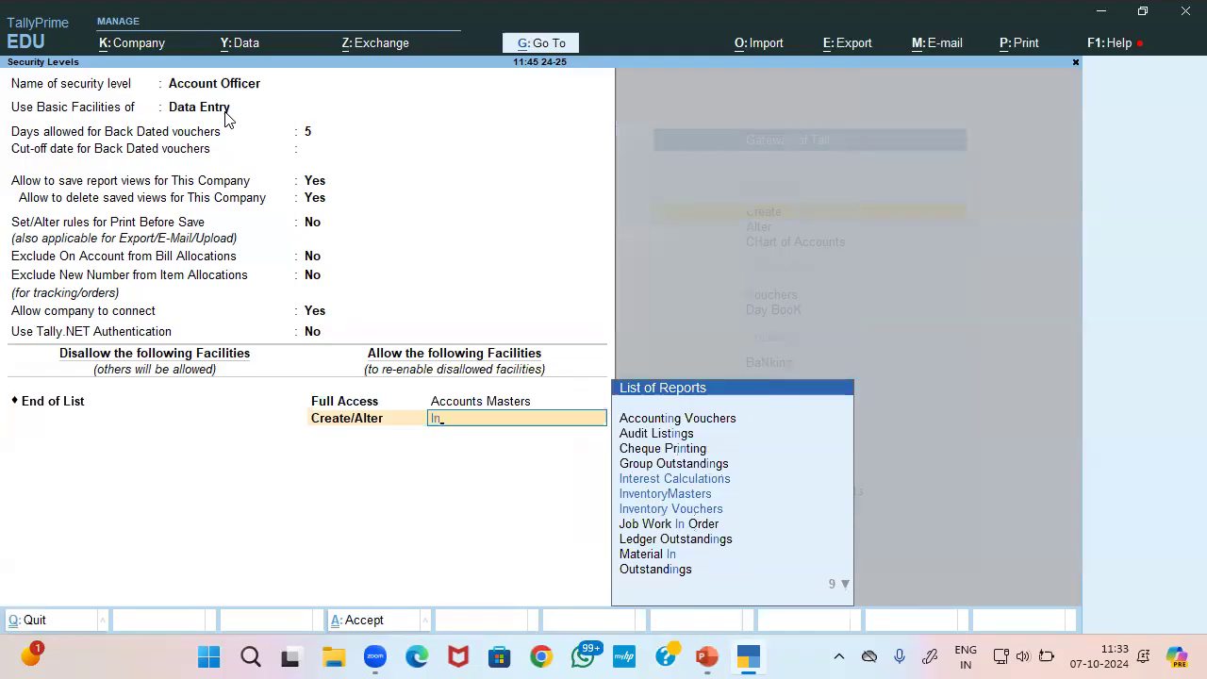
key("Return")
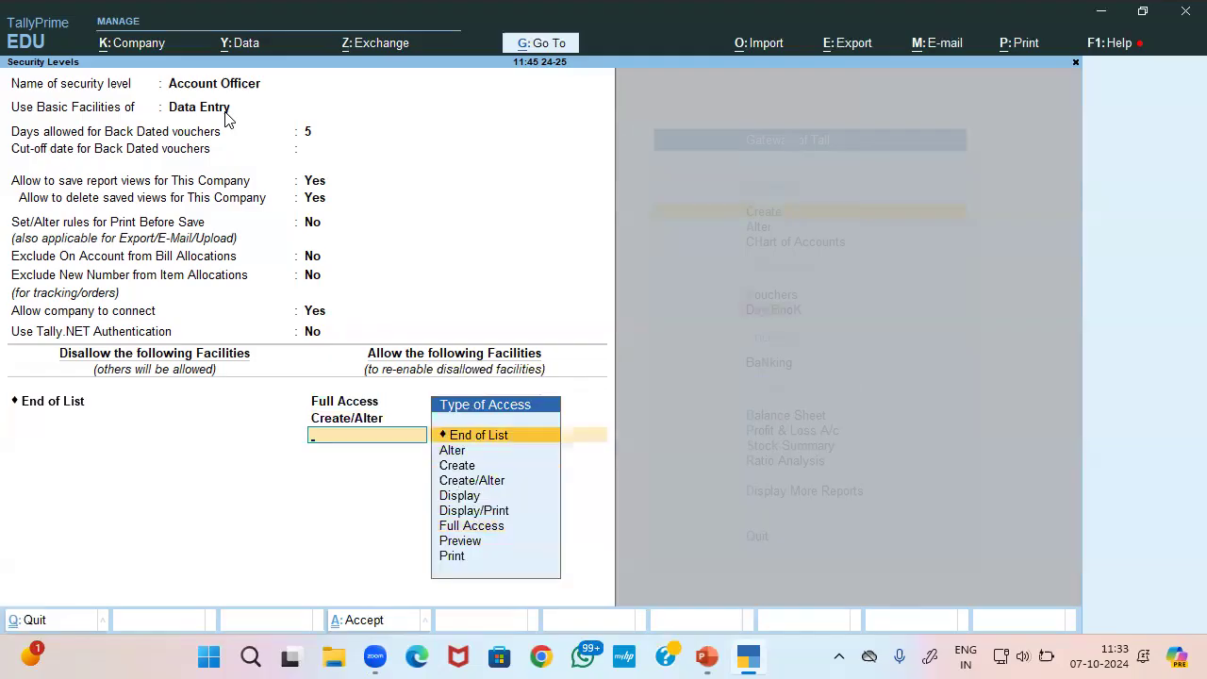
Add Full Access to the Balance Sheet and save the Account Officer level
type("Fu")
key("Return")
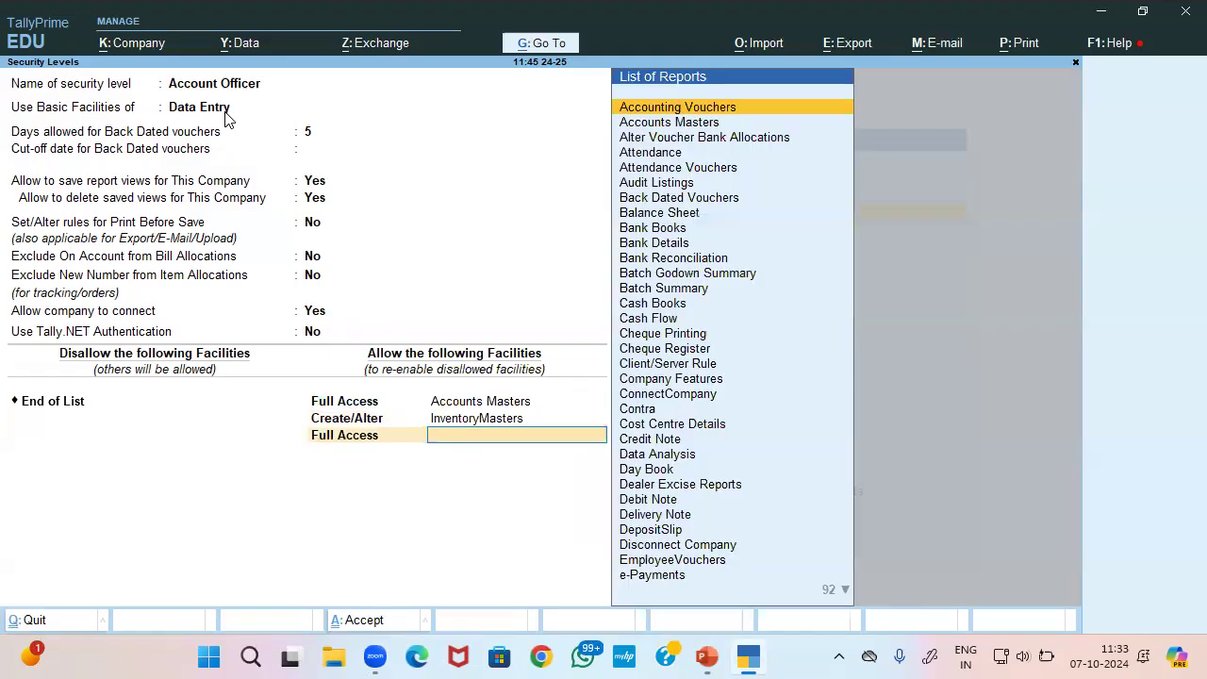
type("Pl")
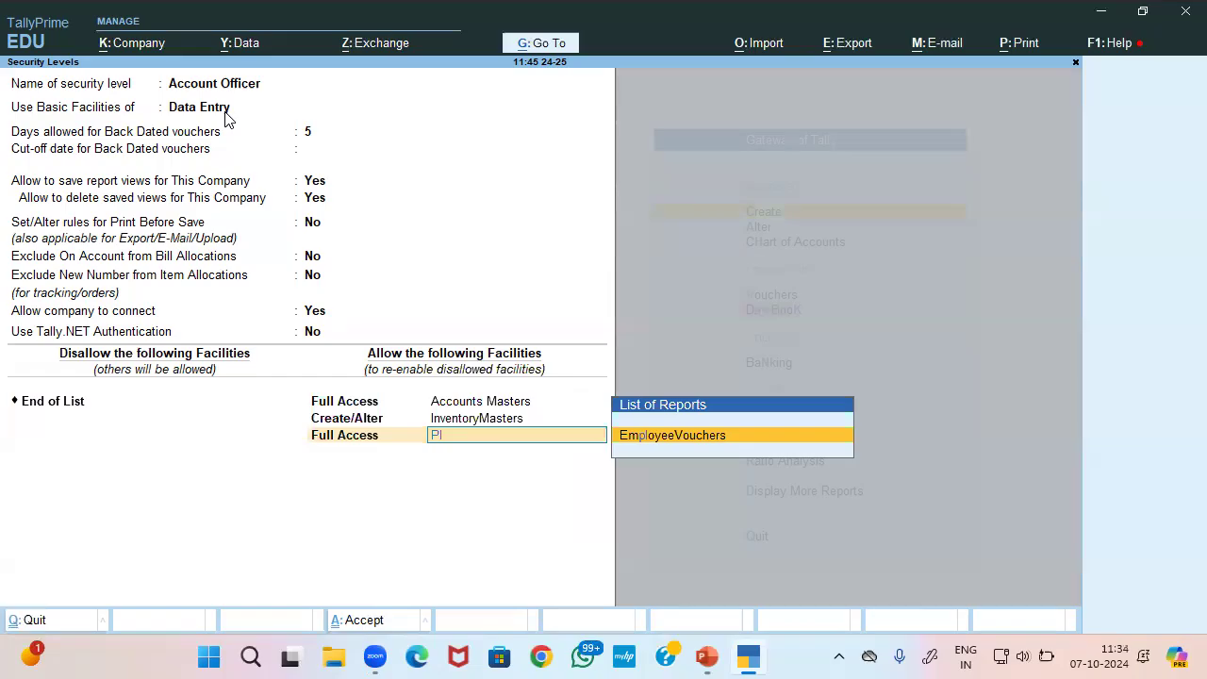
key("BackSpace")
key("BackSpace")
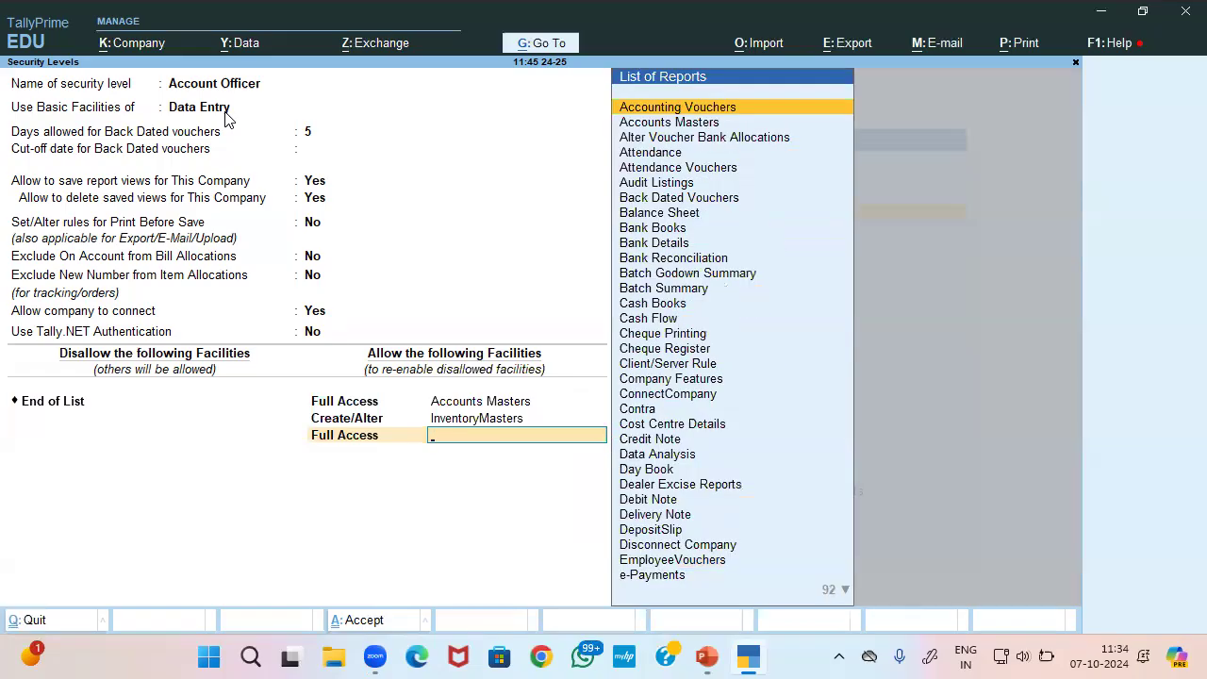
type("Bal")
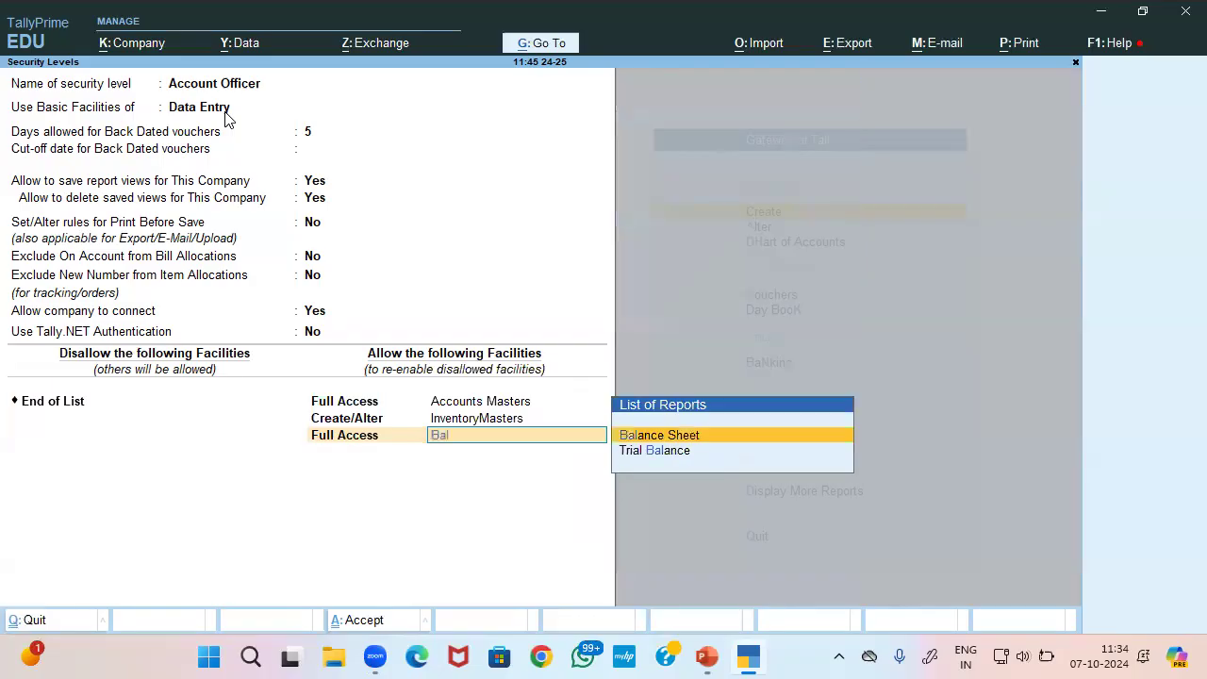
key("Return")
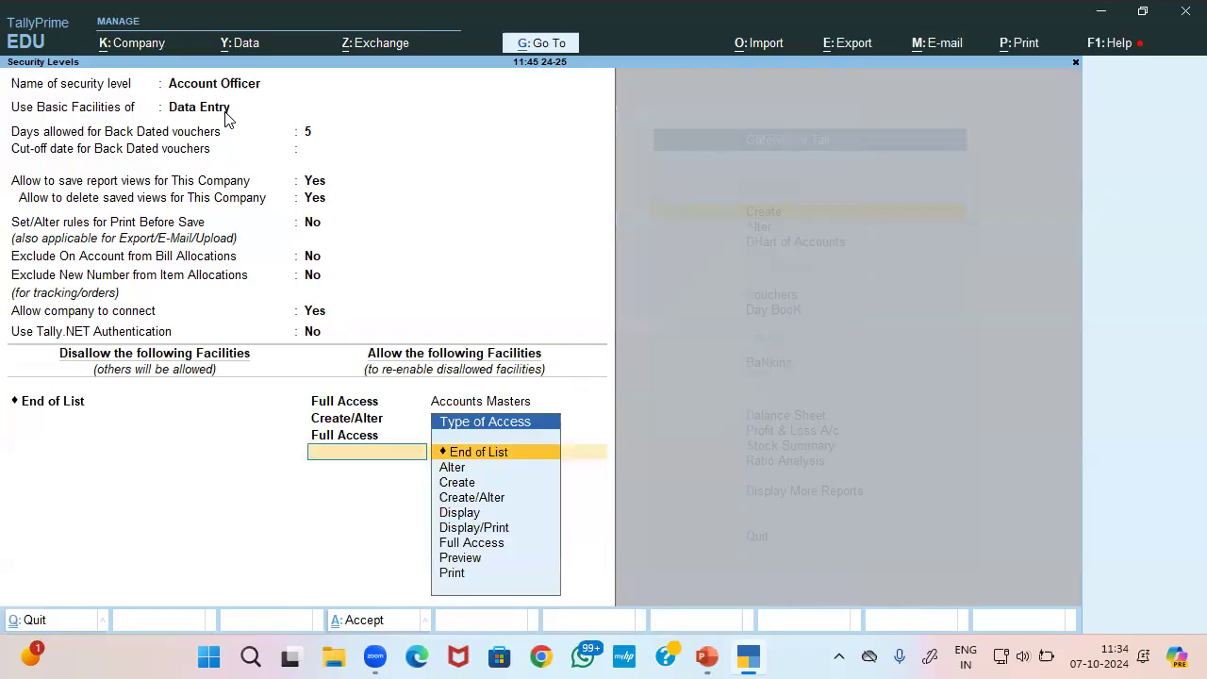
key("ctrl+a")
Create security level Account Exe based on Data Entry with 2 back-dated voucher days
type("Accou")
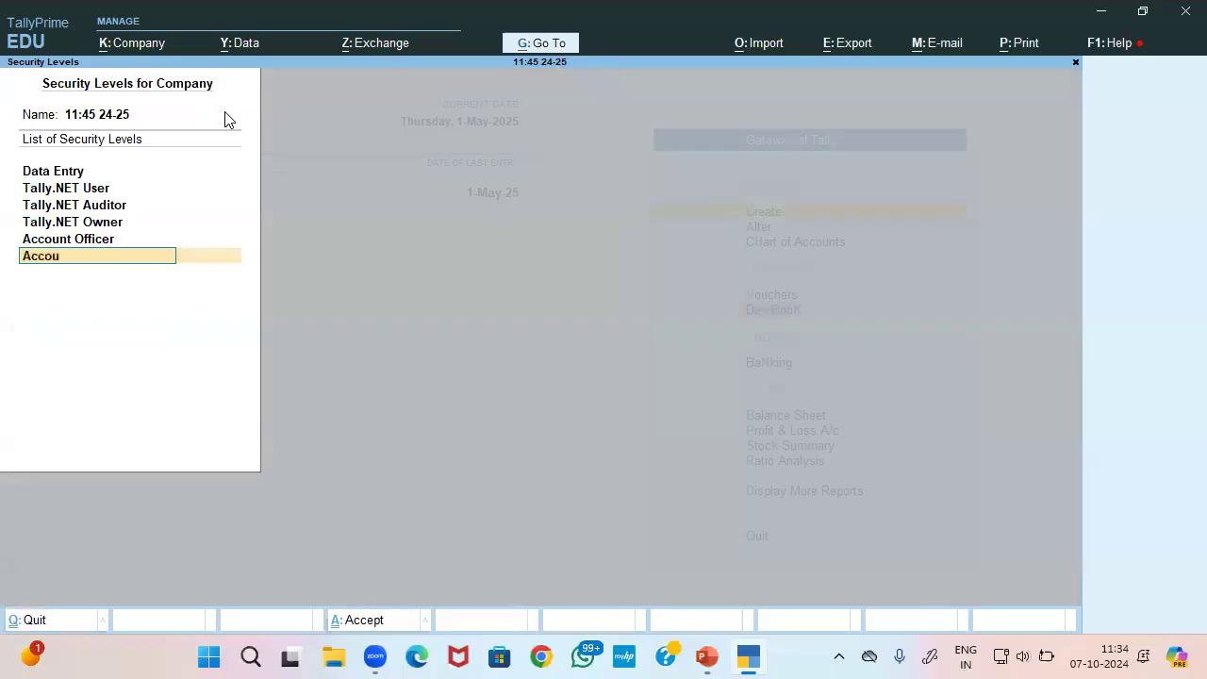
type("nt Exe")
key("Return")
key("Down")
key("Up")
key("Return")
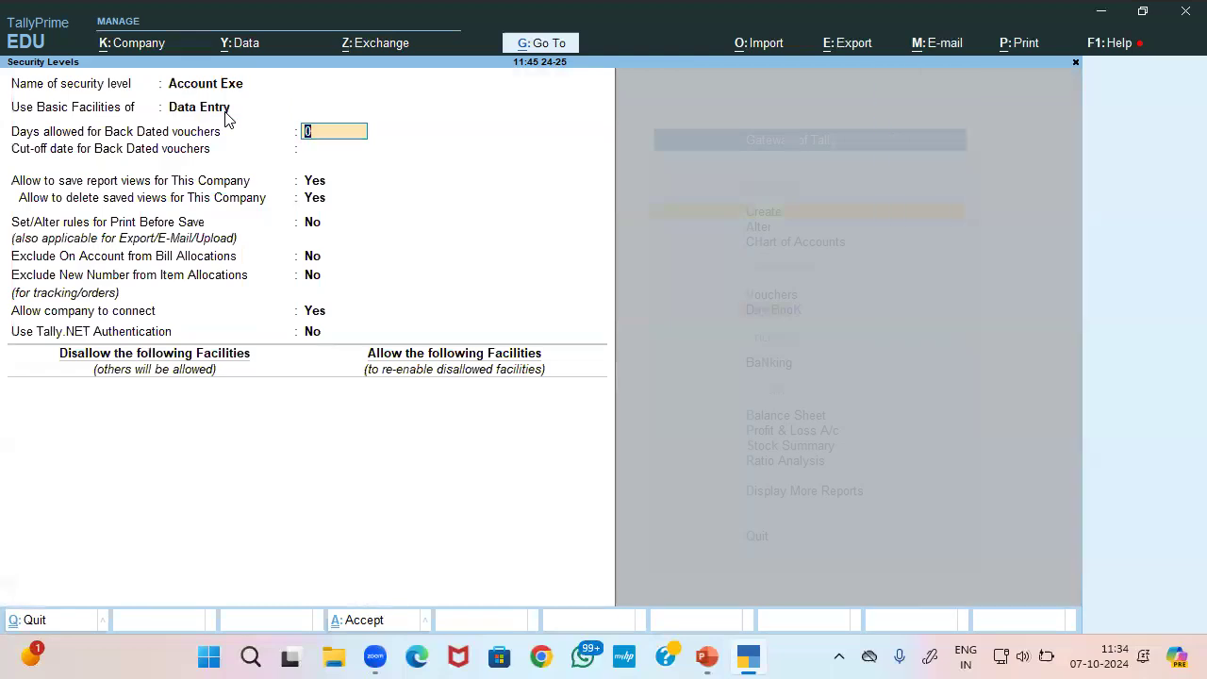
type("2")
key("Return")
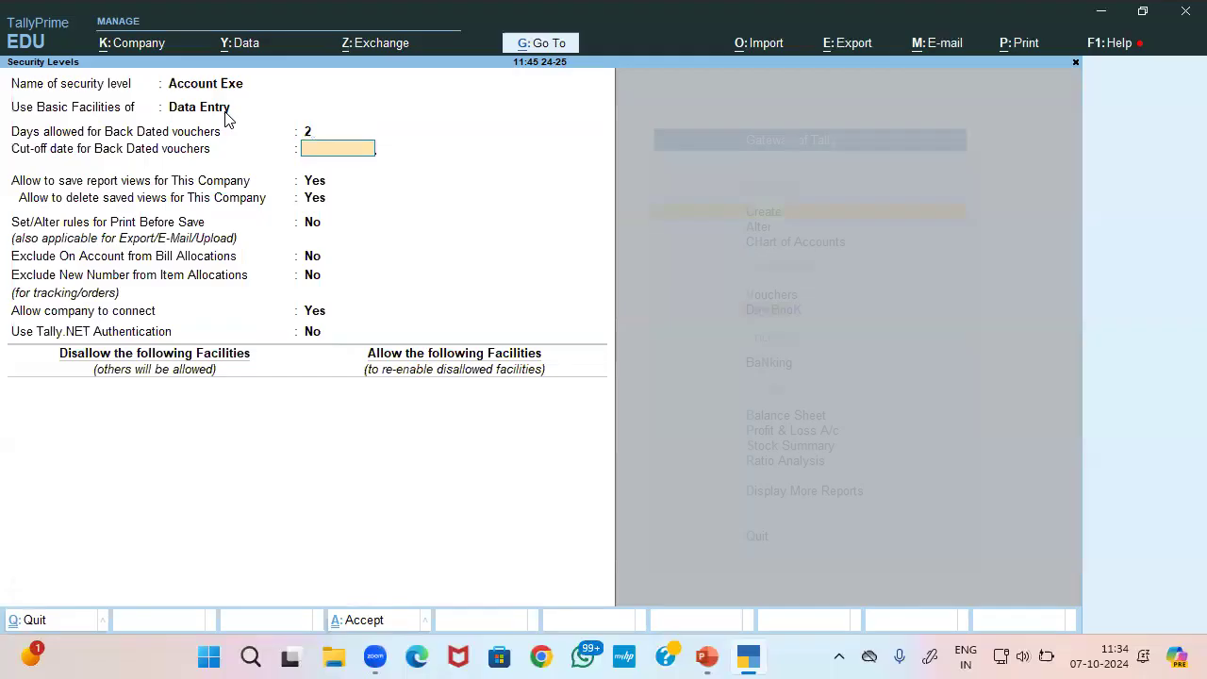
key("Return")
key("Return")
key("Return")
key("Return")
key("Return")
key("Return")
key("Return")
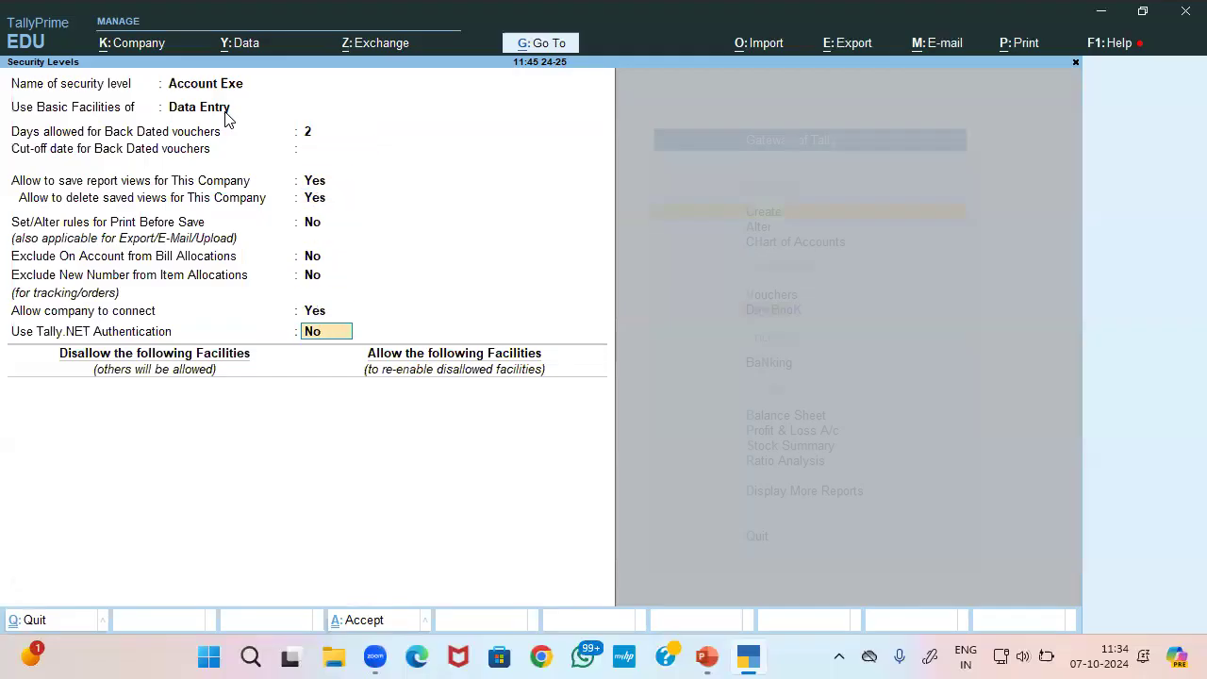
key("Return")
Allow Create/Alter access to Accounting Vouchers and Inventory Vouchers
key("Down")
key("Down")
key("Down")
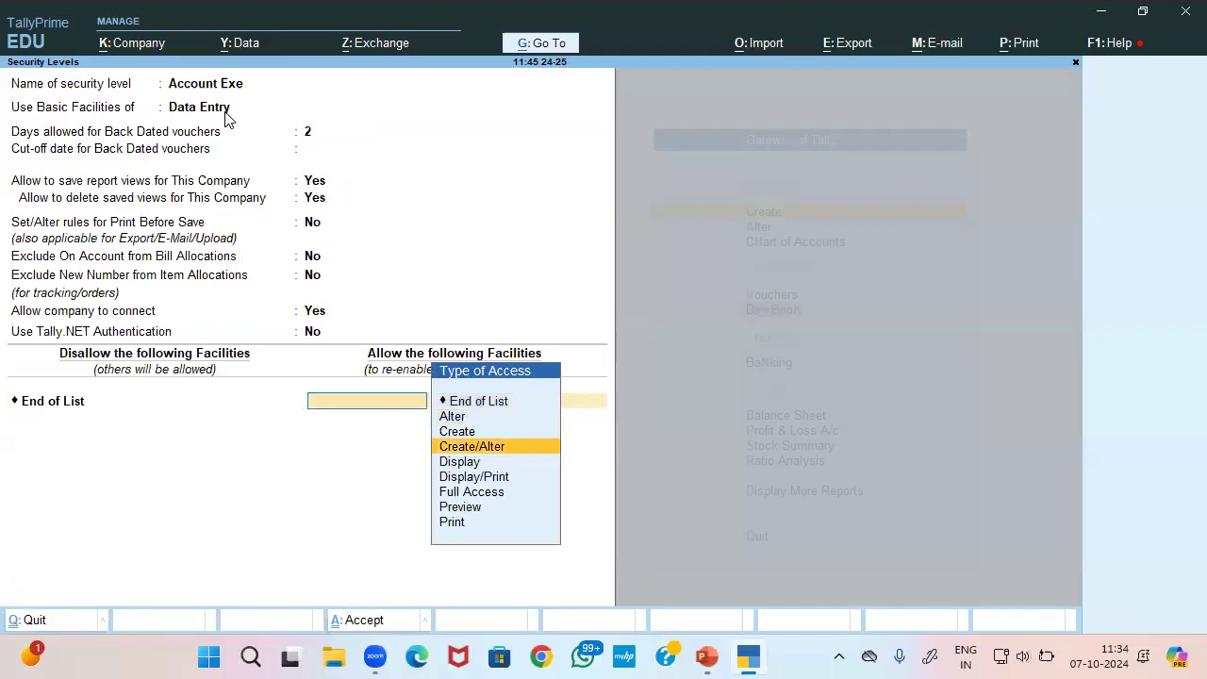
key("Return")
type("Acc")
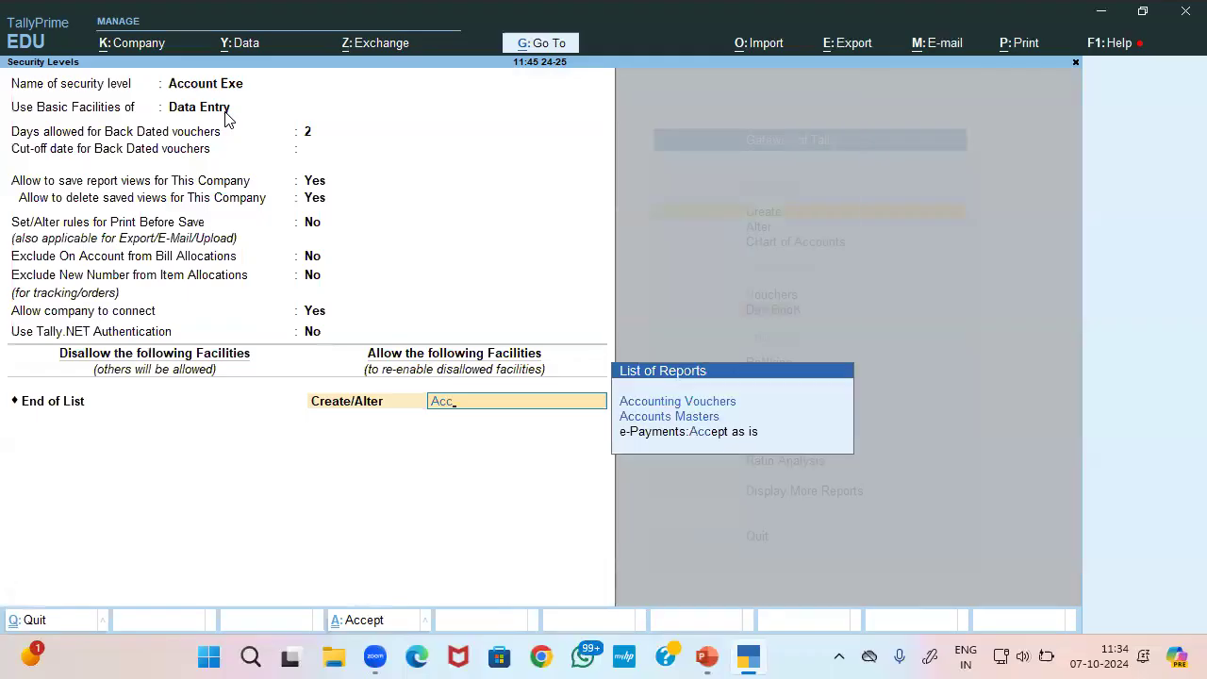
key("Return")
type("c")
key("Down")
key("Down")
key("Return")
type("In")
key("Up")
key("Down")
key("Down")
key("Up")
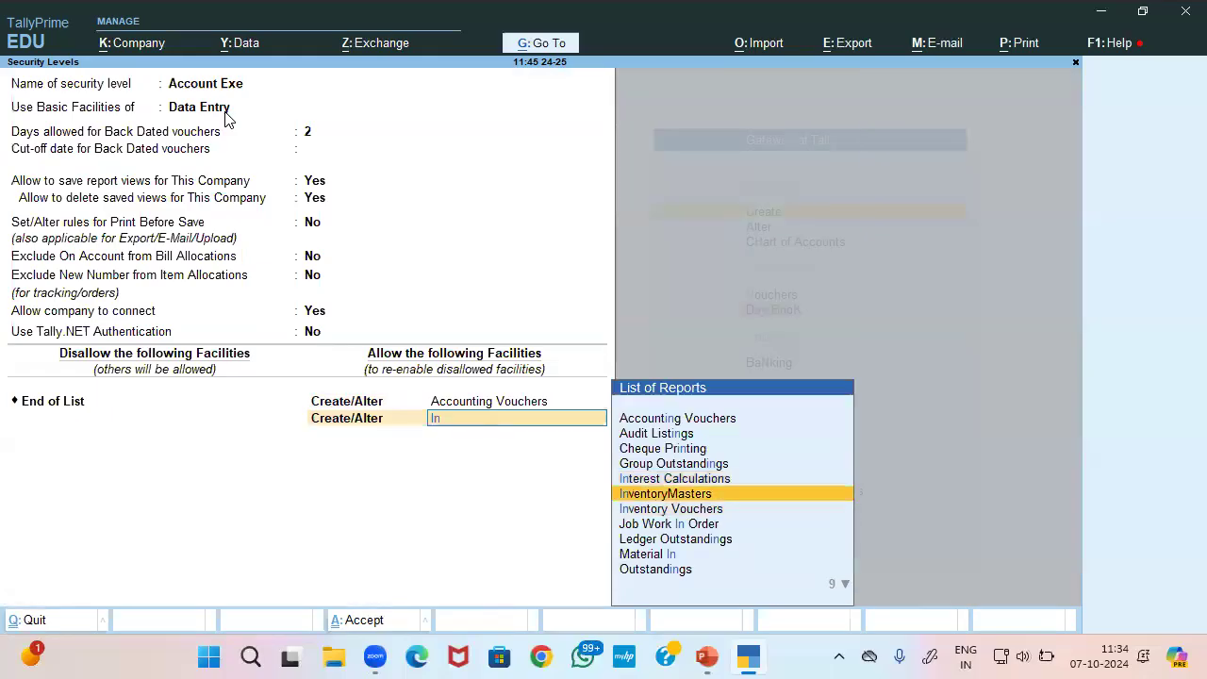
key("Down")
key("Return")
key("Down")
key("Down")
key("Down")
key("Down")
key("Down")
key("Down")
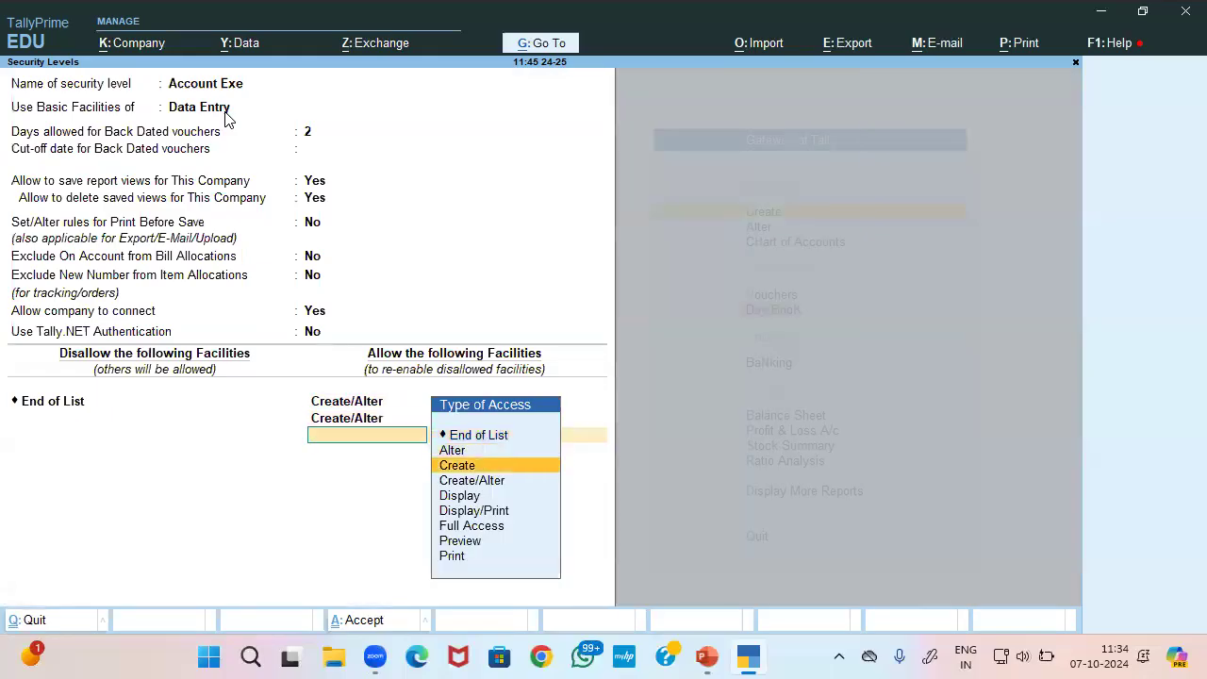
Grant Full Access to Profit & Loss A/c and save the Account Exe level
key("Return")
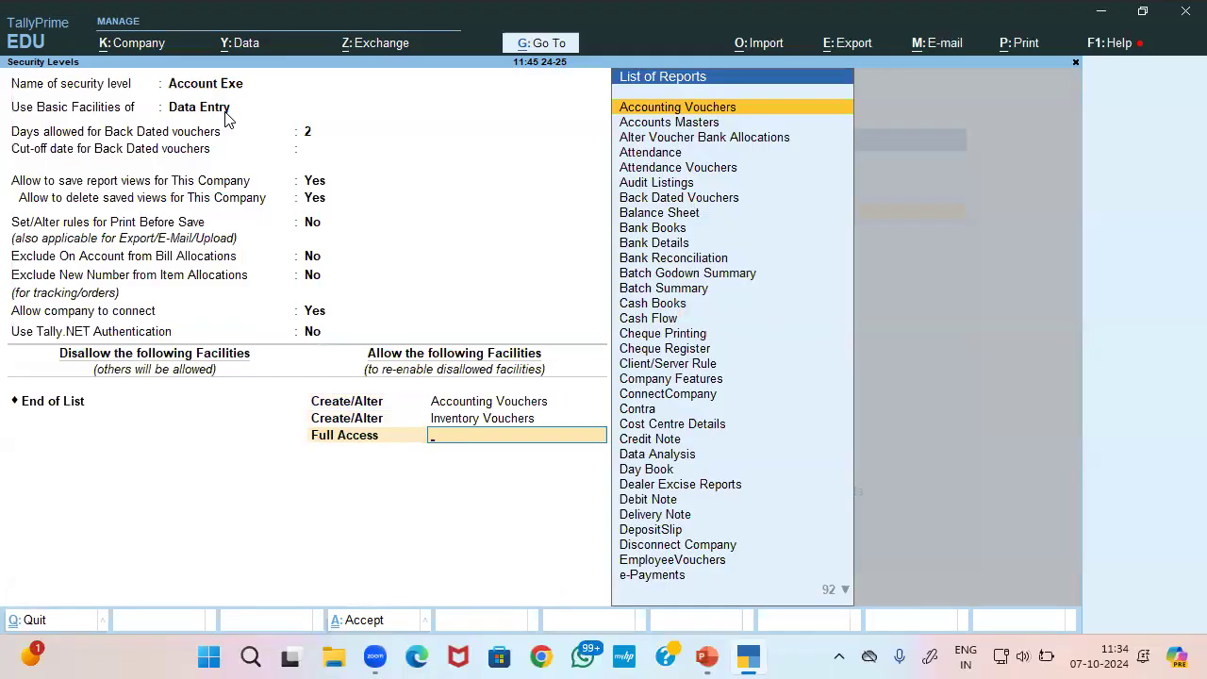
type("Pro")
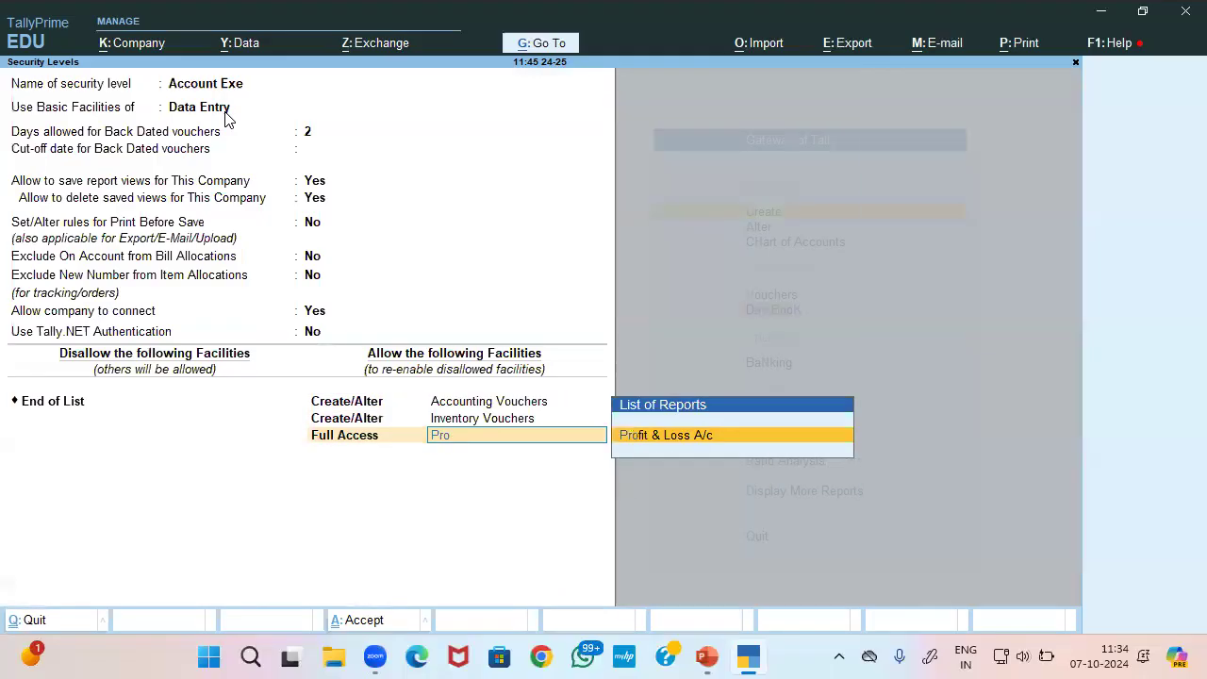
key("Return")
key("ctrl+a")
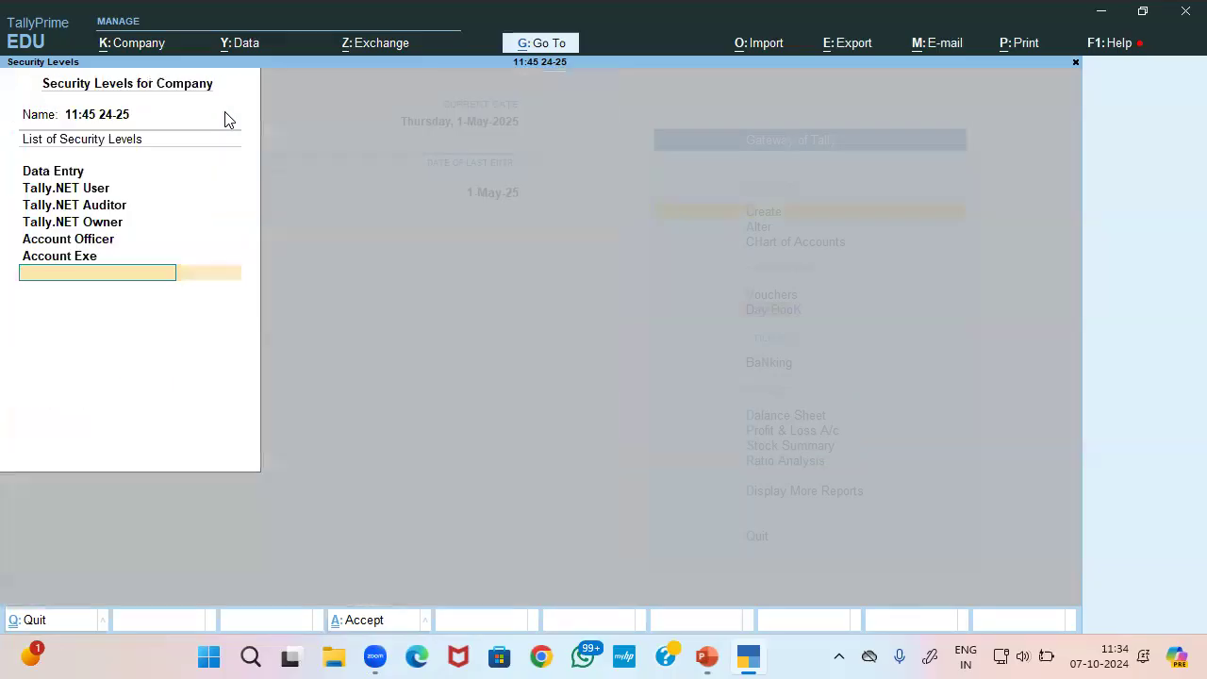
key("Return")
key("Return")
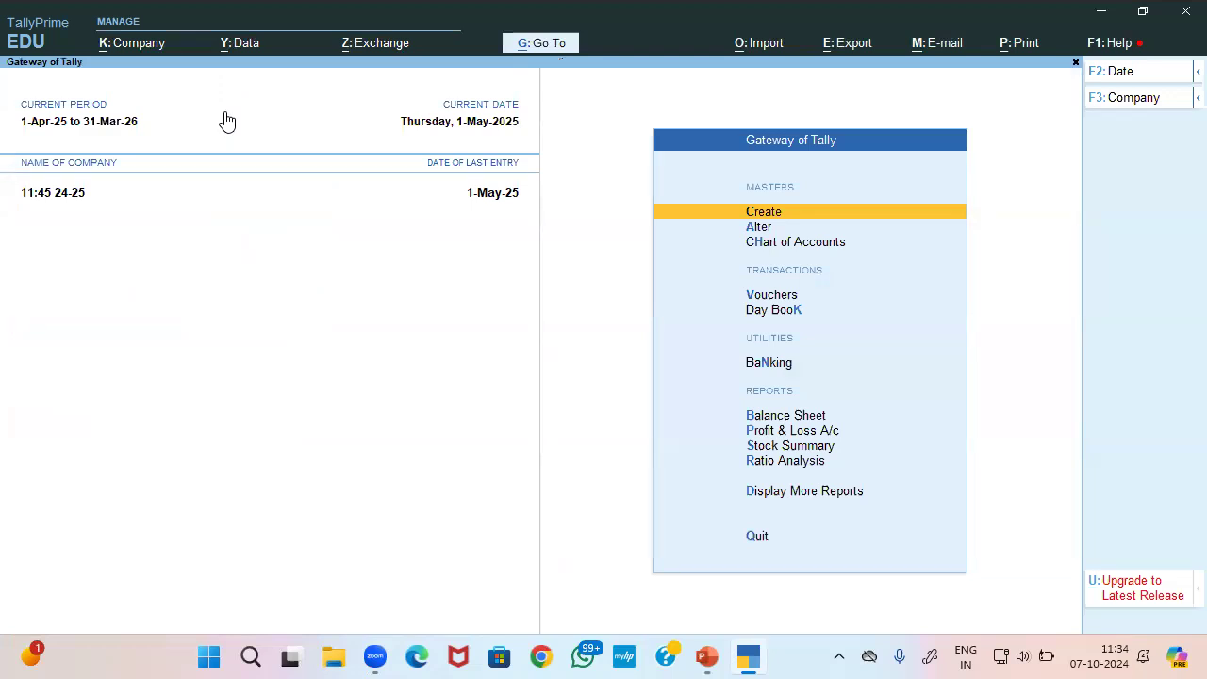
In Users and Passwords, add the first user under the Account Exe role with a password
left_click(138, 53)
key("Down")
key("Down")
key("Down")
key("Down")
key("Down")
key("Down")
key("Down")
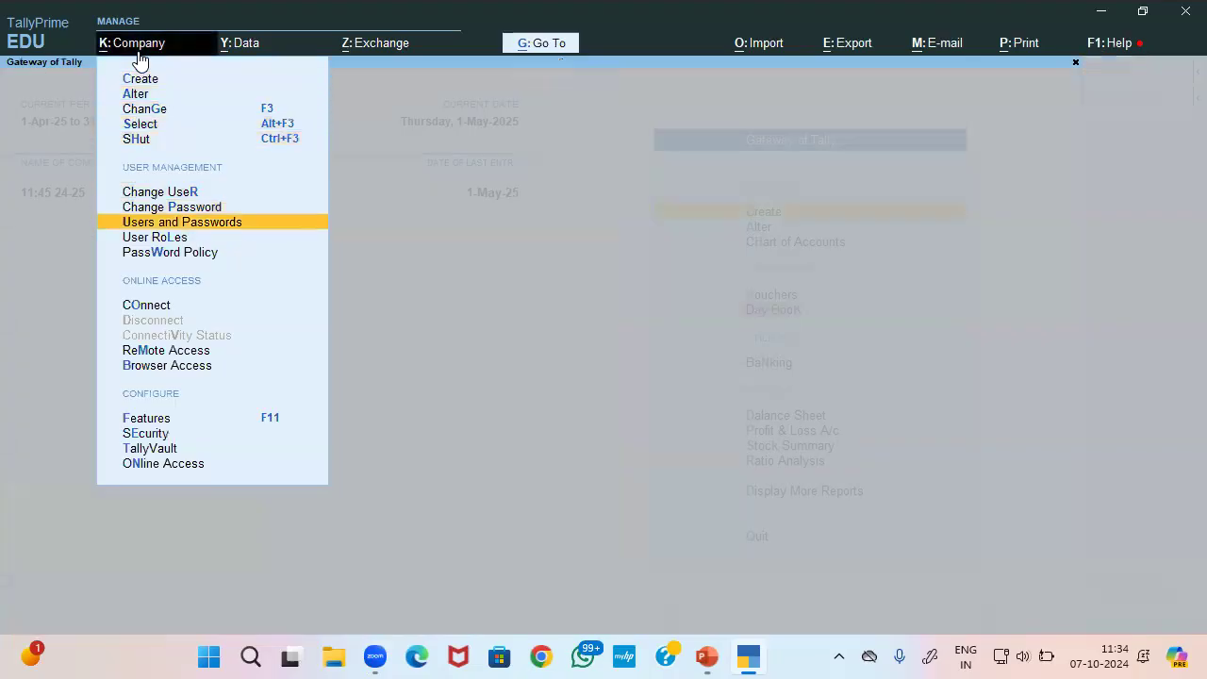
key("Return")
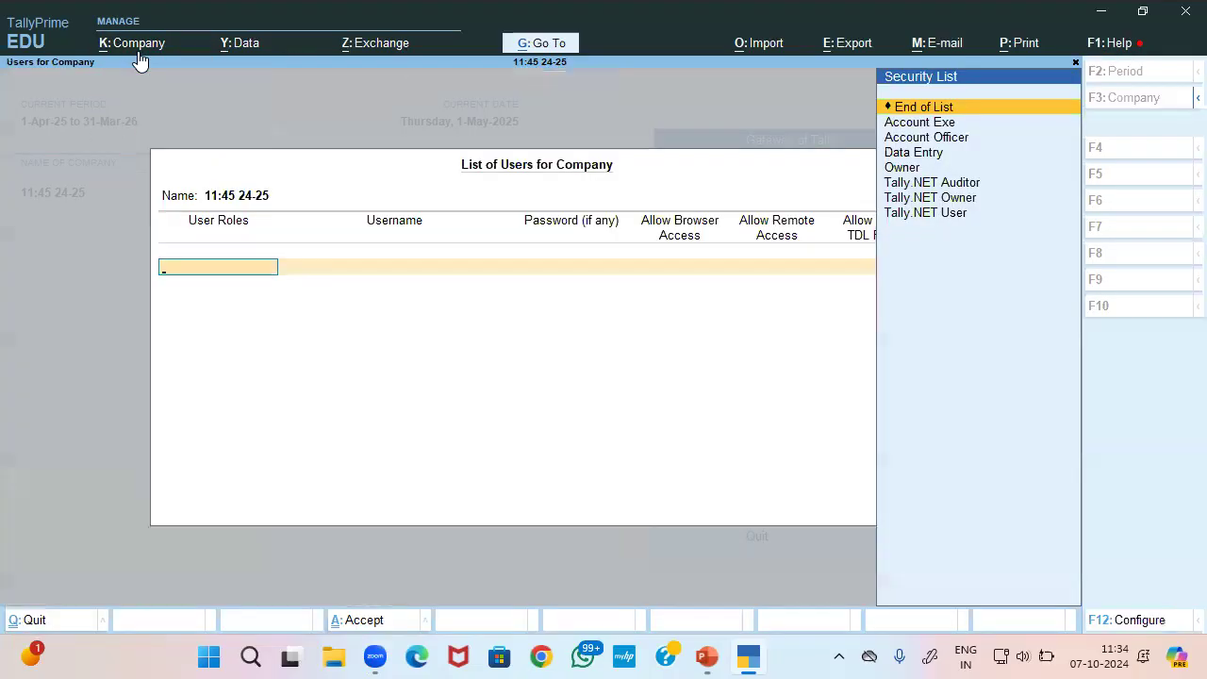
key("Down")
key("Return")
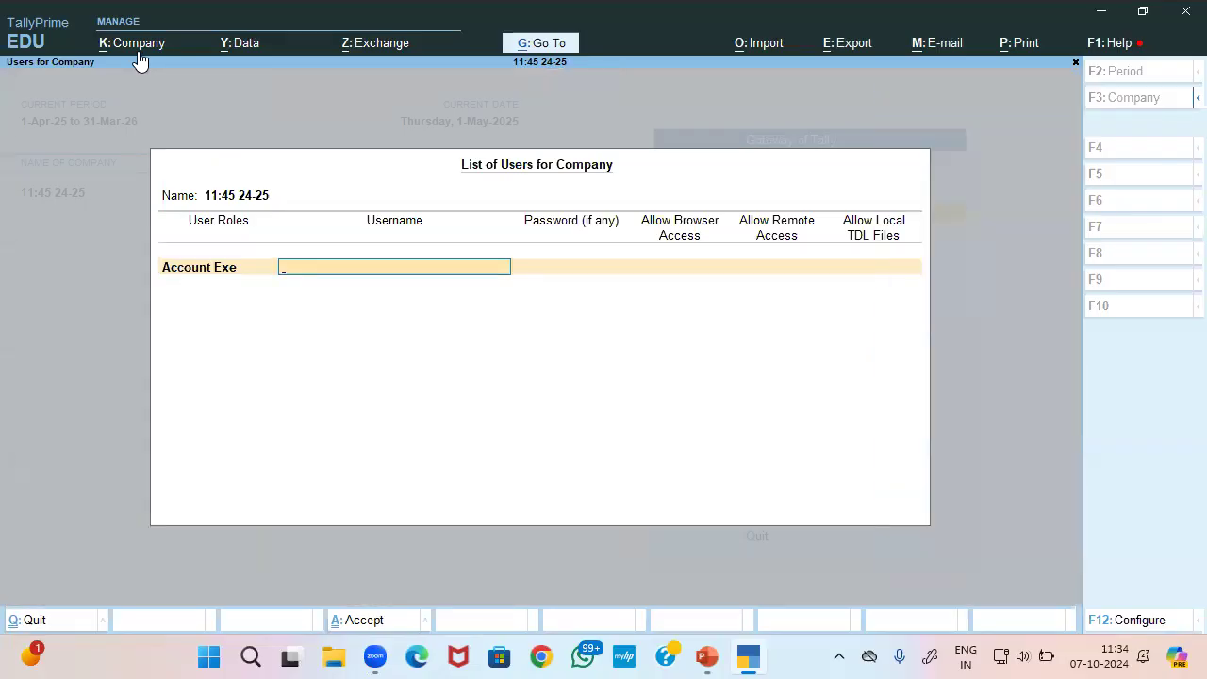
type("raj")
key("BackSpace")
key("BackSpace")
key("BackSpace")
type("Rak")
key("BackSpace")
key("BackSpace")
type("aj")
key("Return")
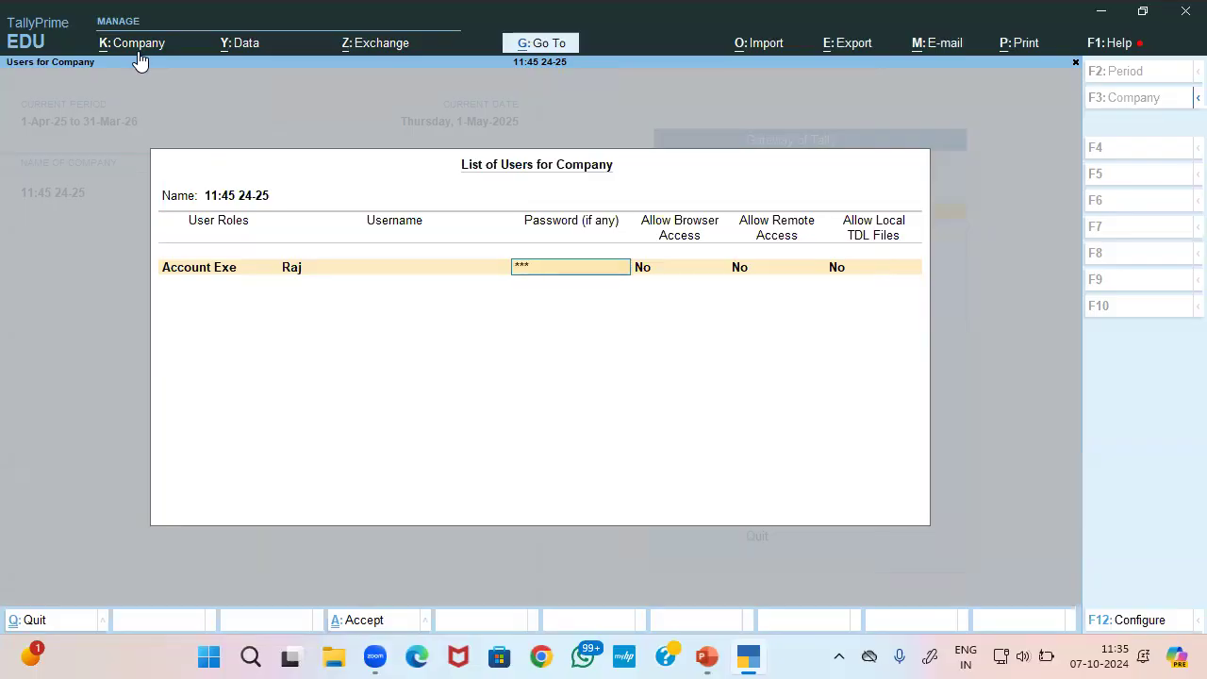
key("Return")
Add the second user under the Account Officer role with a password and save the list
key("Down")
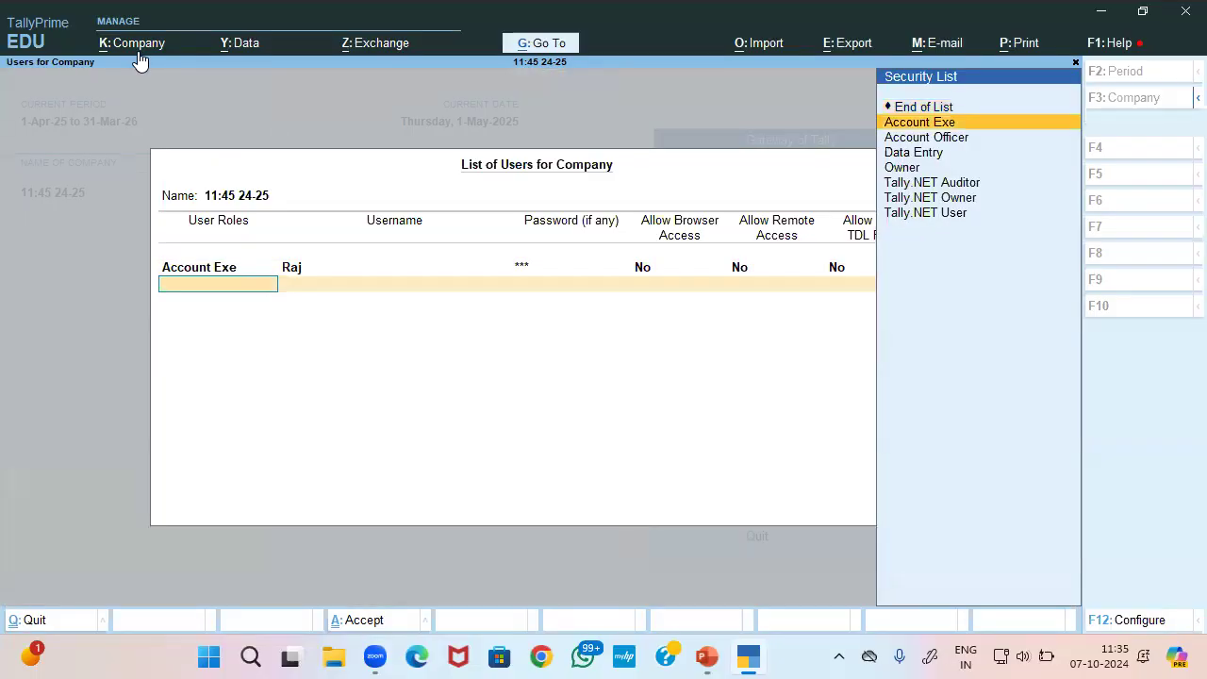
key("Down")
key("Return")
type("priyanshu")
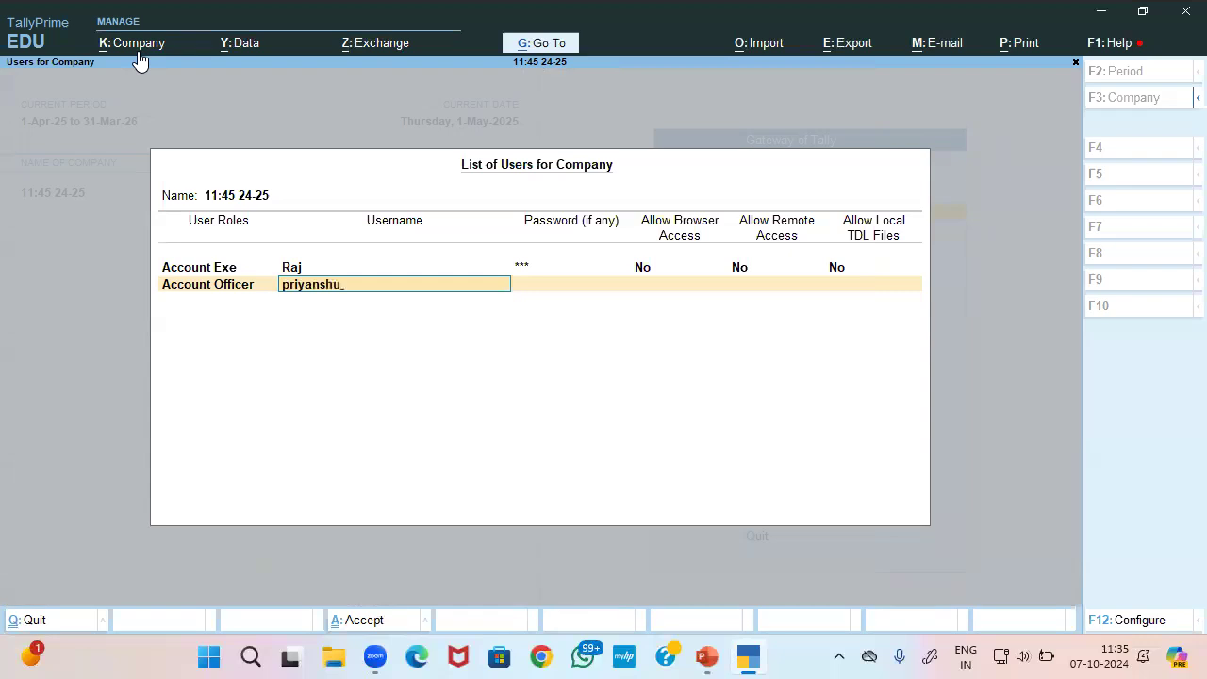
key("Return")
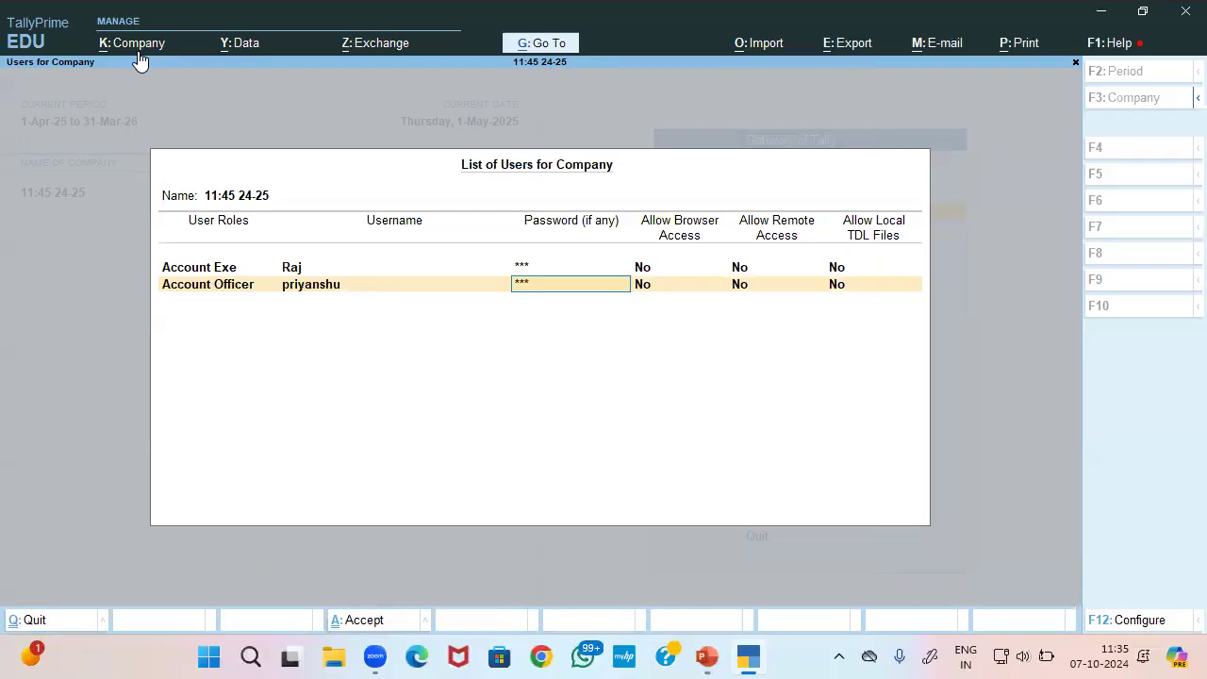
key("Return")
key("Return")
key("Return")
key("Return")
key("Return")
key("Return")
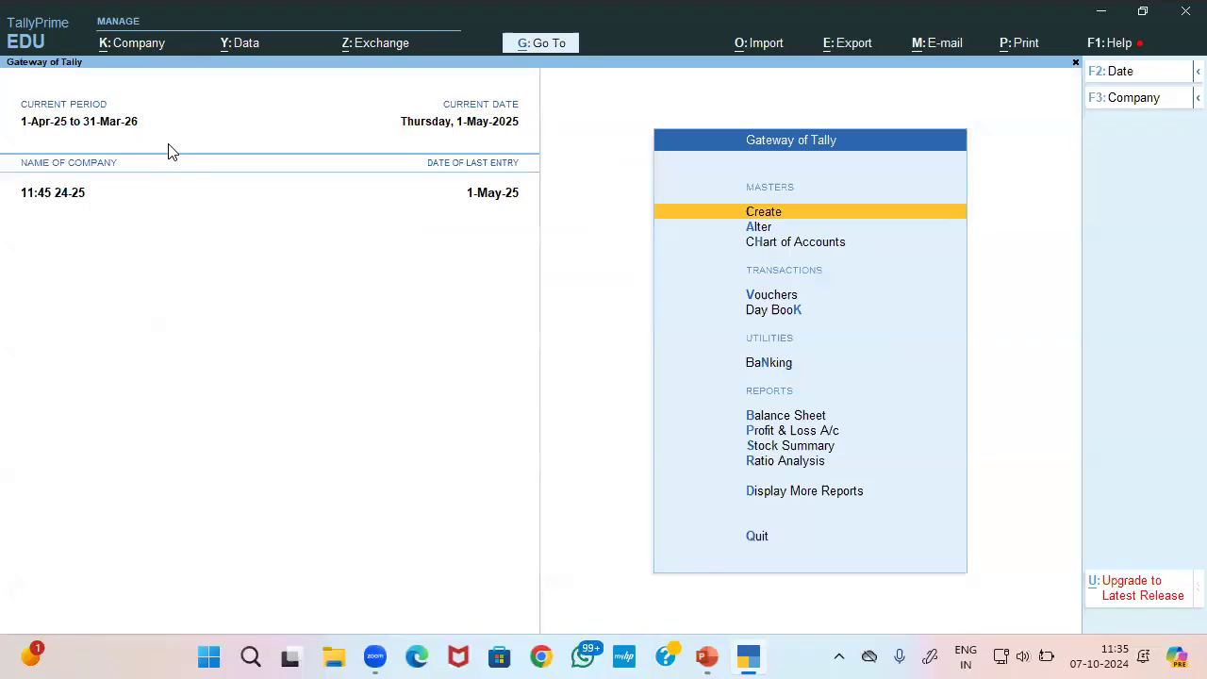
Shut the company and reopen 11:45 24-25 logged in as the Account Officer user
left_click(138, 52)
key("Down")
key("Down")
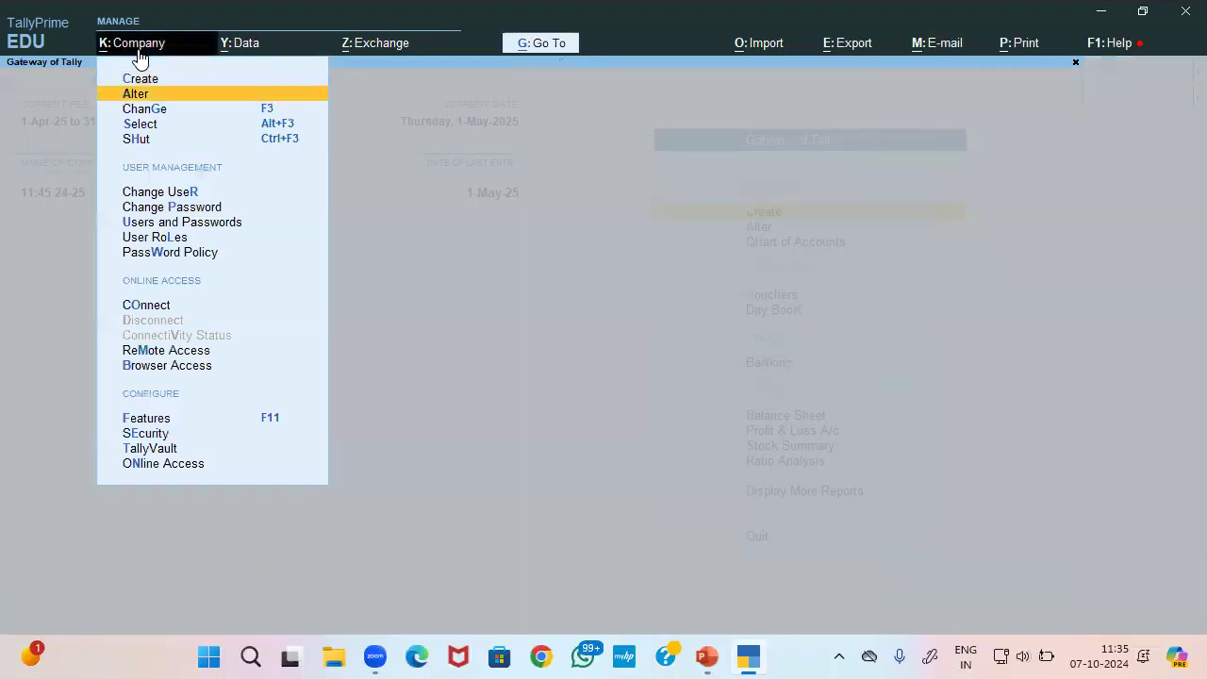
key("Up")
key("Down")
key("Down")
key("Down")
key("Return")
key("alt+F3")
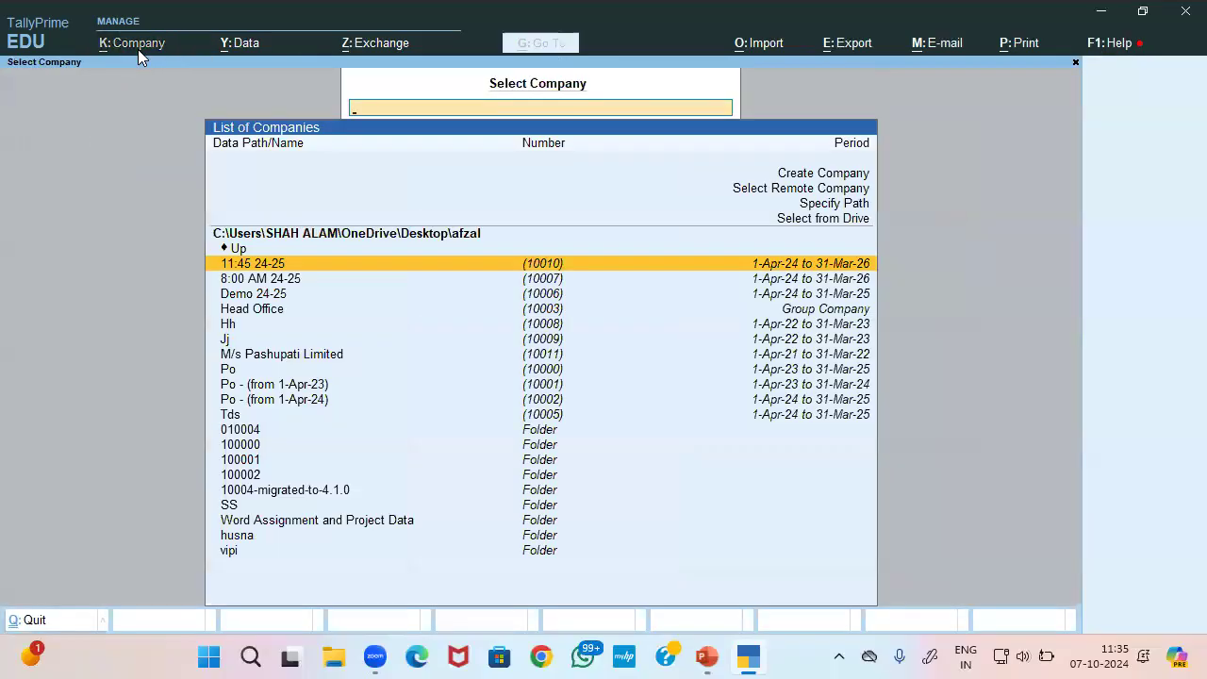
key("Return")
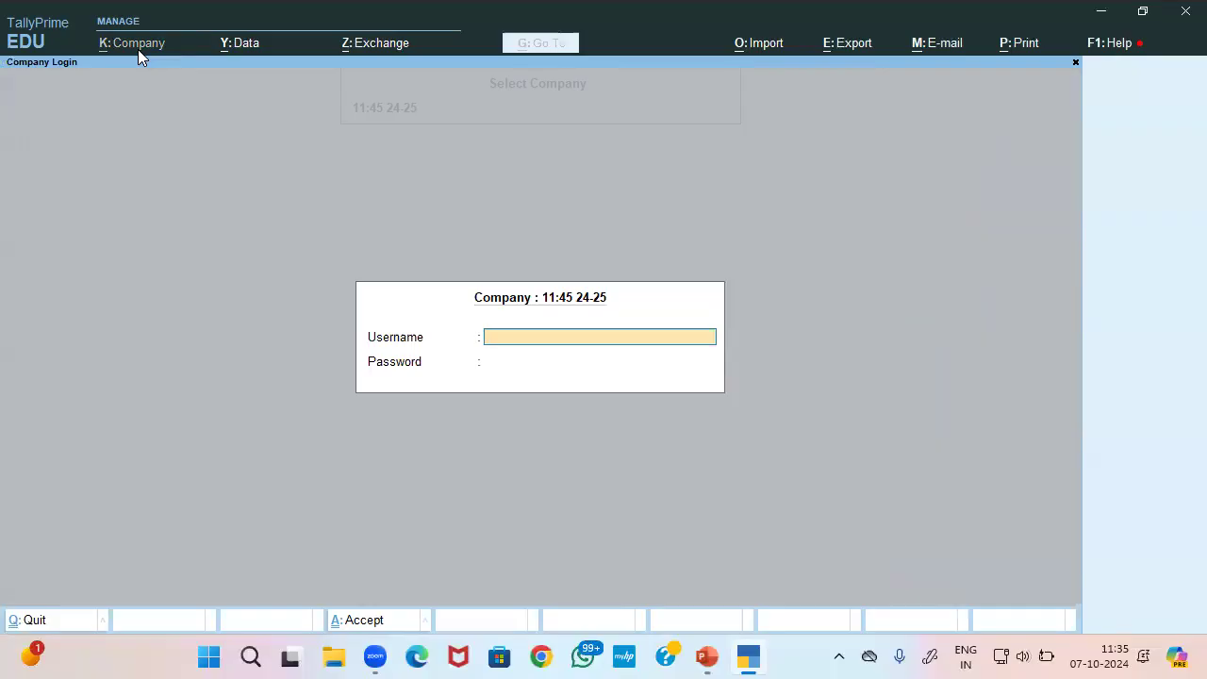
type("priyanshu")
key("Return")
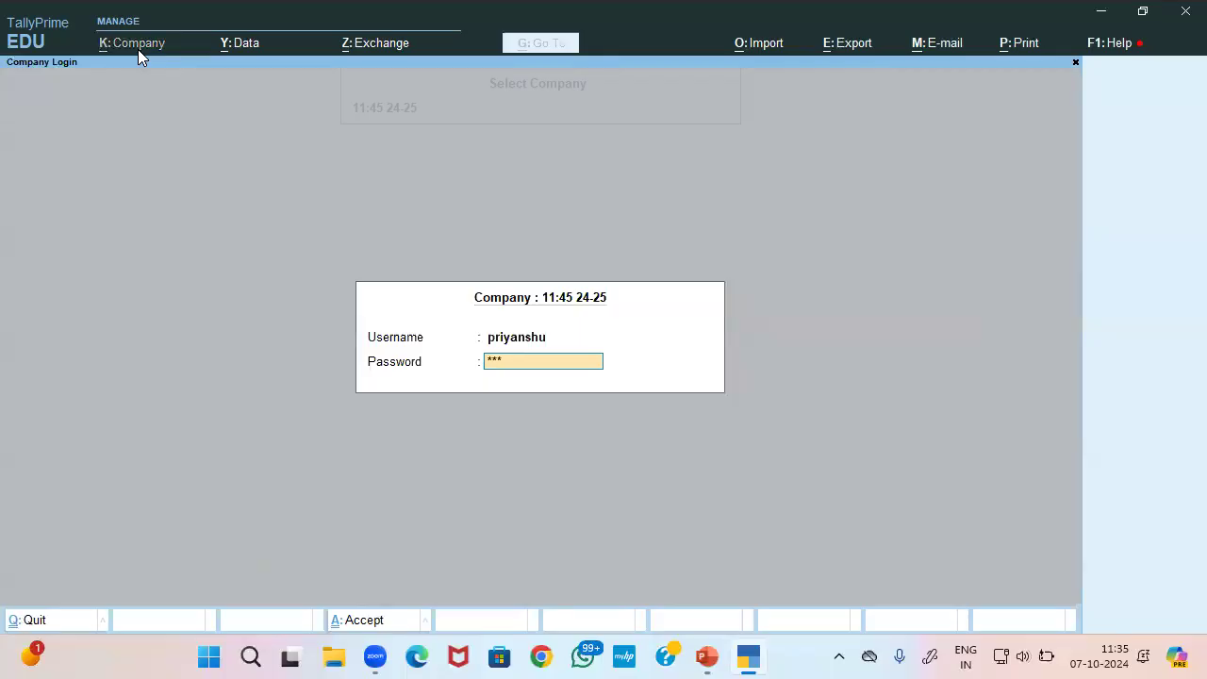
key("Return")
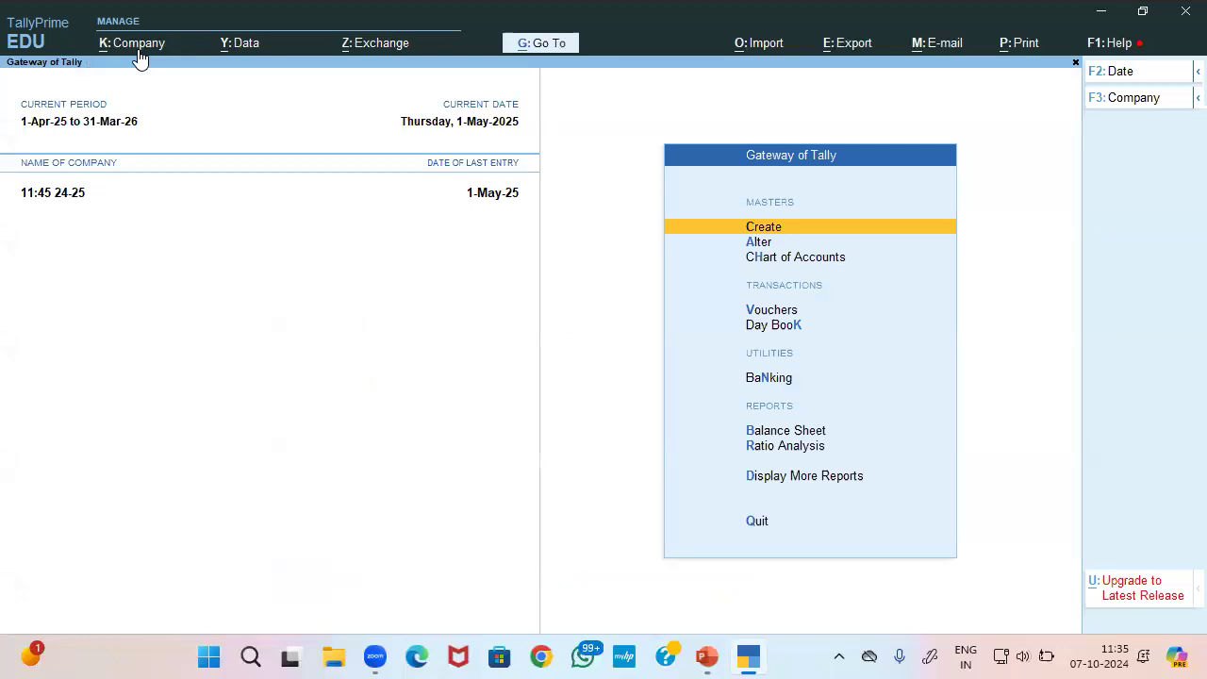
From Gateway of Tally, choose Create to list the masters, highlighting Ledger
key("Down")
key("Down")
key("Down")
key("Down")
key("Down")
key("Down")
key("Down")
key("Down")
key("Up")
key("Down")
key("Up")
key("Down")
key("Up")
key("Down")
key("Up")
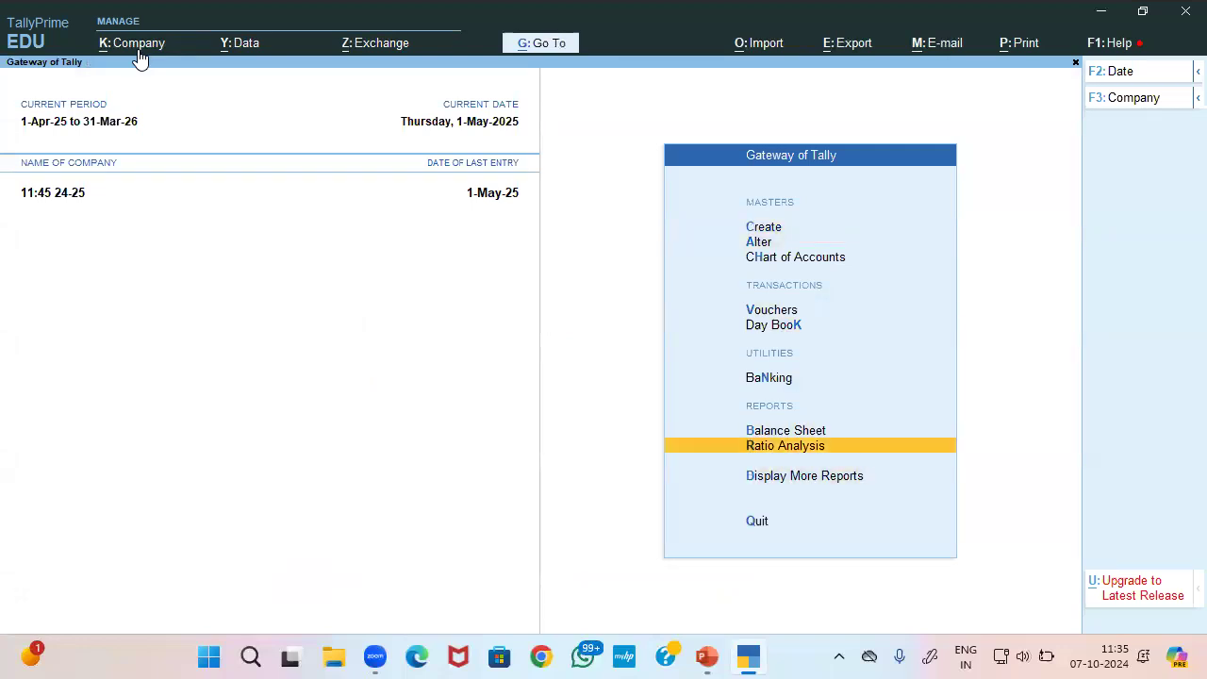
key("Up")
key("Up")
key("Up")
key("Up")
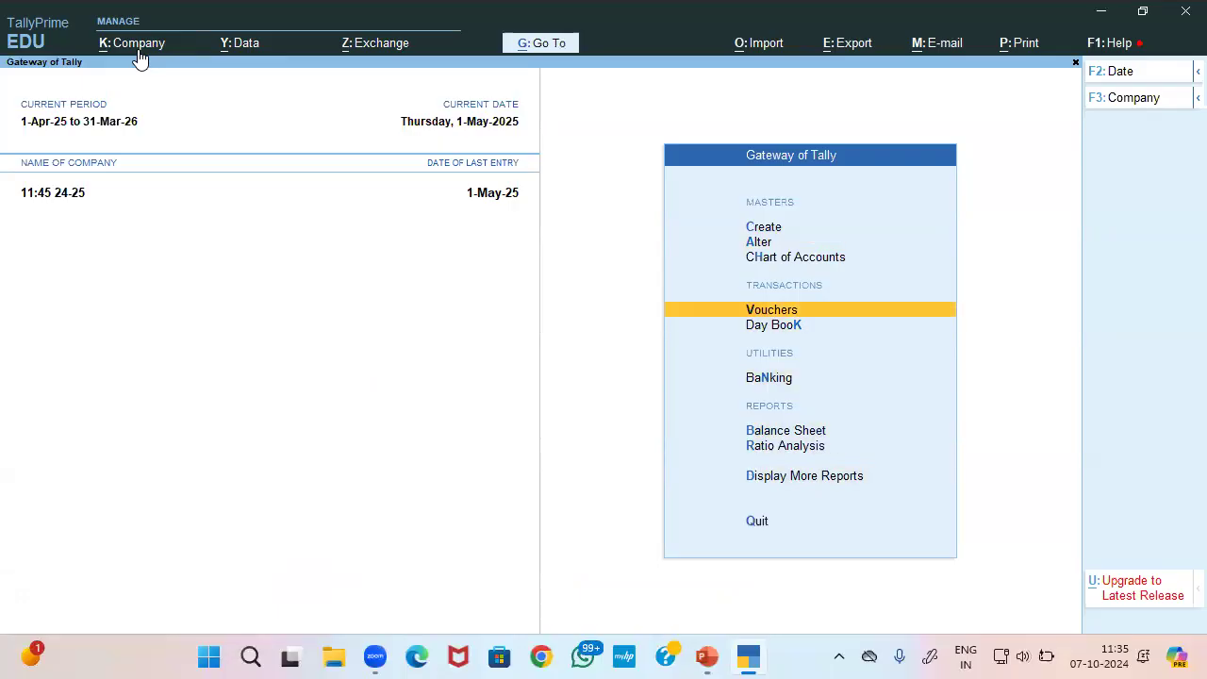
key("Up")
key("Up")
key("Up")
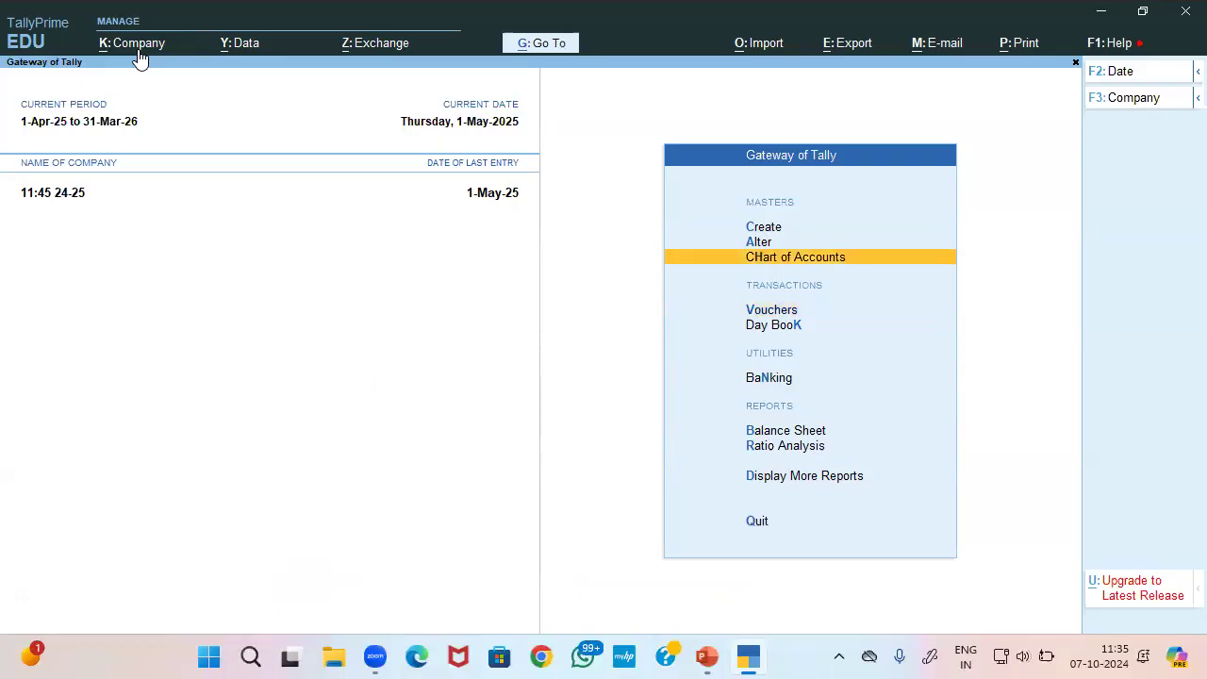
key("Return")
key("Down")
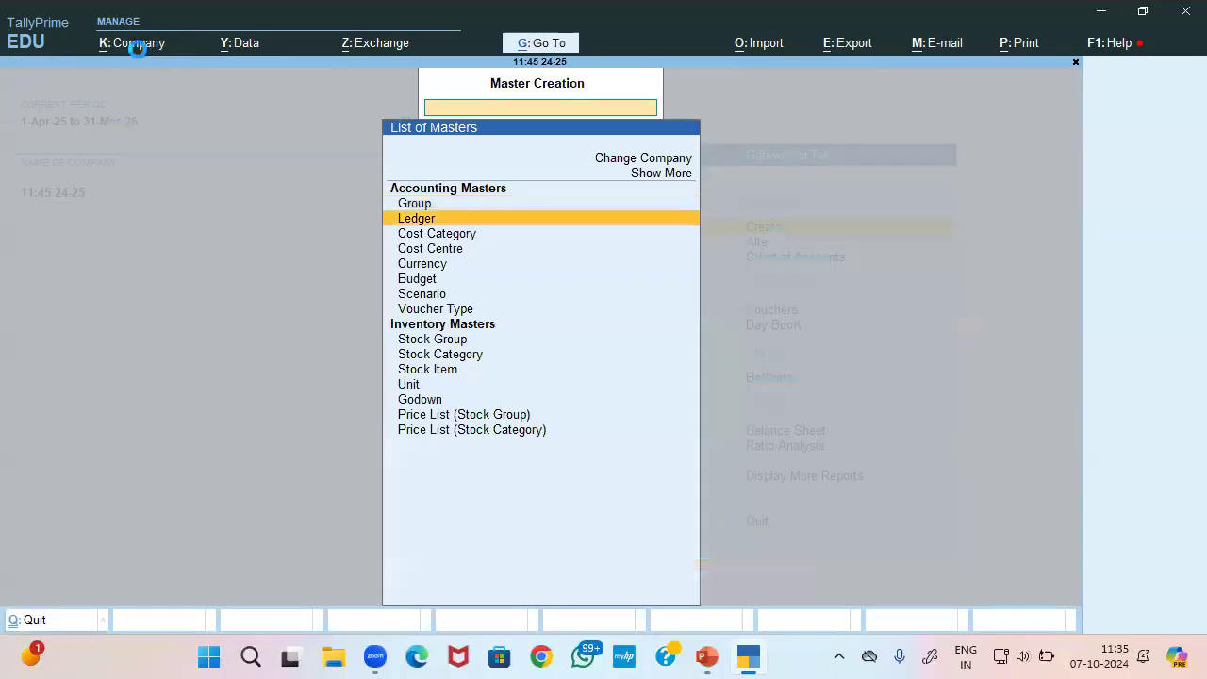
Try naming a new ledger Audit Fees, which is rejected as already existing
key("Return")
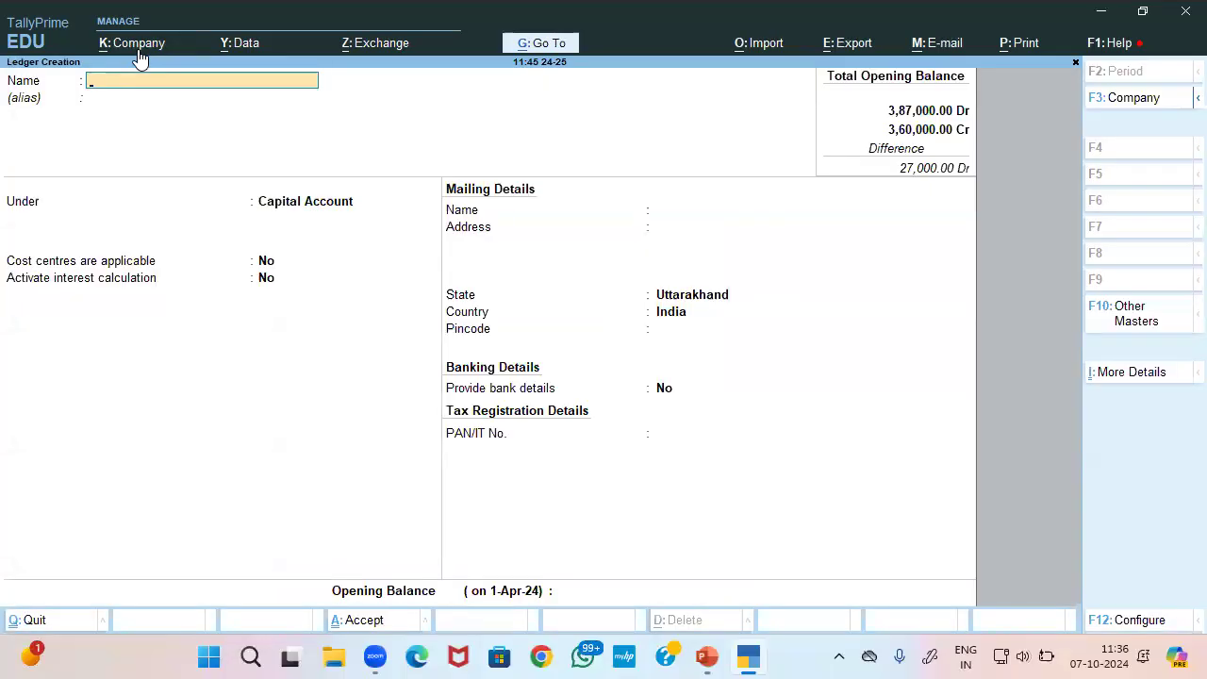
type("Audit Fees")
key("Return")
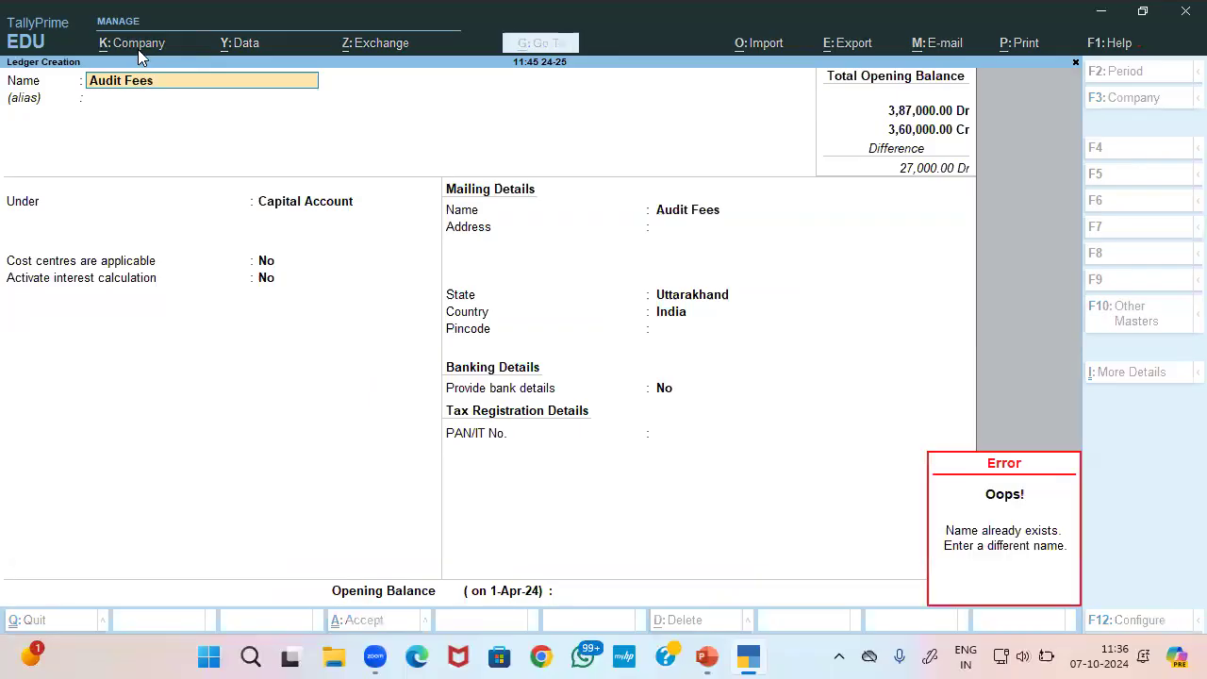
key("Escape")
Create the Office Exp ledger under Indirect Expenses and return to the Gateway
type("Office ExP")
key("BackSpace")
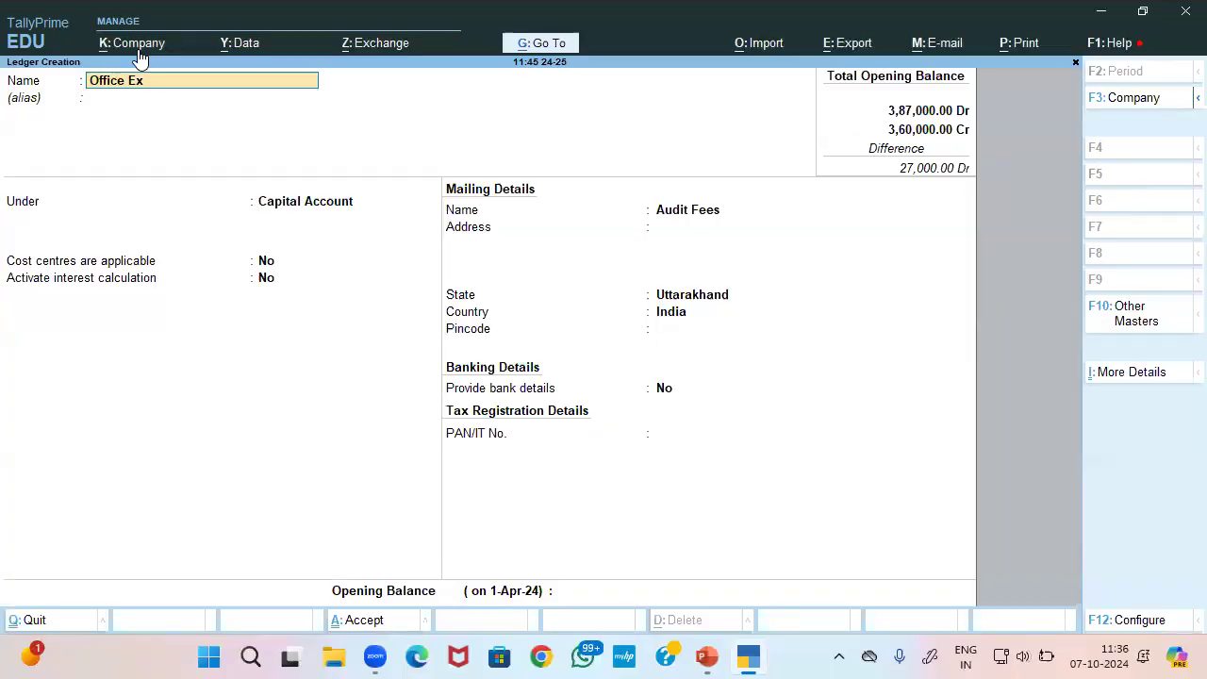
type("p")
key("Return")
key("Return")
type("In")
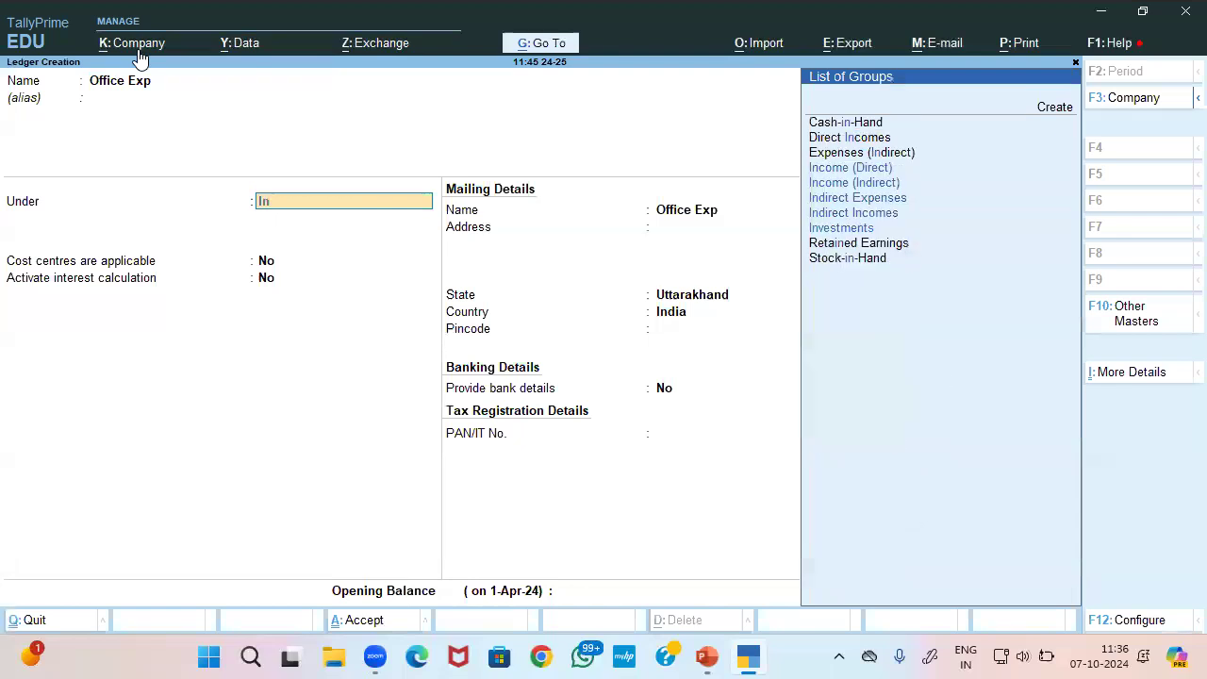
key("Down")
key("Down")
key("Down")
key("Return")
key("Return")
key("Return")
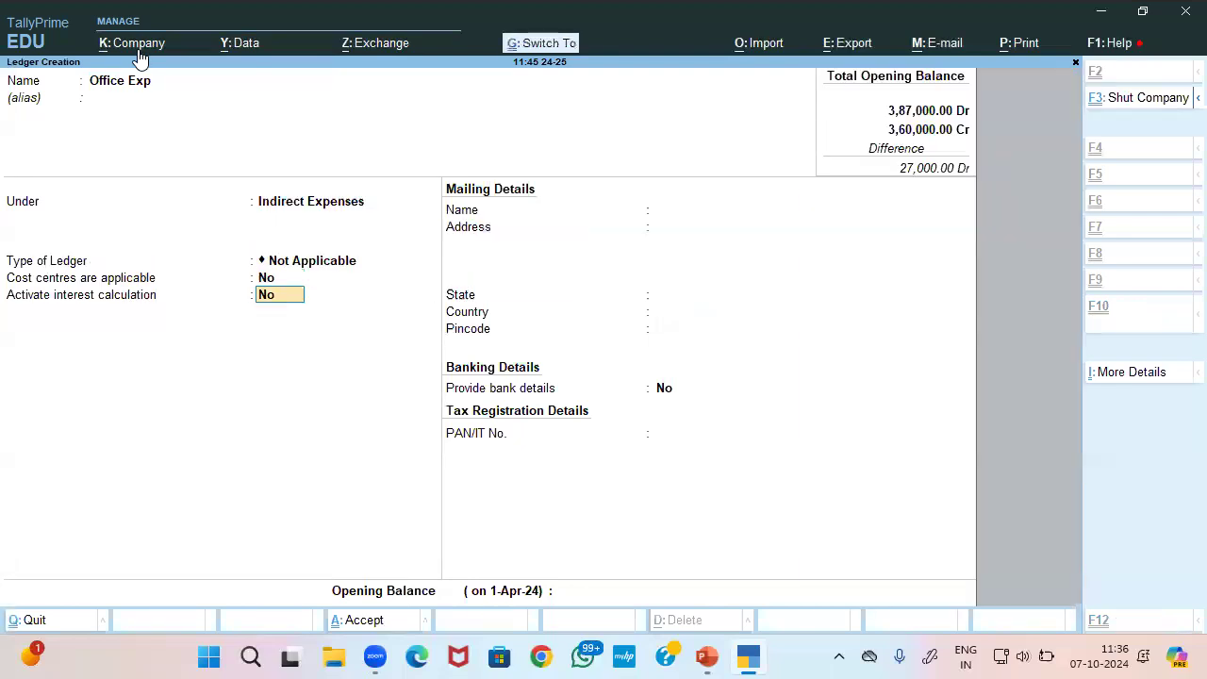
key("Return")
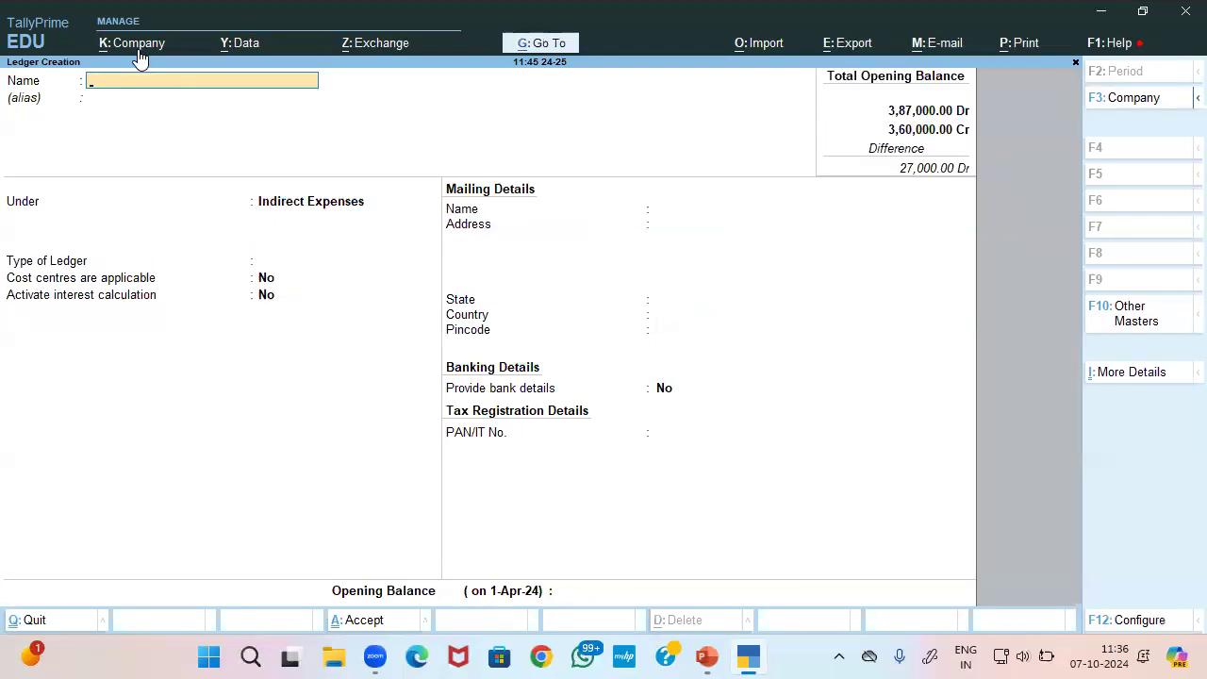
key("Escape")
key("y")
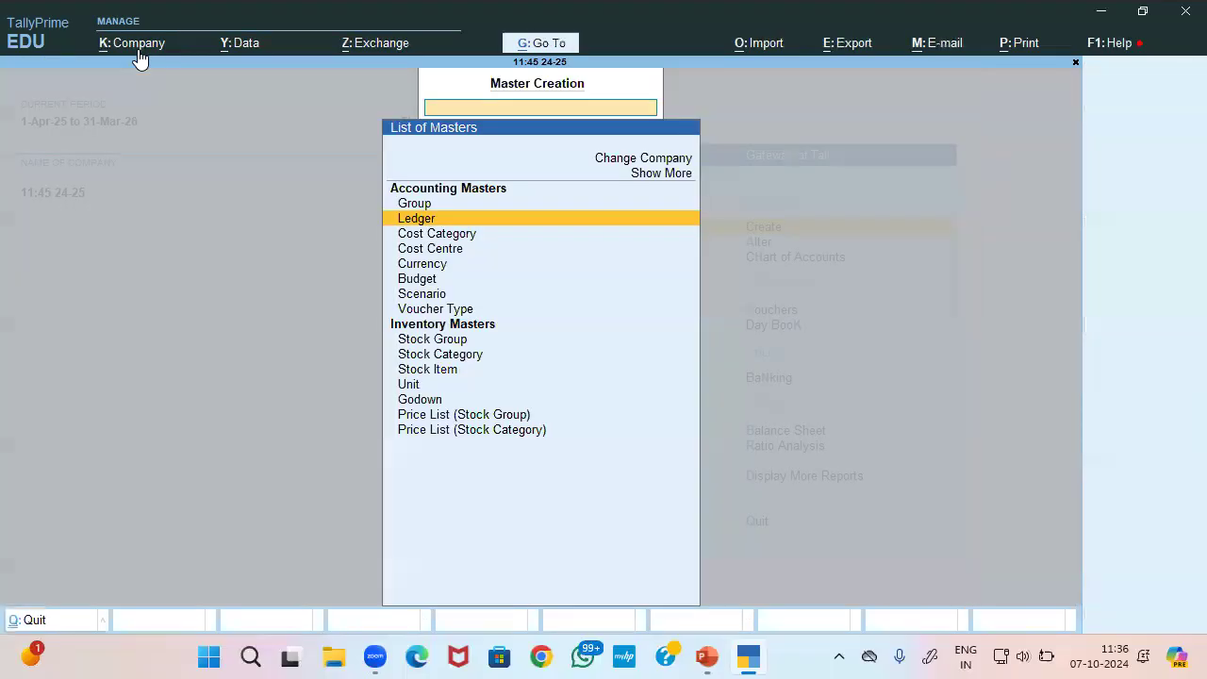
key("Escape")
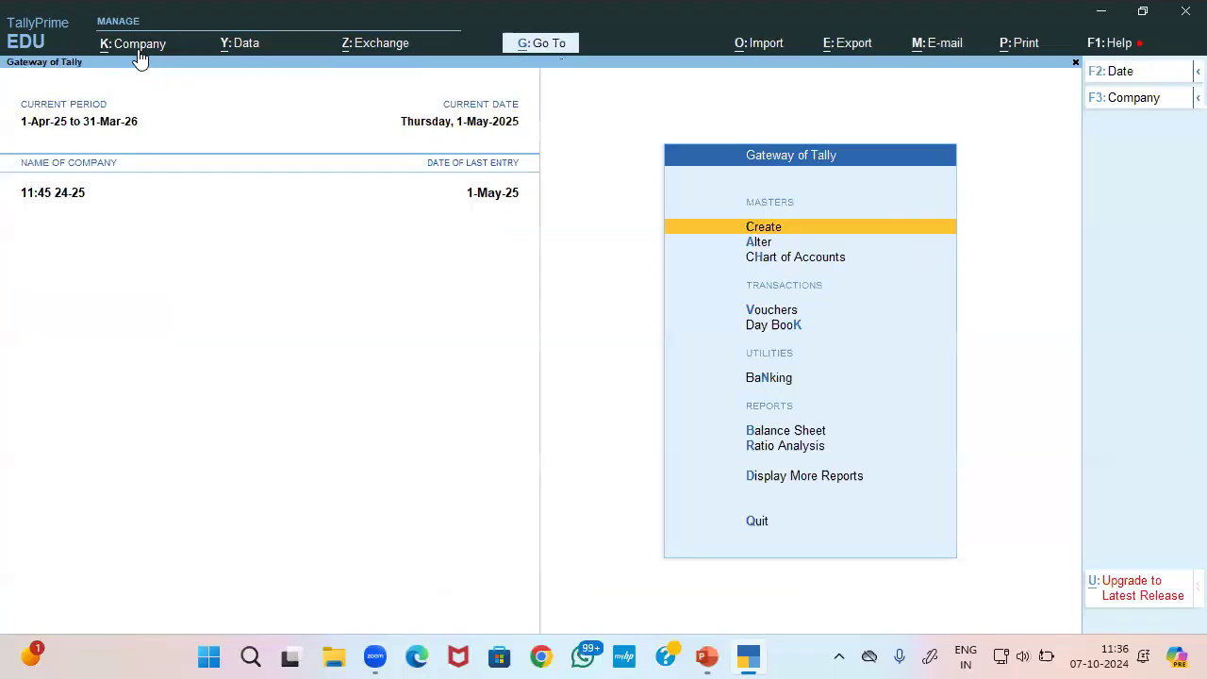
Reopen company 11:45 24-25 as the Account Exe user and find no masters it can create
left_click(138, 47)
key("Down")
key("Return")
key("Return")
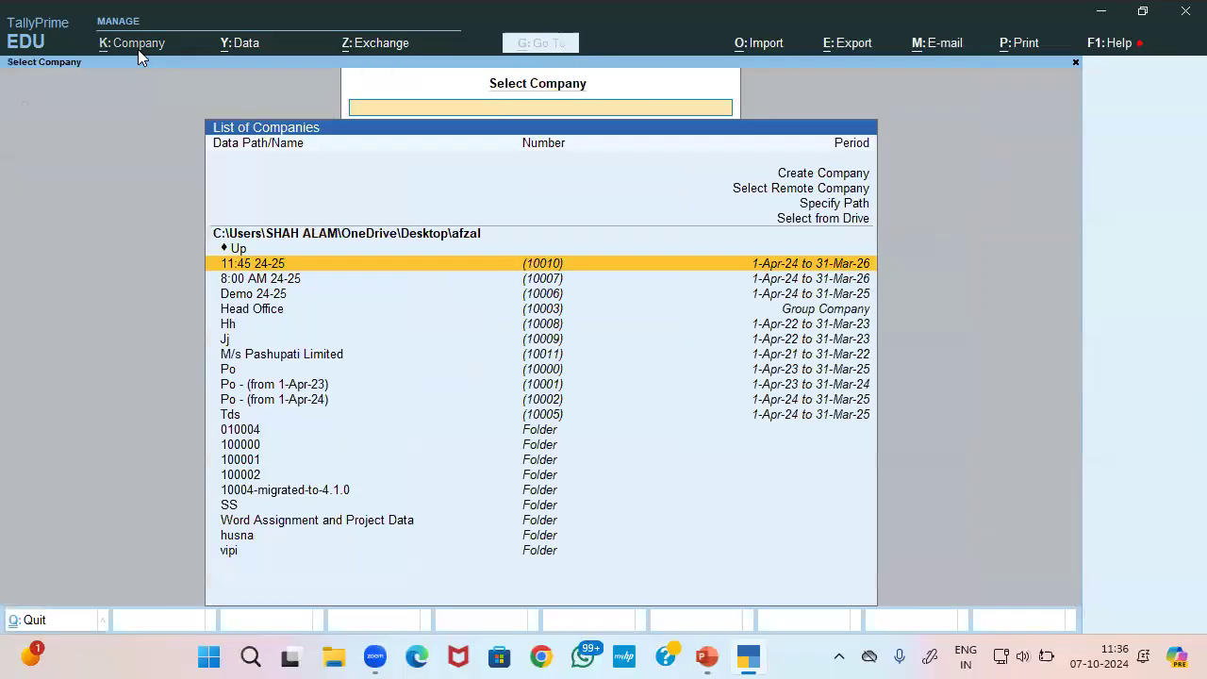
key("Return")
type("rak")
key("BackSpace")
type("j")
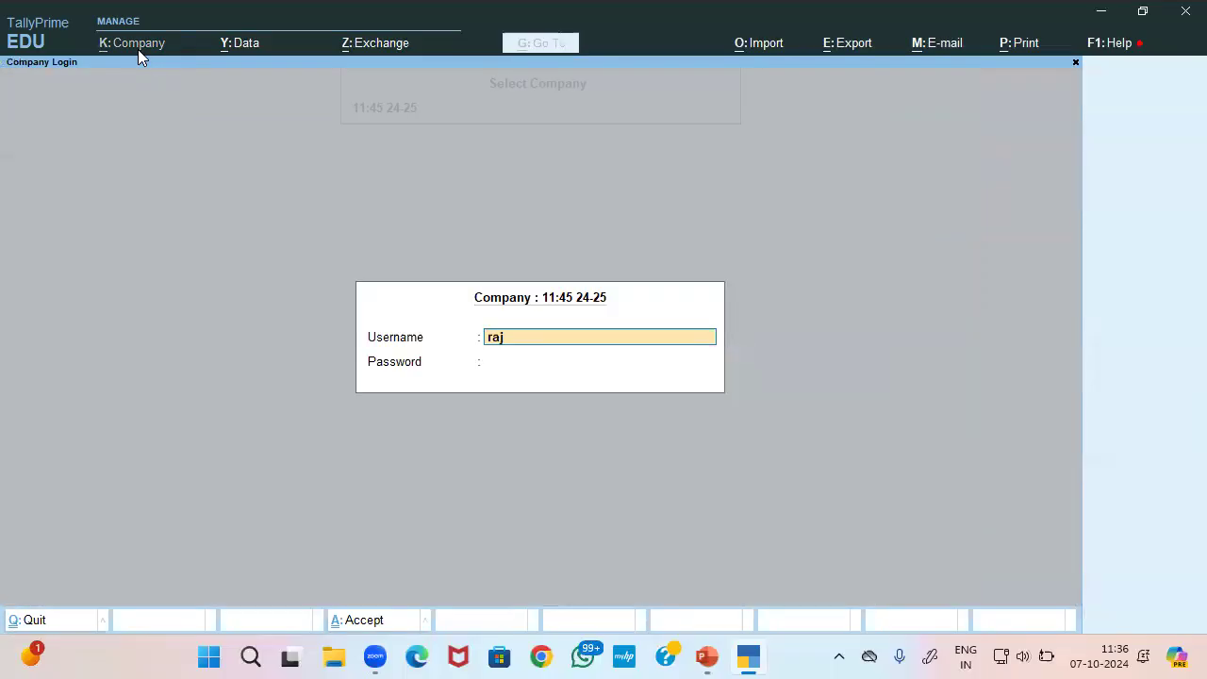
key("Return")
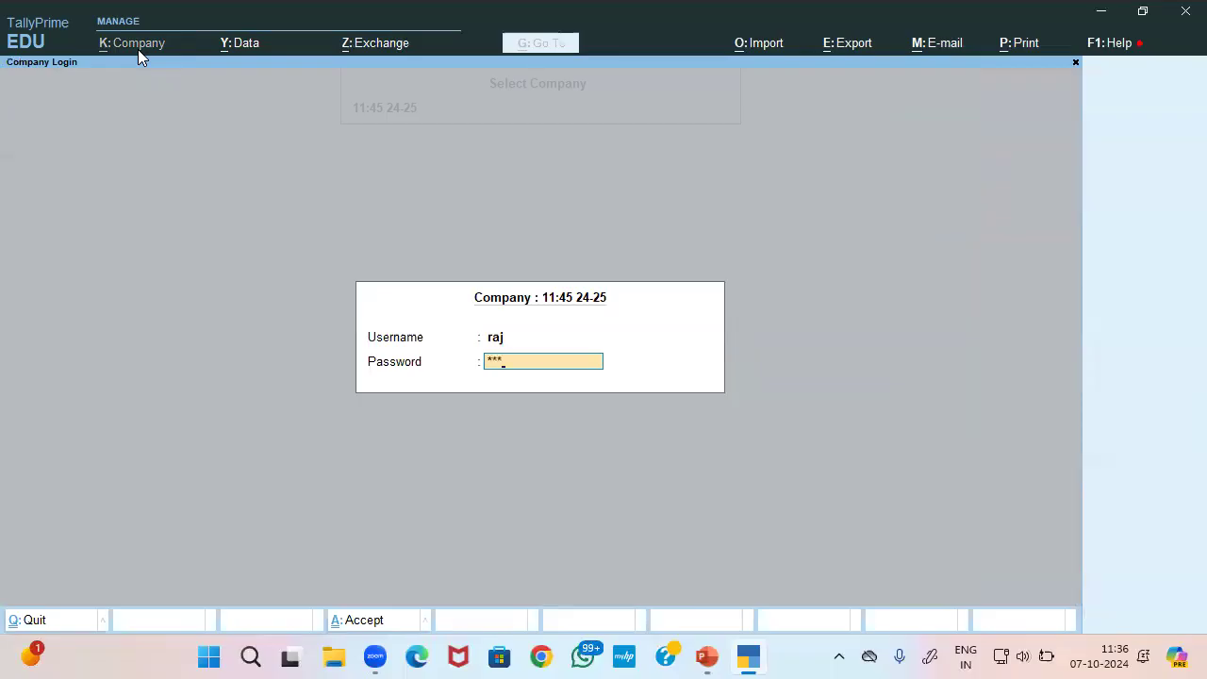
key("Return")
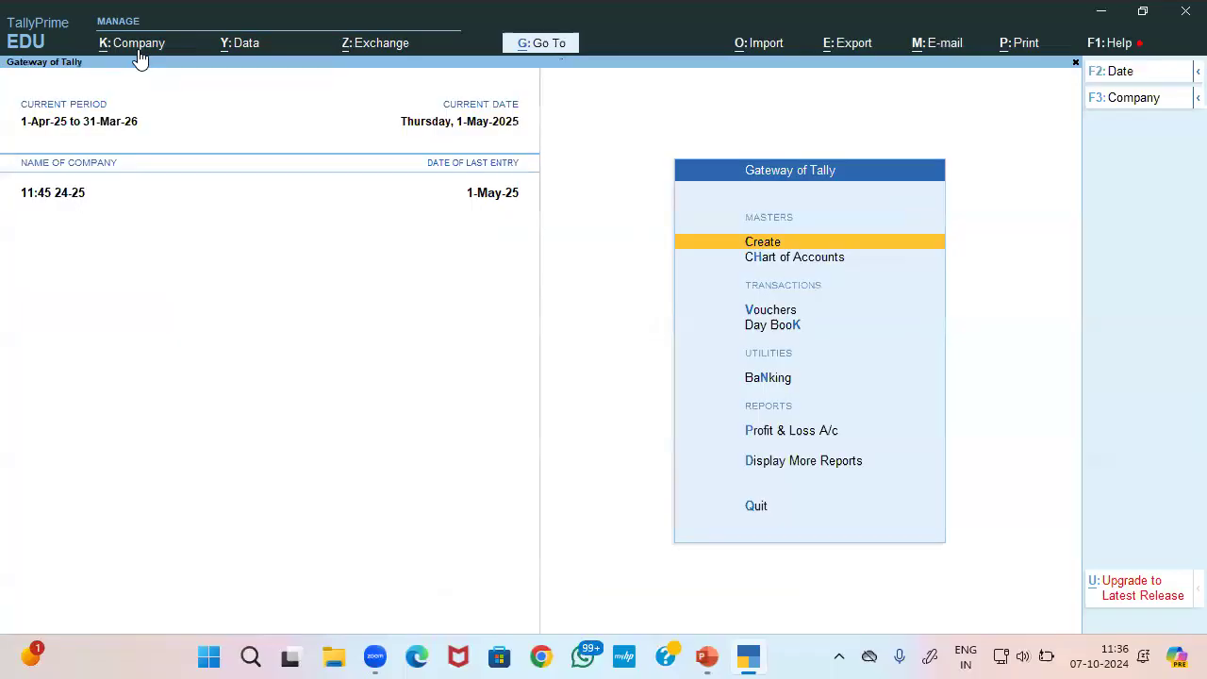
key("Down")
key("Down")
key("Up")
key("Up")
key("Return")
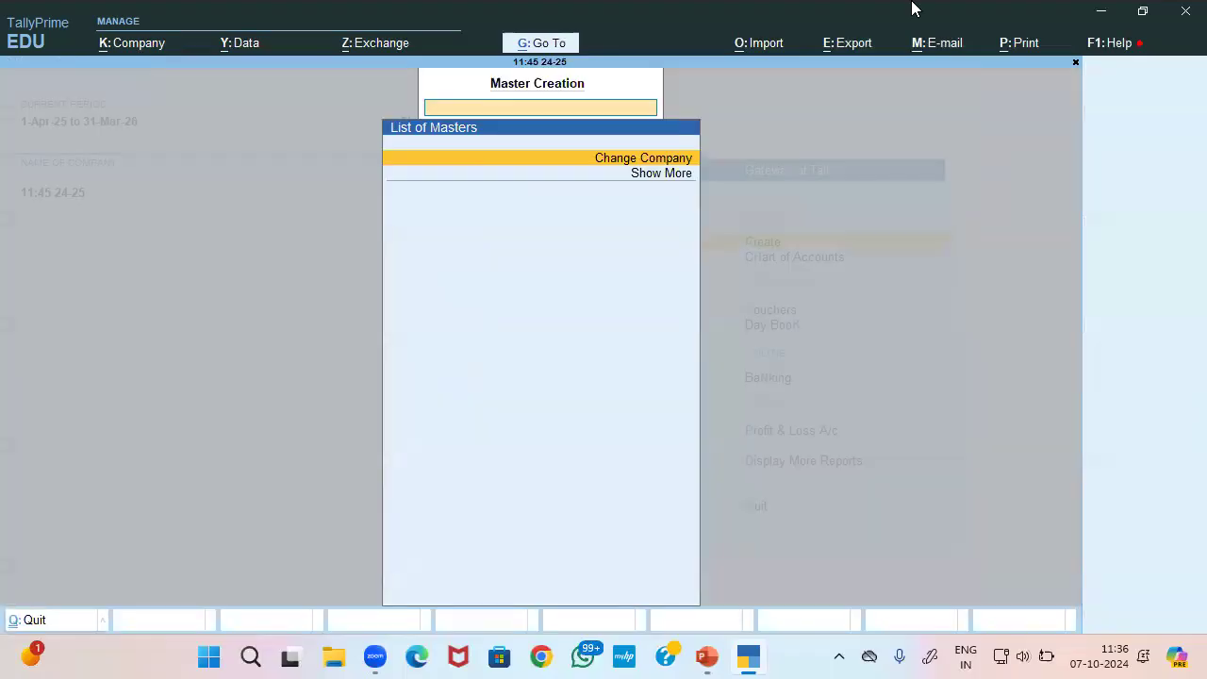
key("Escape")
Record a payment voucher debiting Office Exp 5000 and crediting Cash
key("Down")
key("Down")
key("Return")
key("Return")
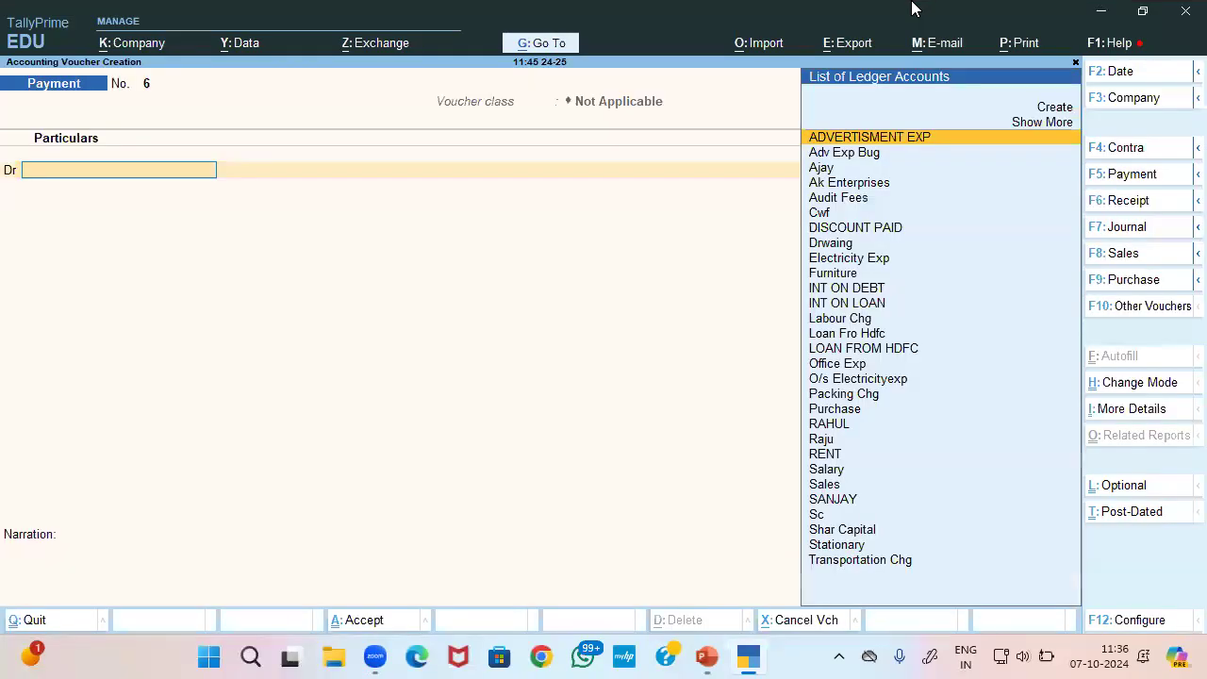
type("of")
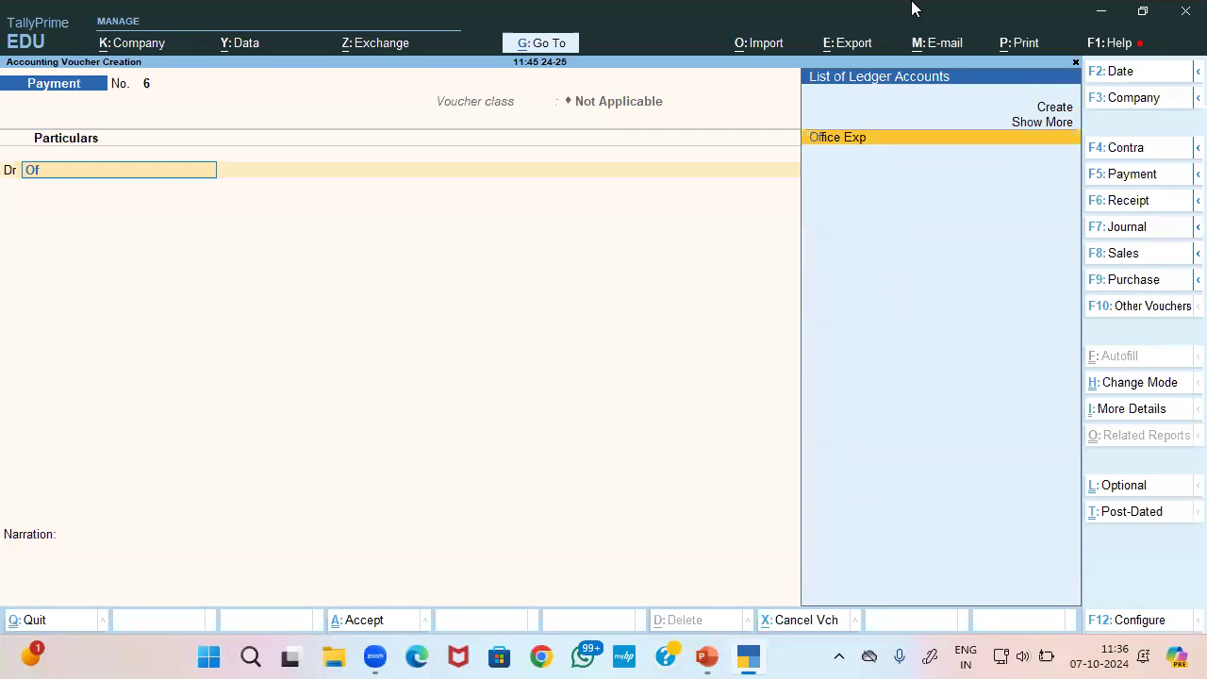
key("Return")
type("5000")
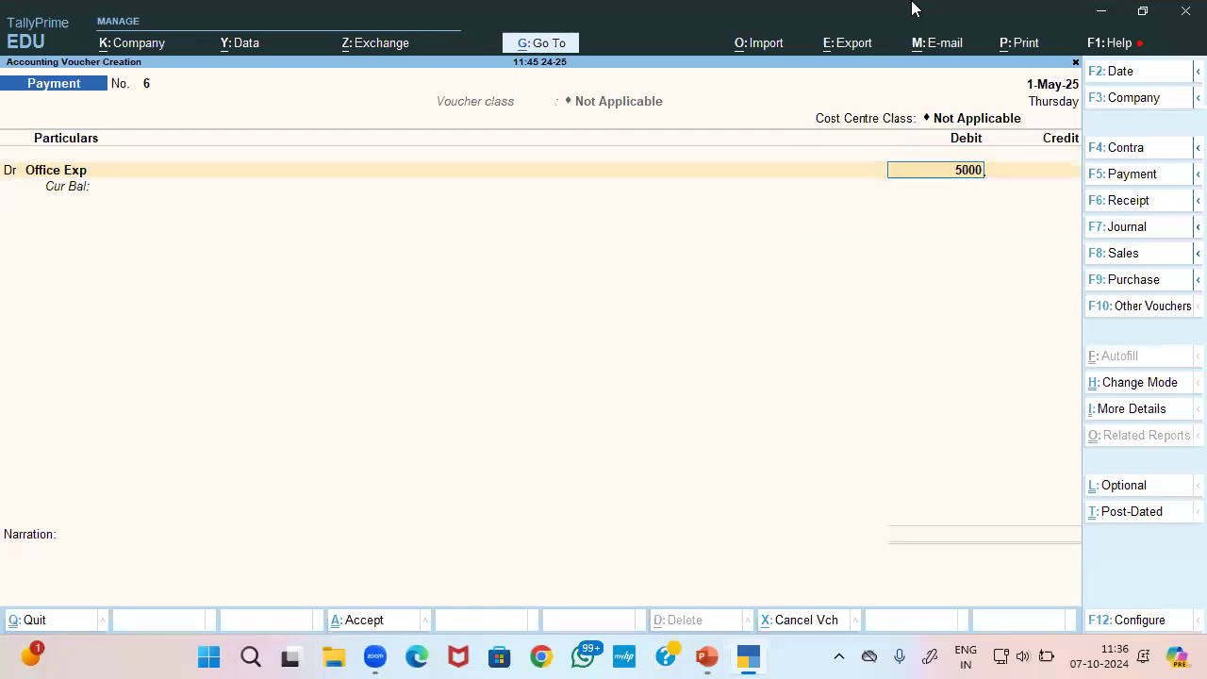
key("Return")
type("Cas")
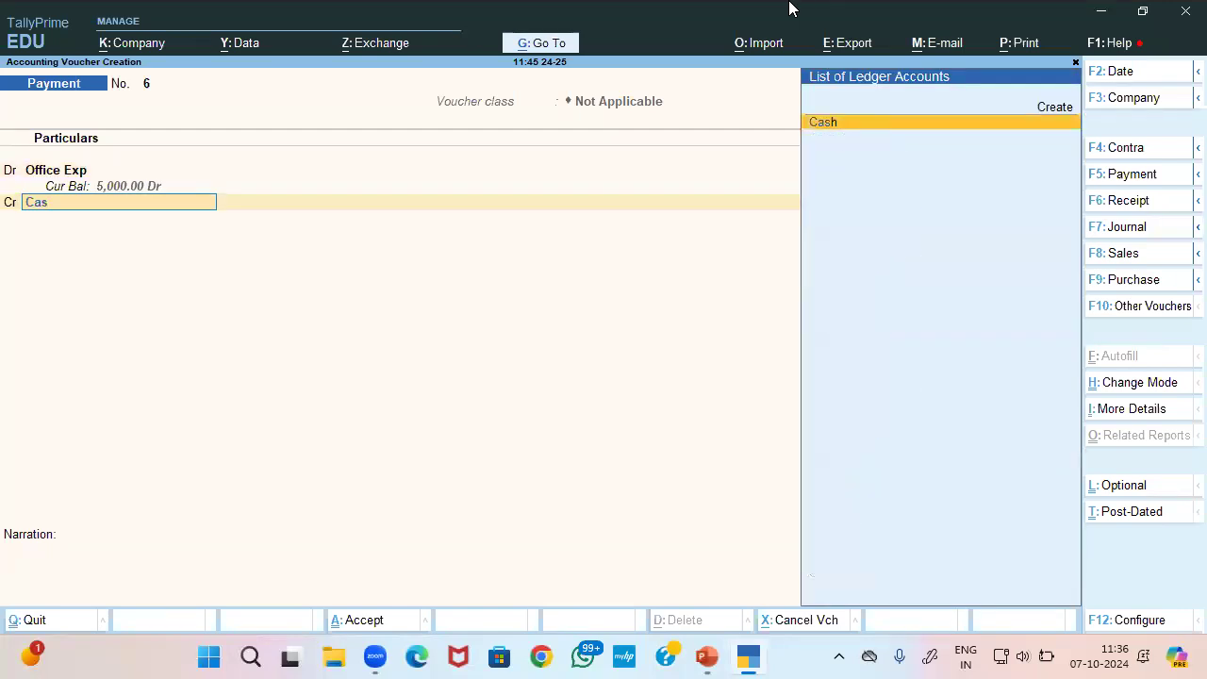
key("Return")
key("Return")
key("Return")
key("Return")
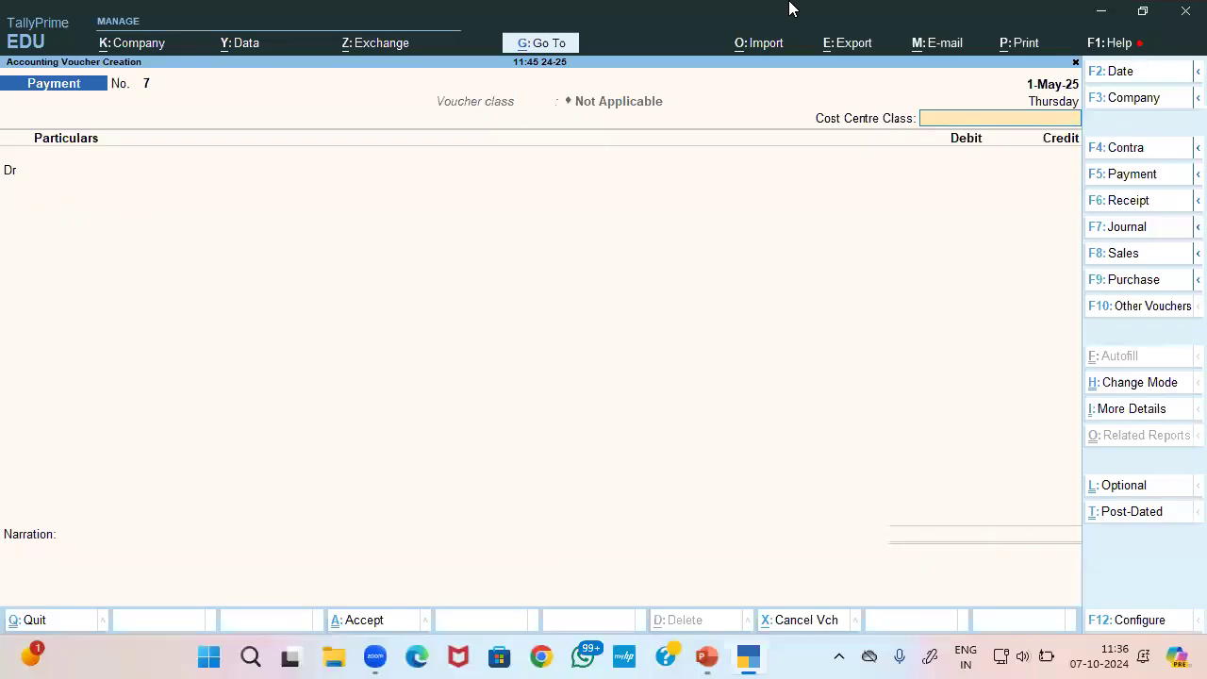
key("Escape")
key("Return")
key("Down")
key("Down")
key("Down")
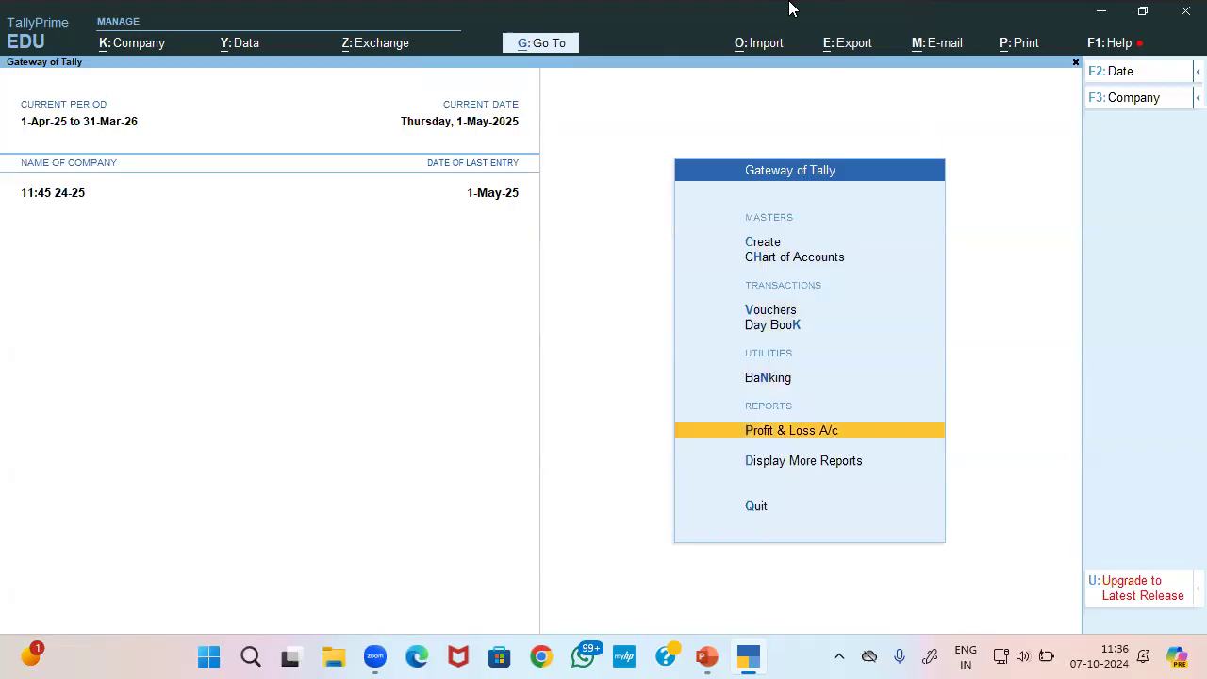
key("Down")
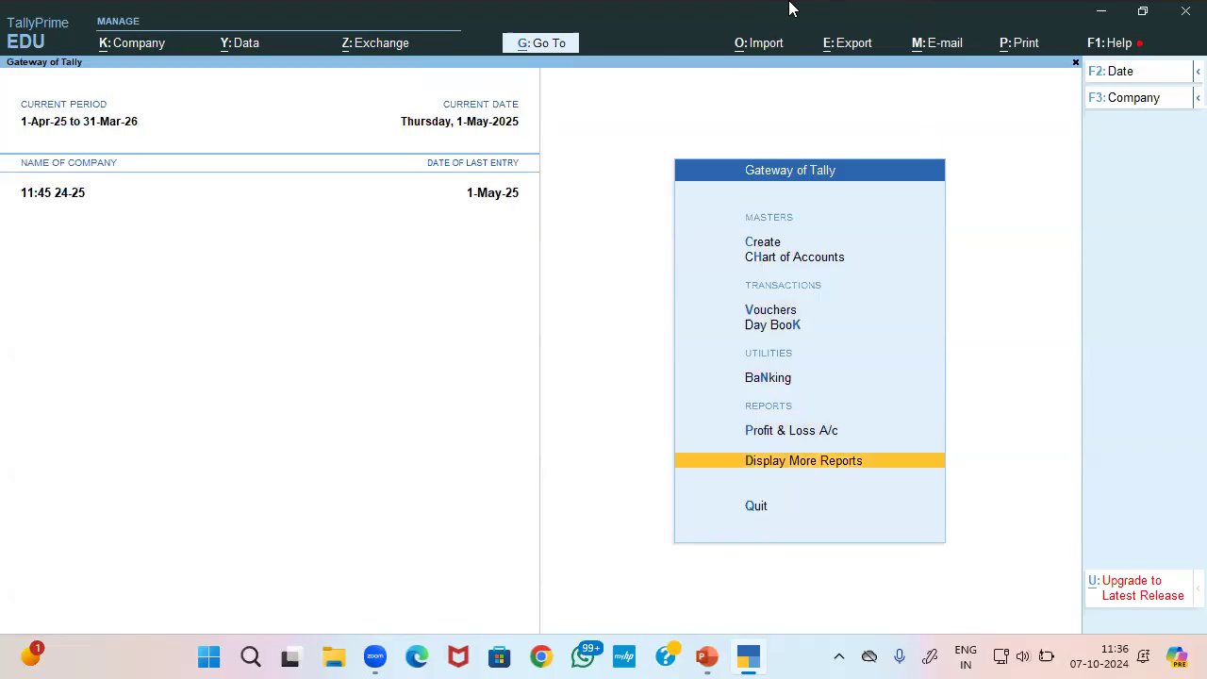
key("Down")
key("Down")
Shut the company and reopen 11:45 24-25 with the administrator username and password
key("alt+F3")
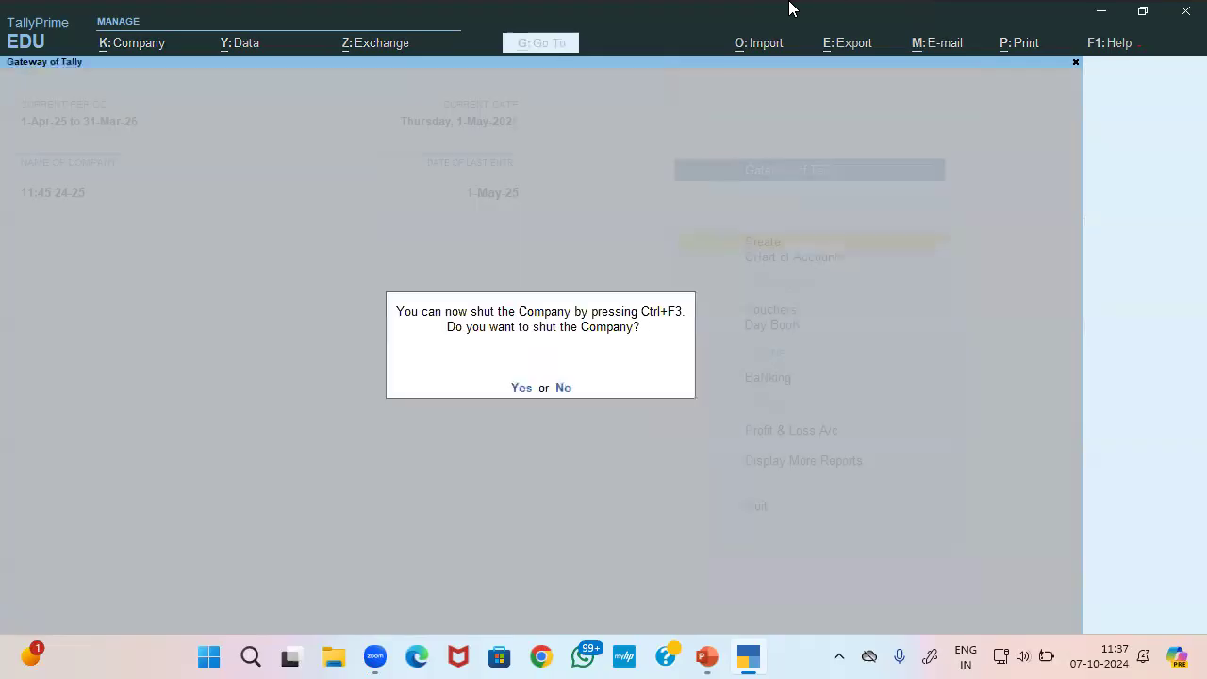
key("y")
key("Return")
key("Down")
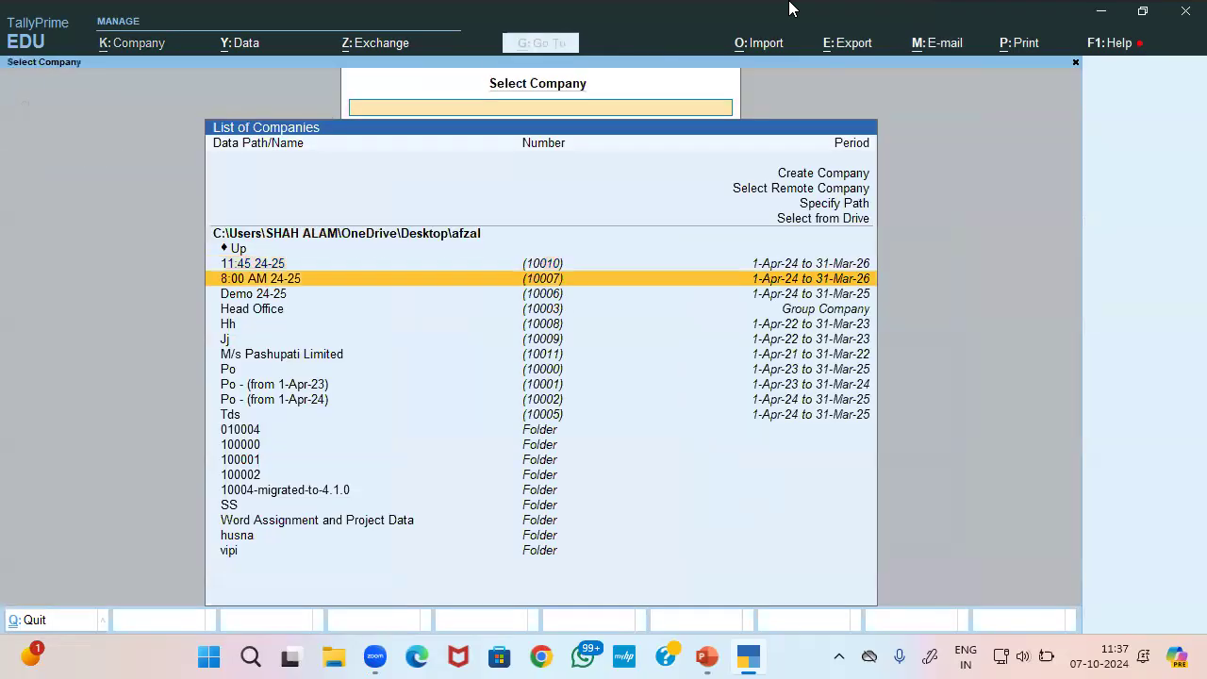
key("Up")
key("Return")
type("admin")
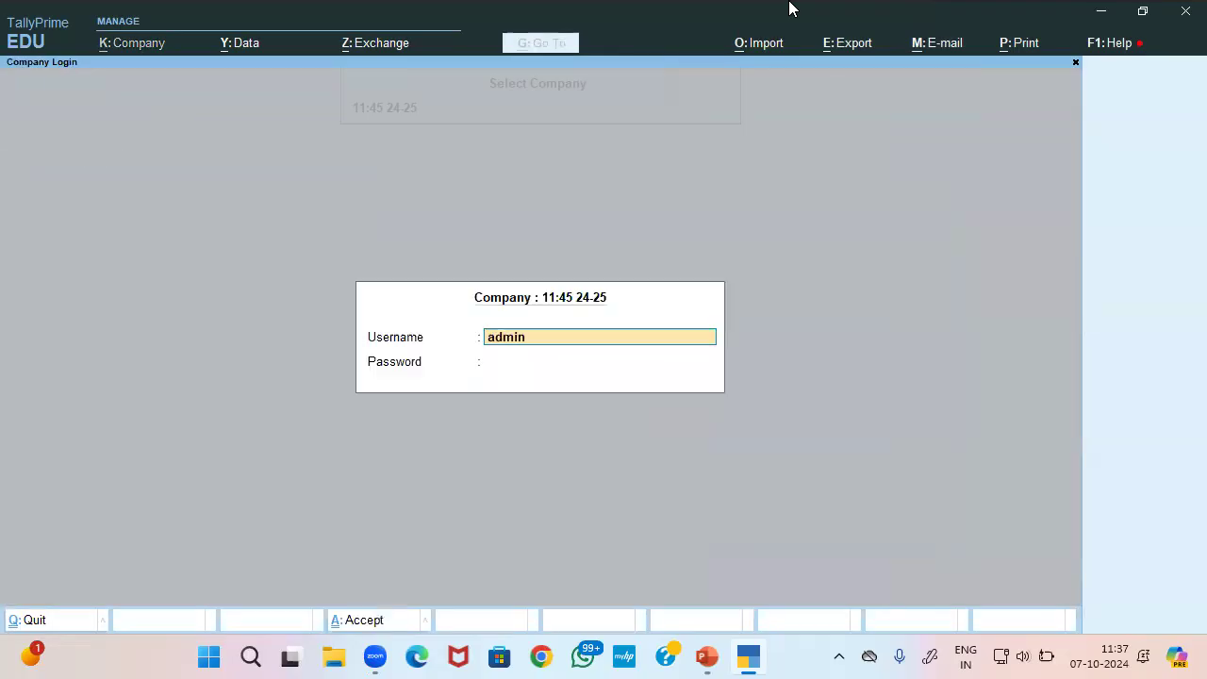
key("Return")
type("*****")
key("Return")
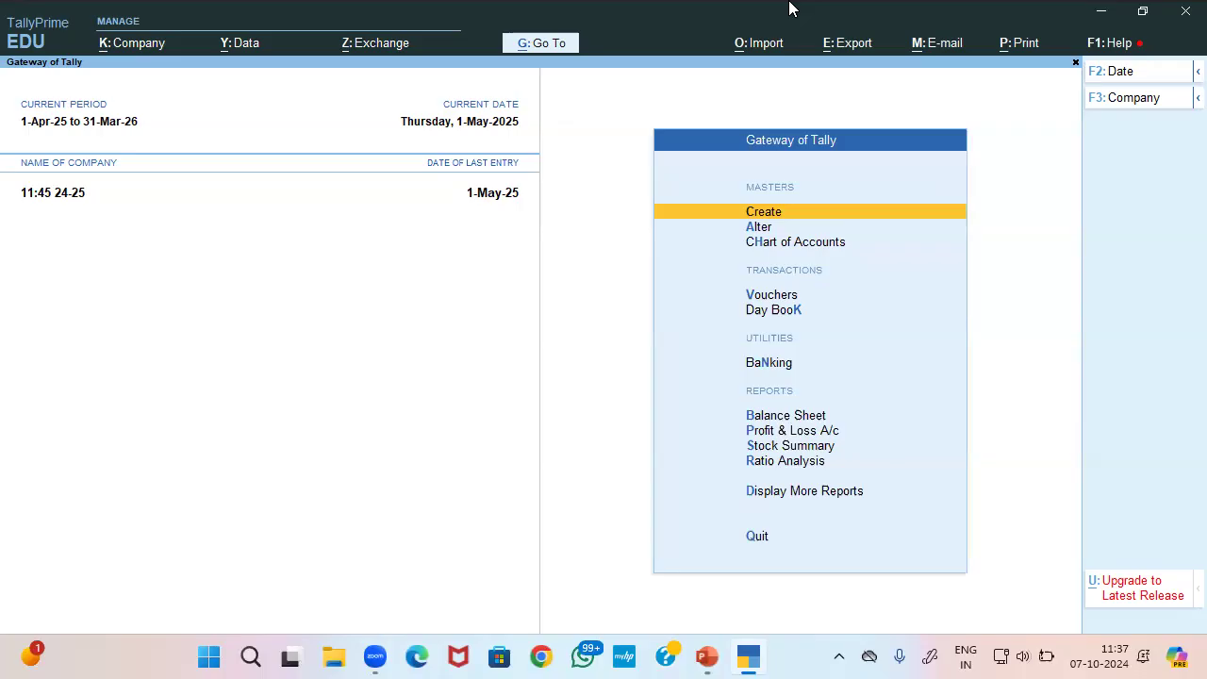
Navigate through More Reports to Statements of Accounts
key("Down")
key("Down")
key("Down")
key("Down")
key("Down")
key("Down")
key("Down")
key("Down")
key("Down")
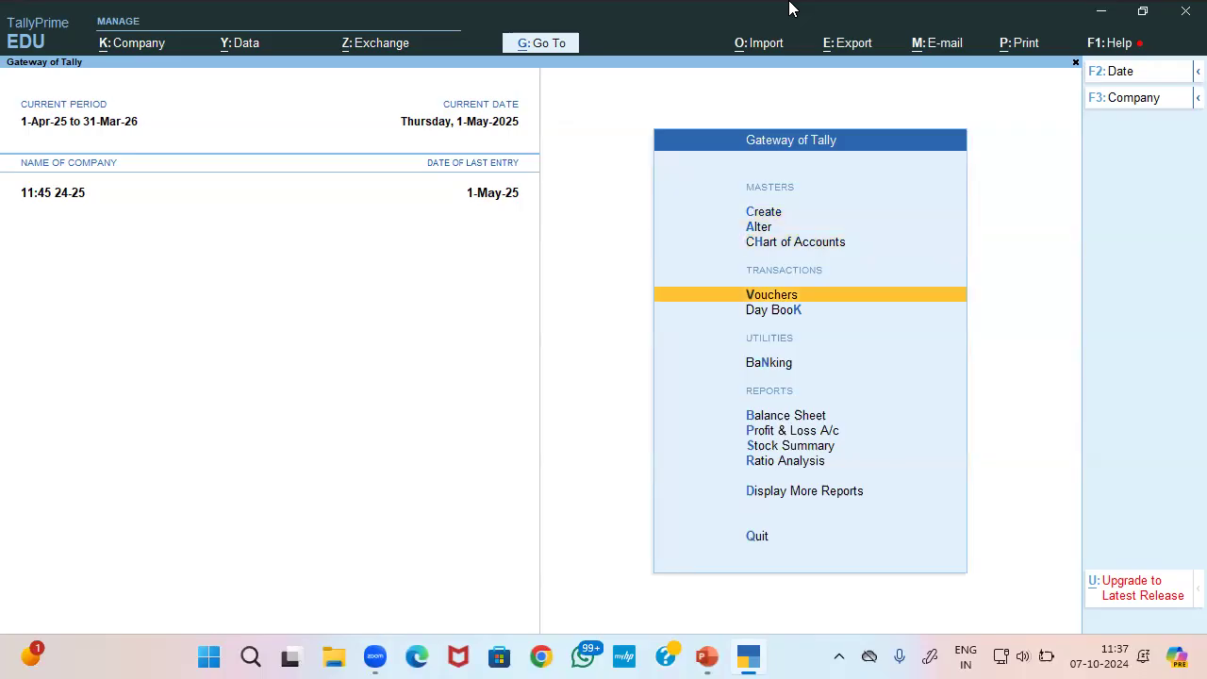
key("Down")
key("Return")
key("Down")
key("Down")
key("Down")
key("Down")
key("Down")
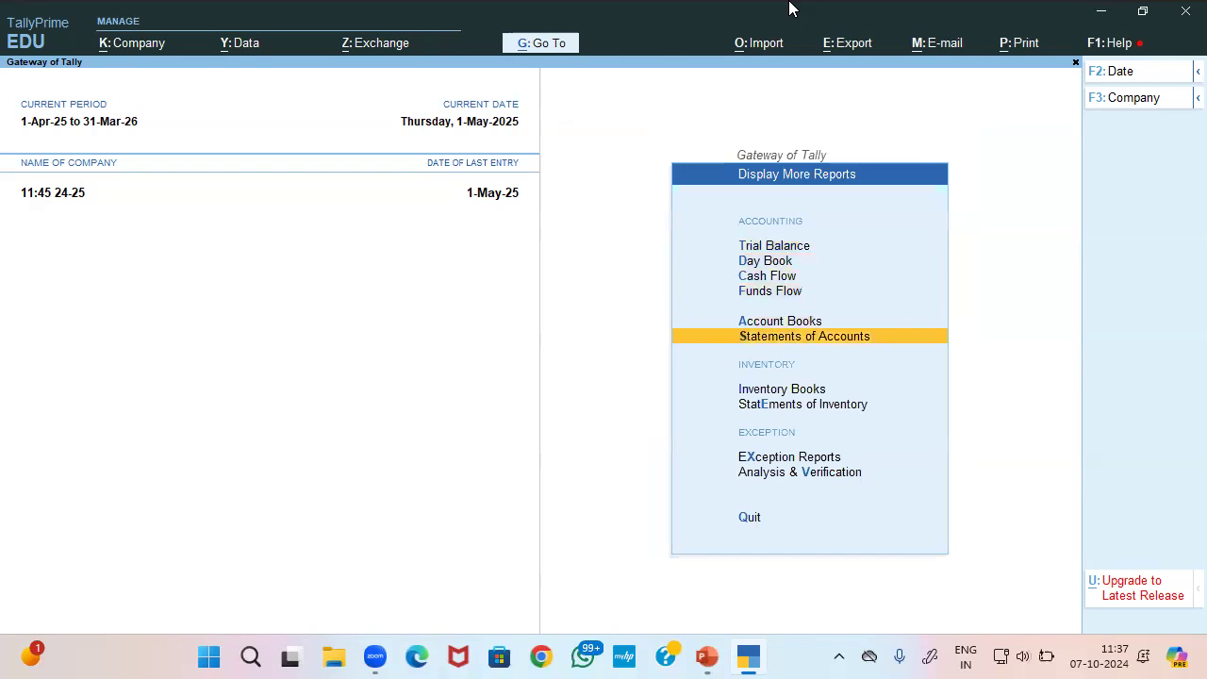
key("Return")
key("Down")
key("Down")
key("Down")
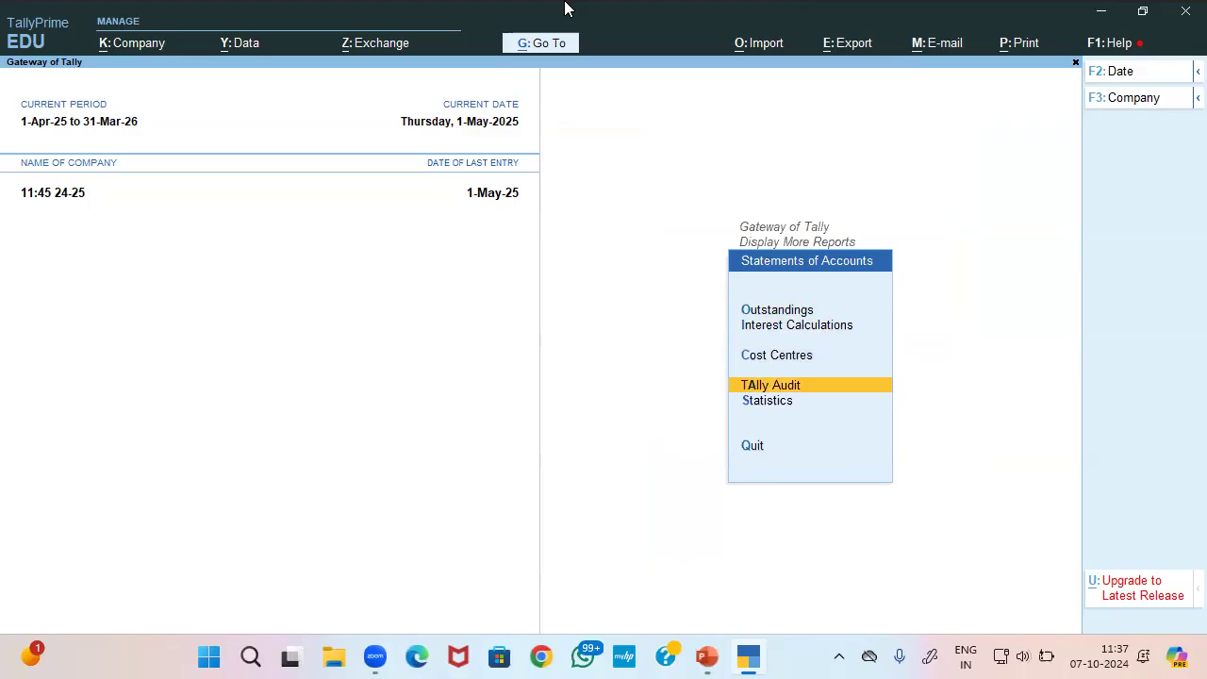
Confirm Enable Tally Audit is Yes in Company Security, then open Tally Audit
left_click(144, 45)
key("Down")
key("Down")
key("Down")
key("Down")
key("Down")
key("Down")
key("Down")
key("Down")
key("Down")
key("Down")
key("Down")
key("Down")
key("Down")
key("Down")
key("Down")
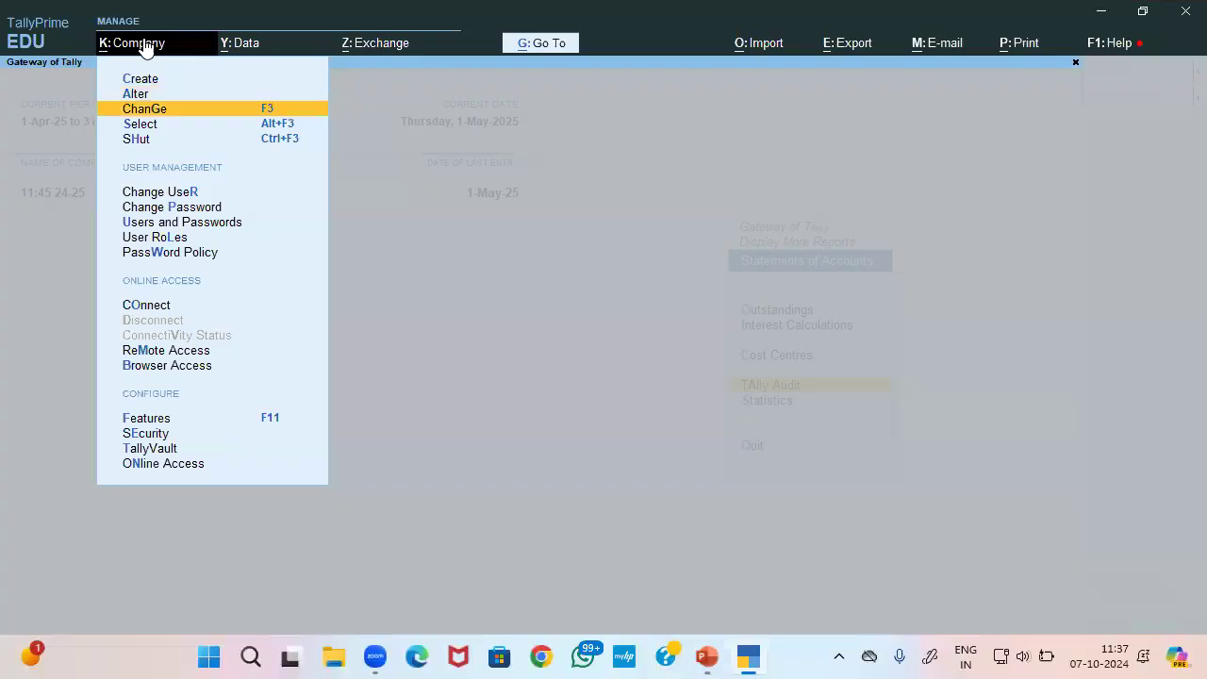
key("Up")
key("Up")
key("Return")
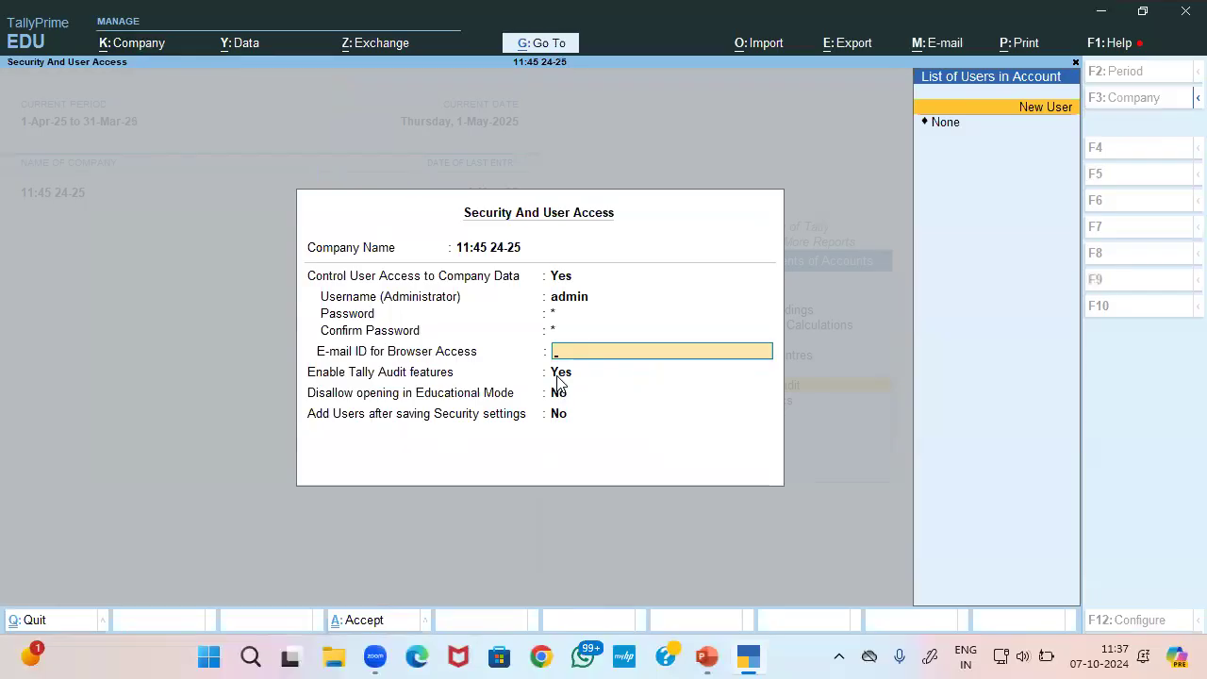
key("Escape")
key("Return")
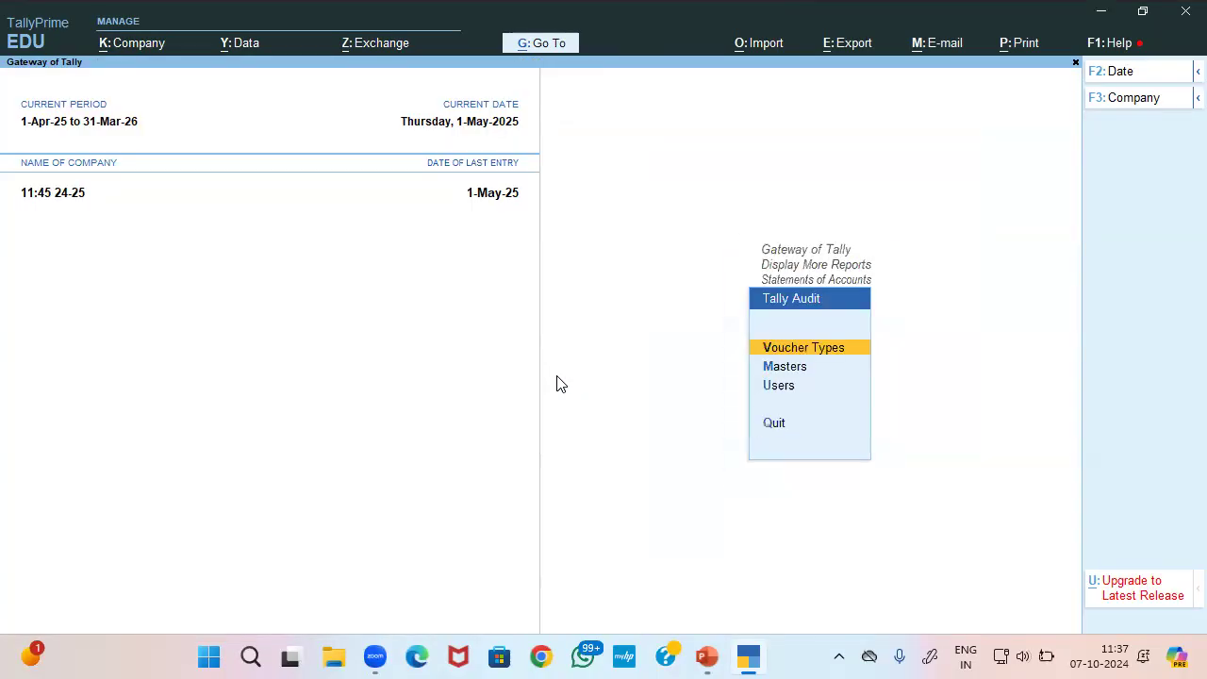
key("Down")
key("Down")
key("Up")
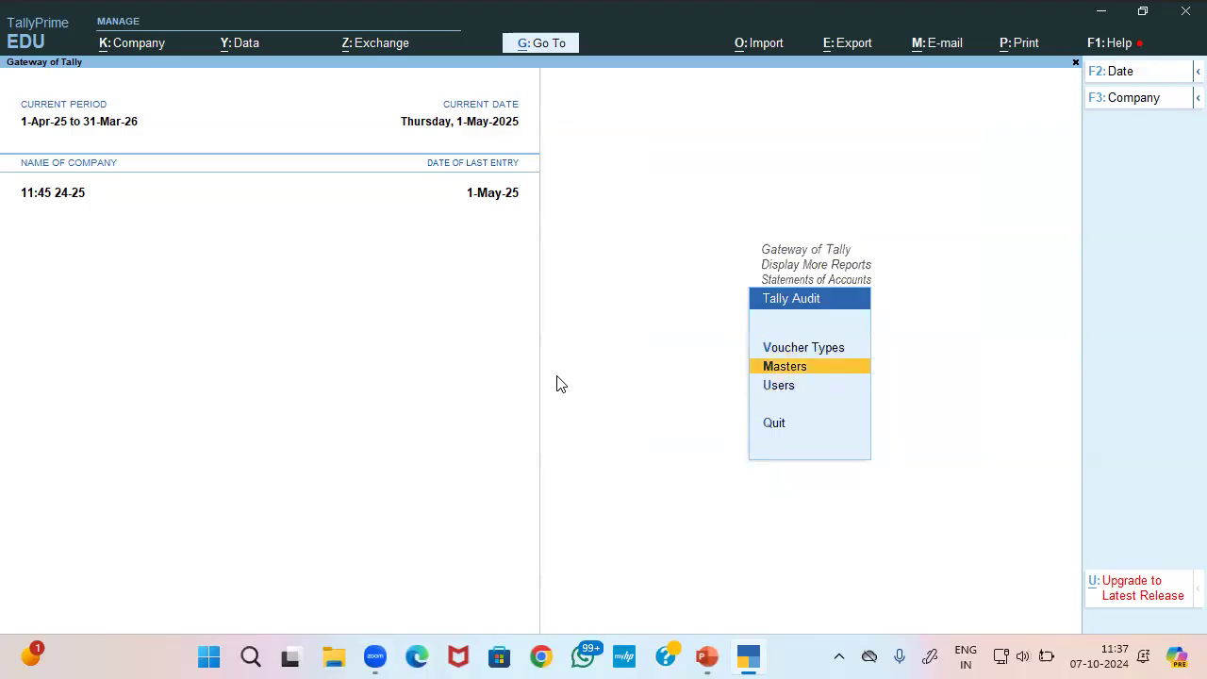
Review the Office Exp ledger in the masters audit and accept it
key("Return")
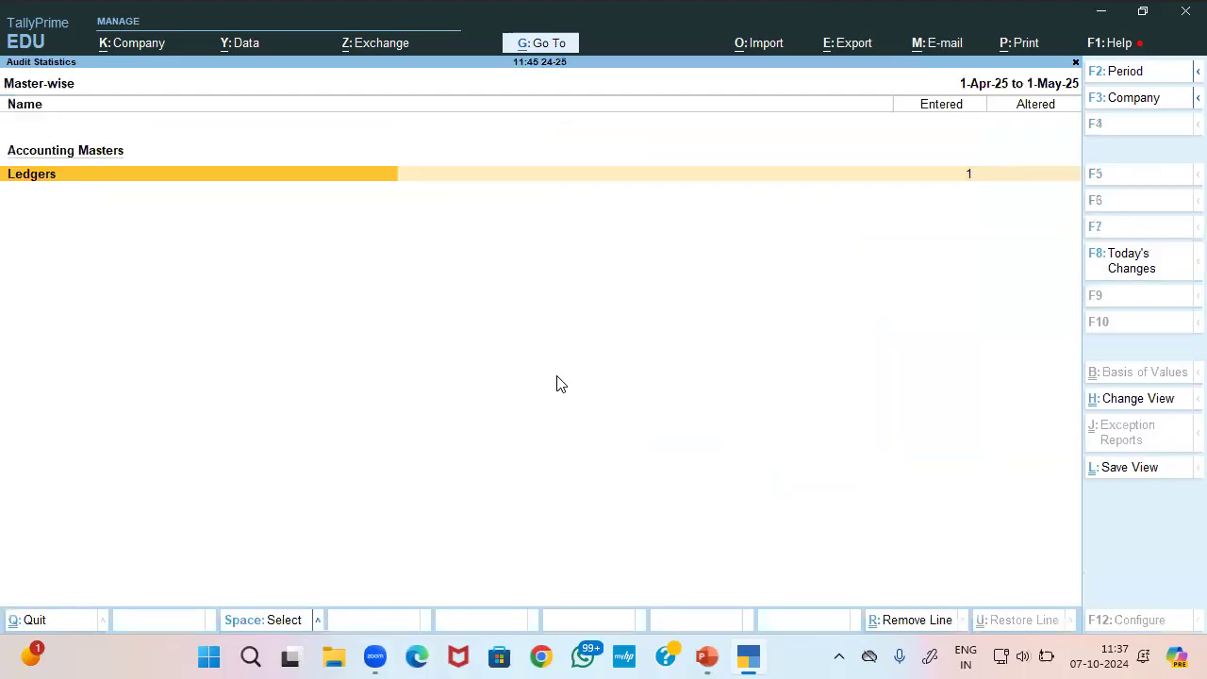
key("Return")
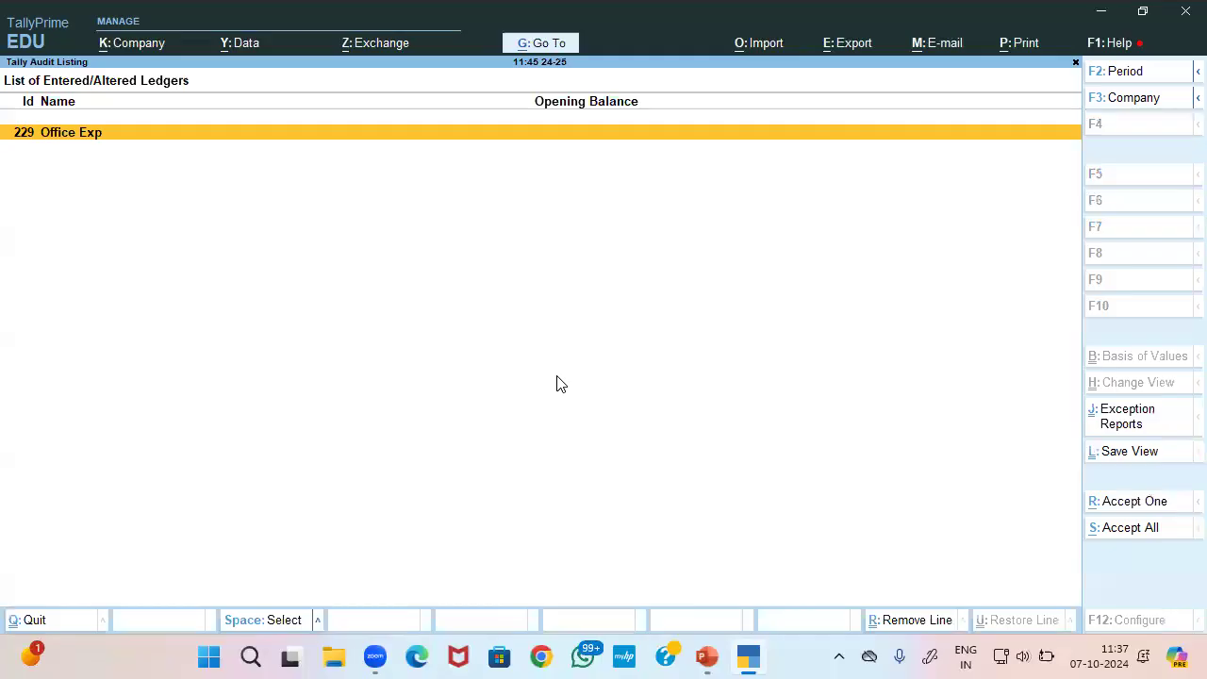
key("Return")
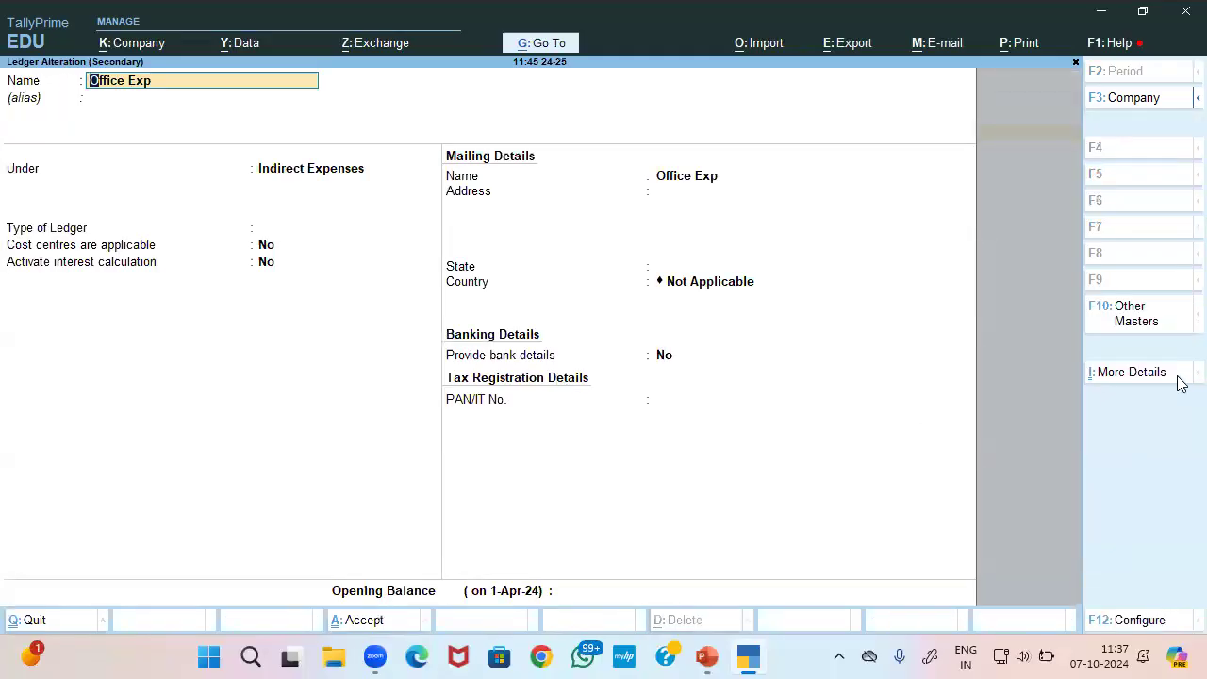
key("Escape")
key("Escape")
key("y")
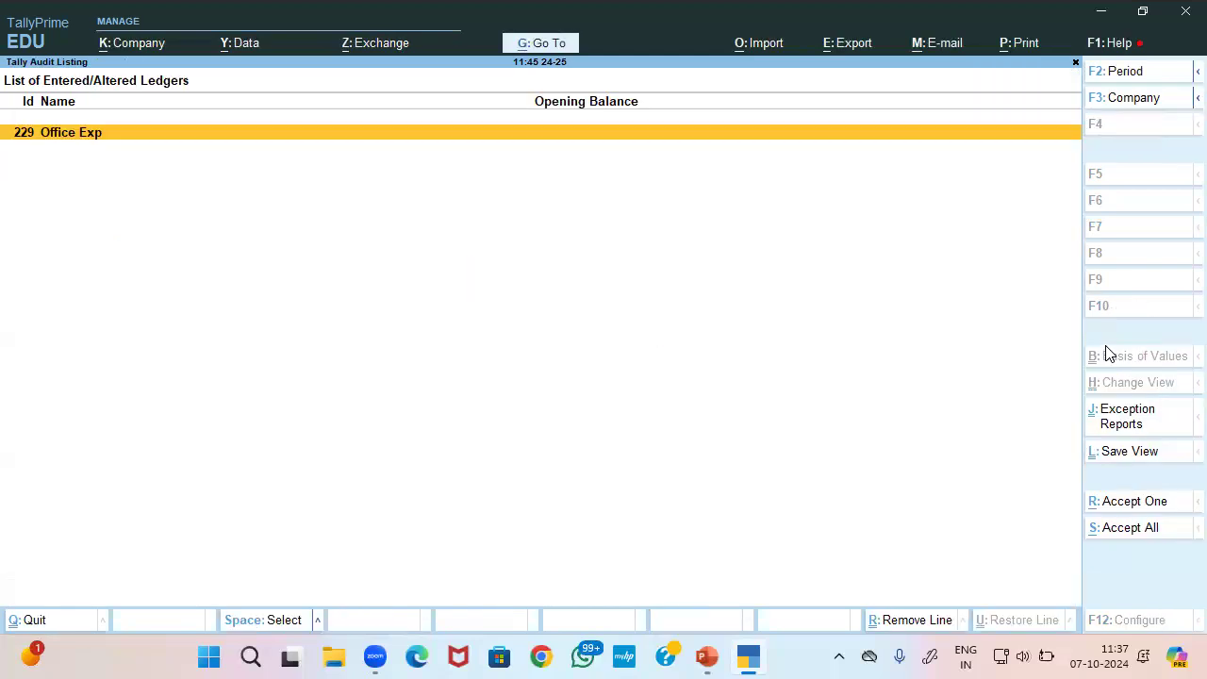
left_click(1134, 510)
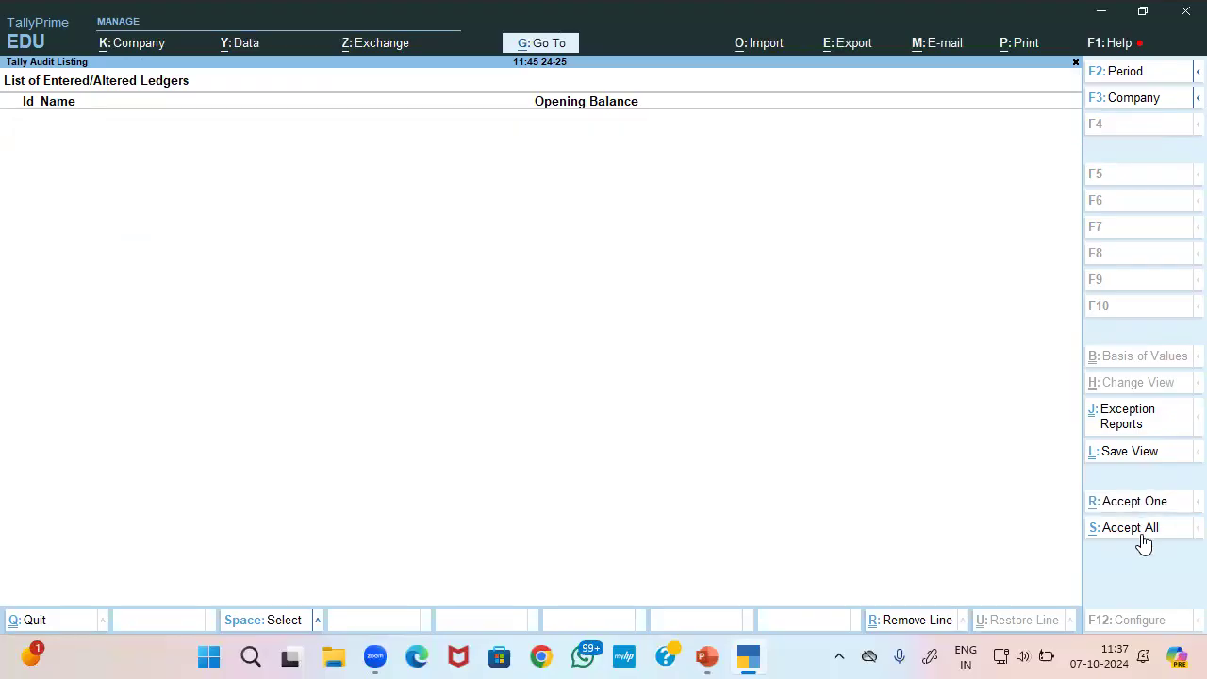
Open the voucher type-wise audit statistics showing 3 Payment vouchers
key("Escape")
key("Up")
key("Return")
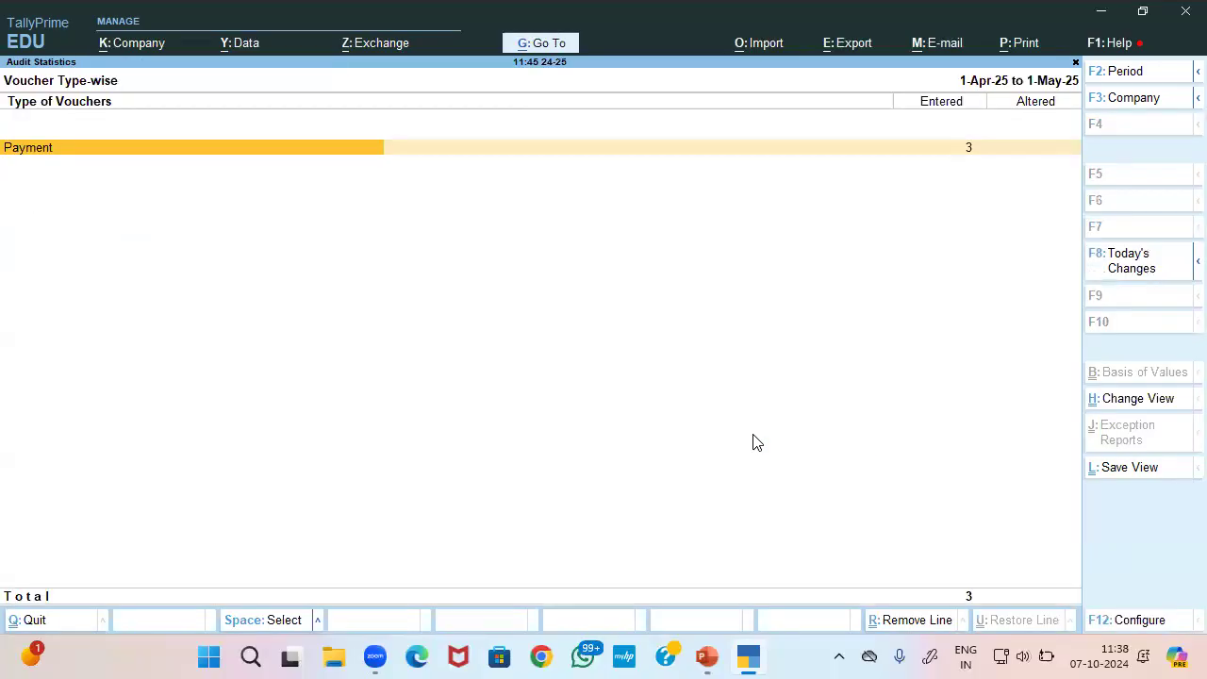
List the audited Payment vouchers for the period 1-Apr-25 to 31-May-25
key("Return")
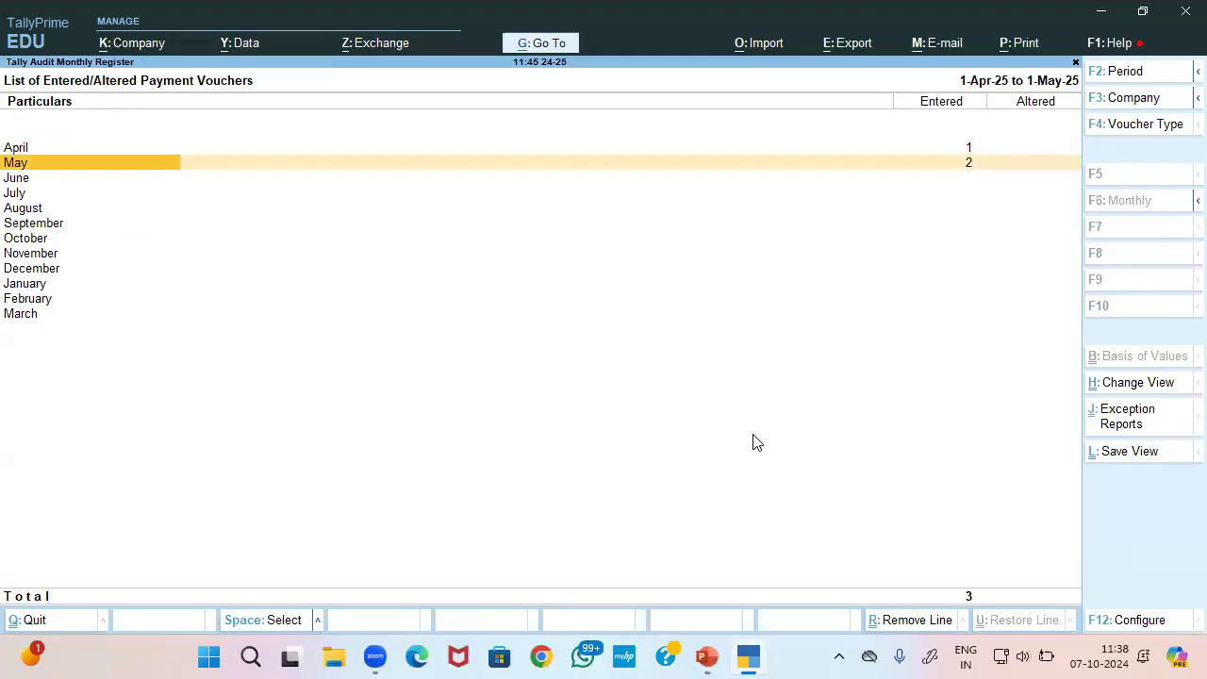
key("Return")
key("F2")
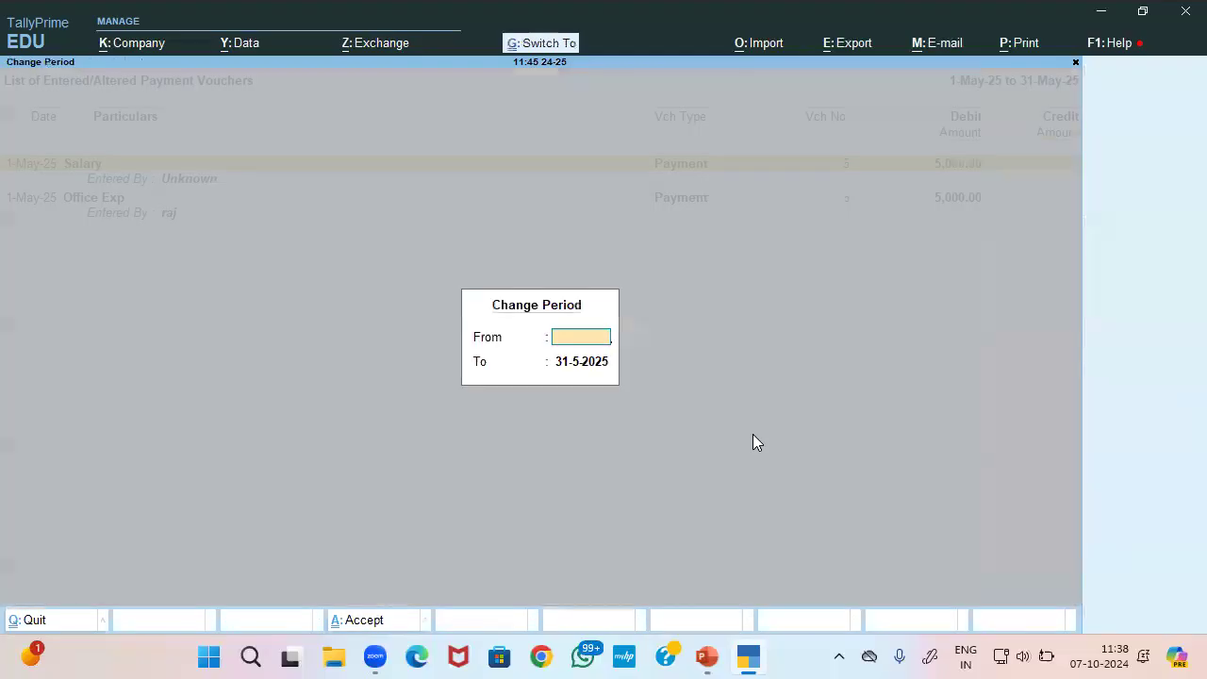
type("1-4")
key("Return")
key("Return")
key("Down")
key("Down")
key("Down")
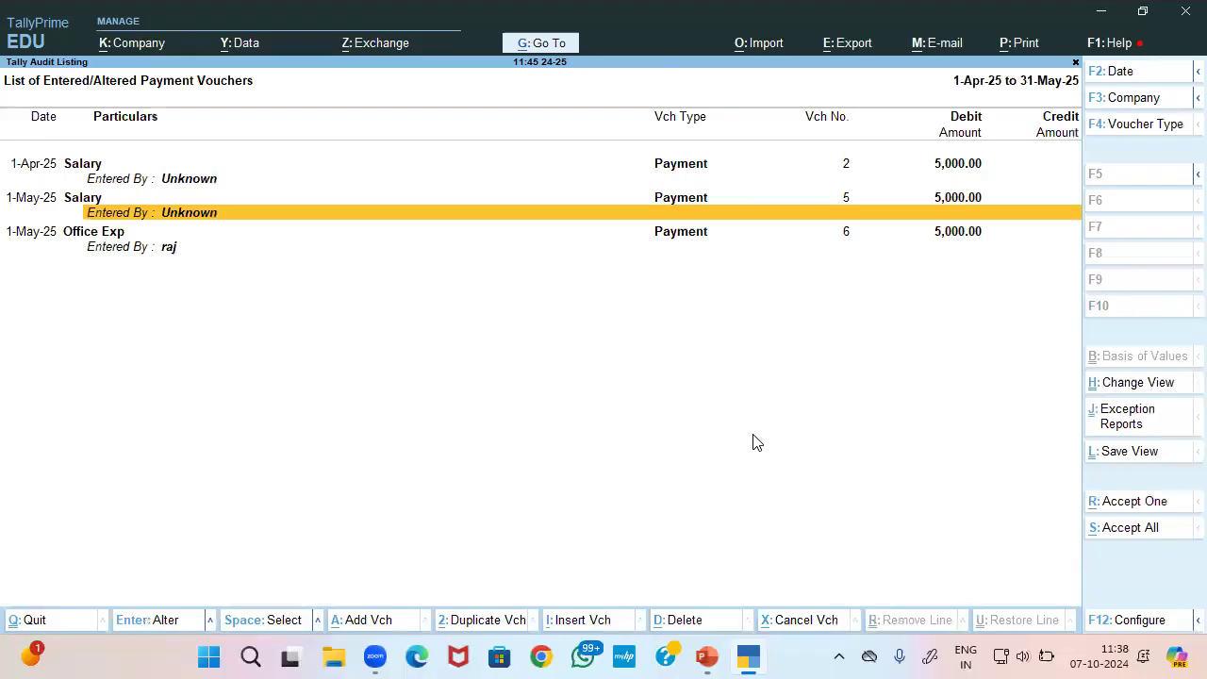
Review the Office Exp payment, accept it and all remaining vouchers, then return to Gateway
key("Up")
key("Up")
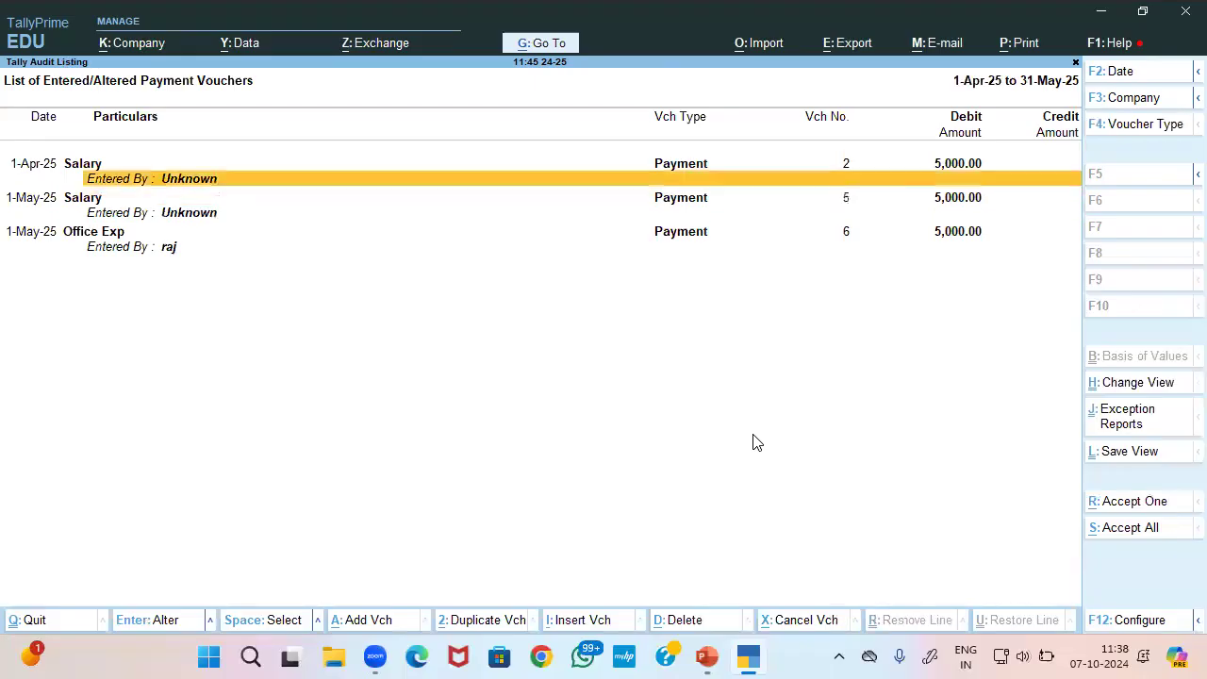
key("Down")
key("Down")
key("Down")
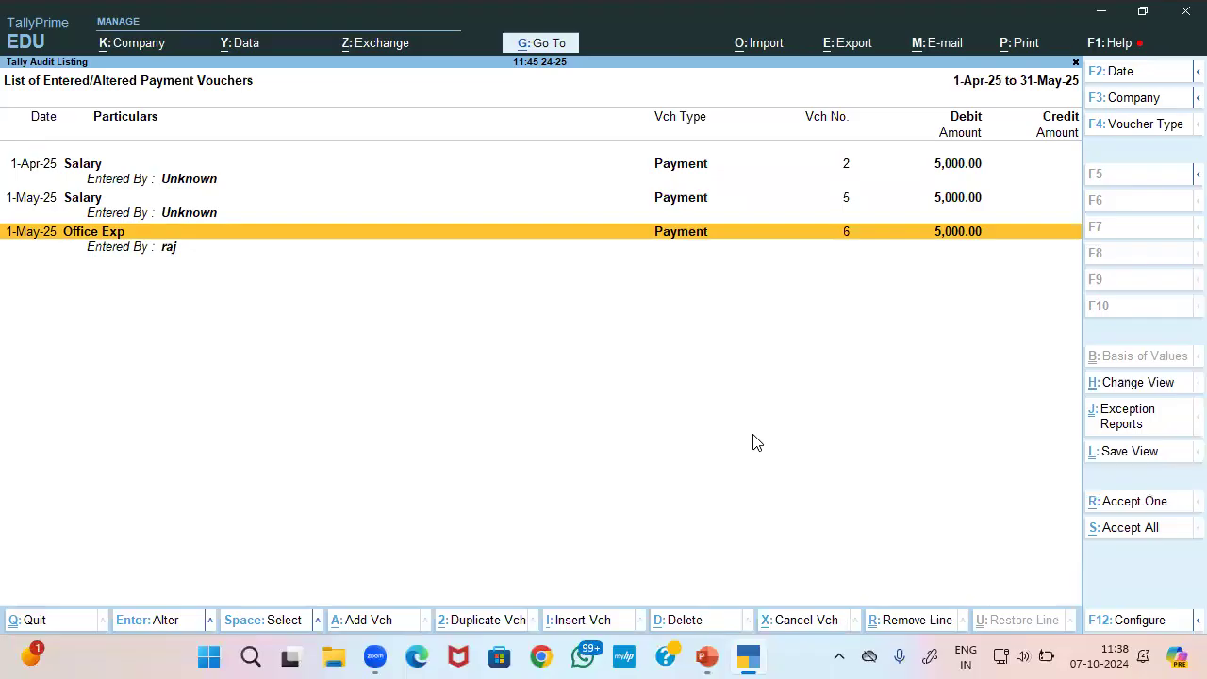
key("Return")
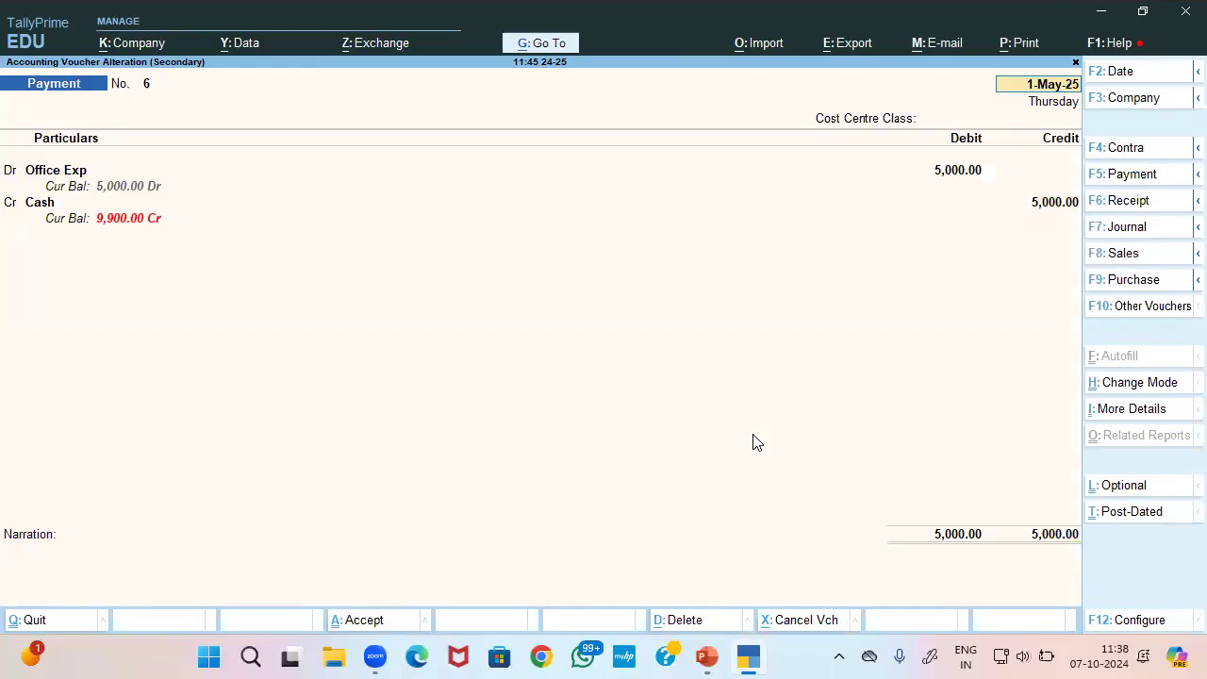
key("Escape")
key("y")
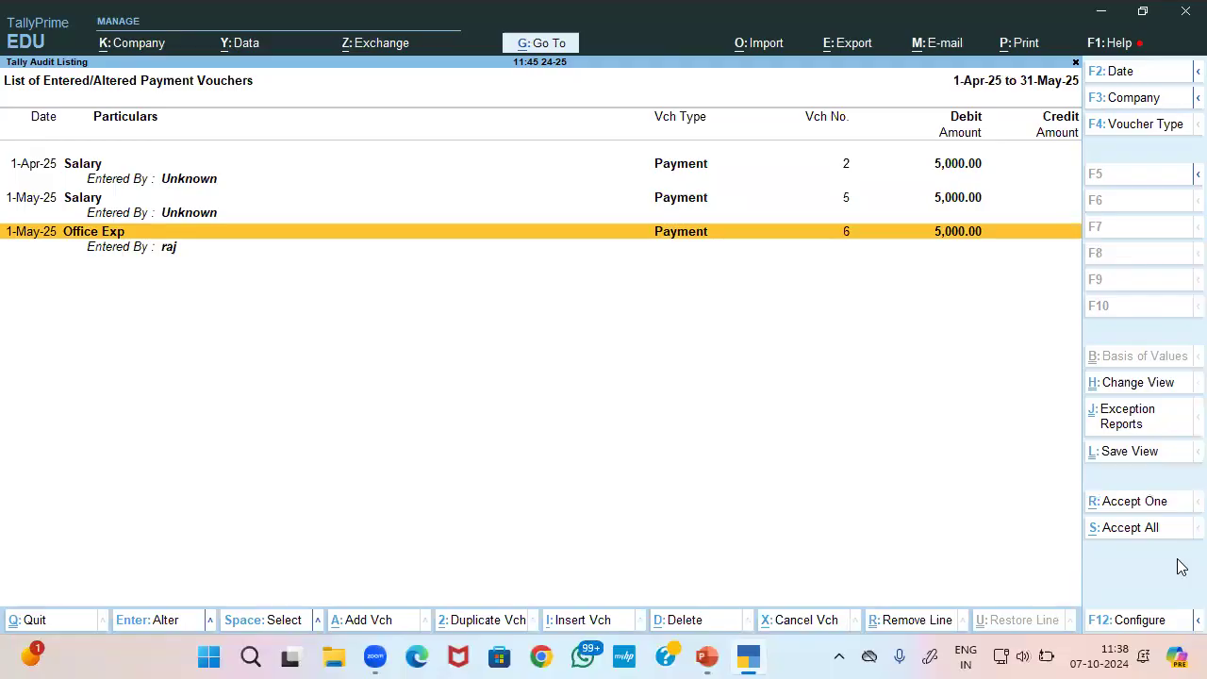
left_click(1137, 509)
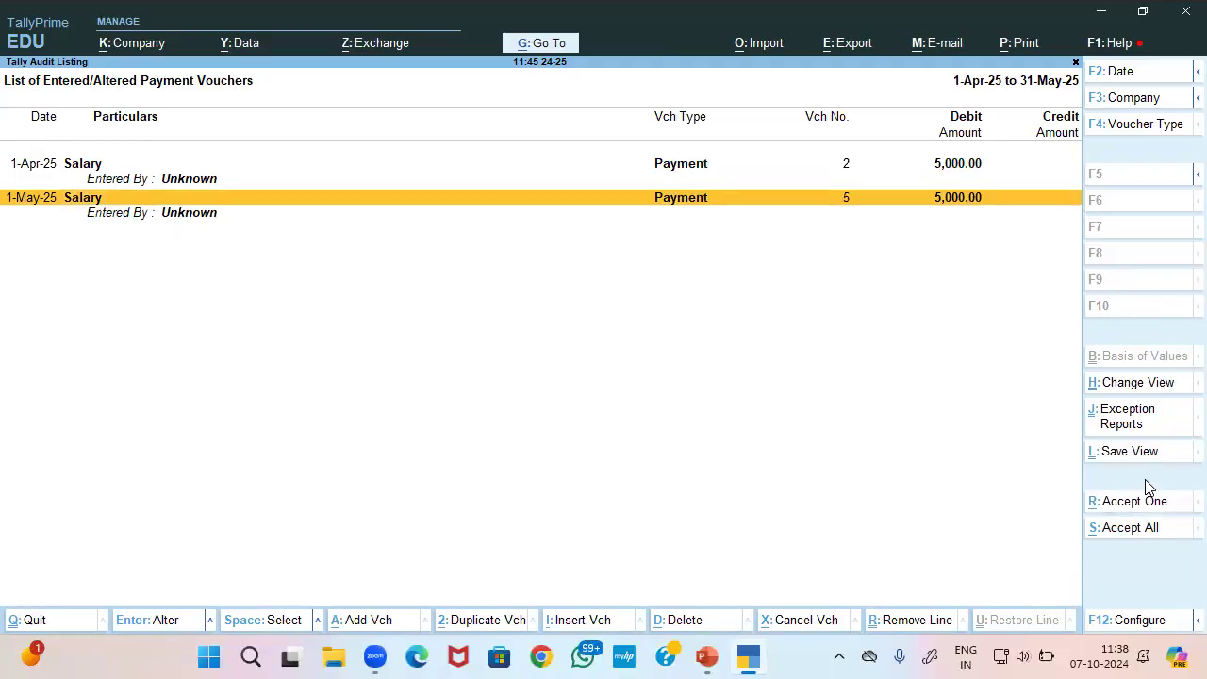
left_click(1135, 528)
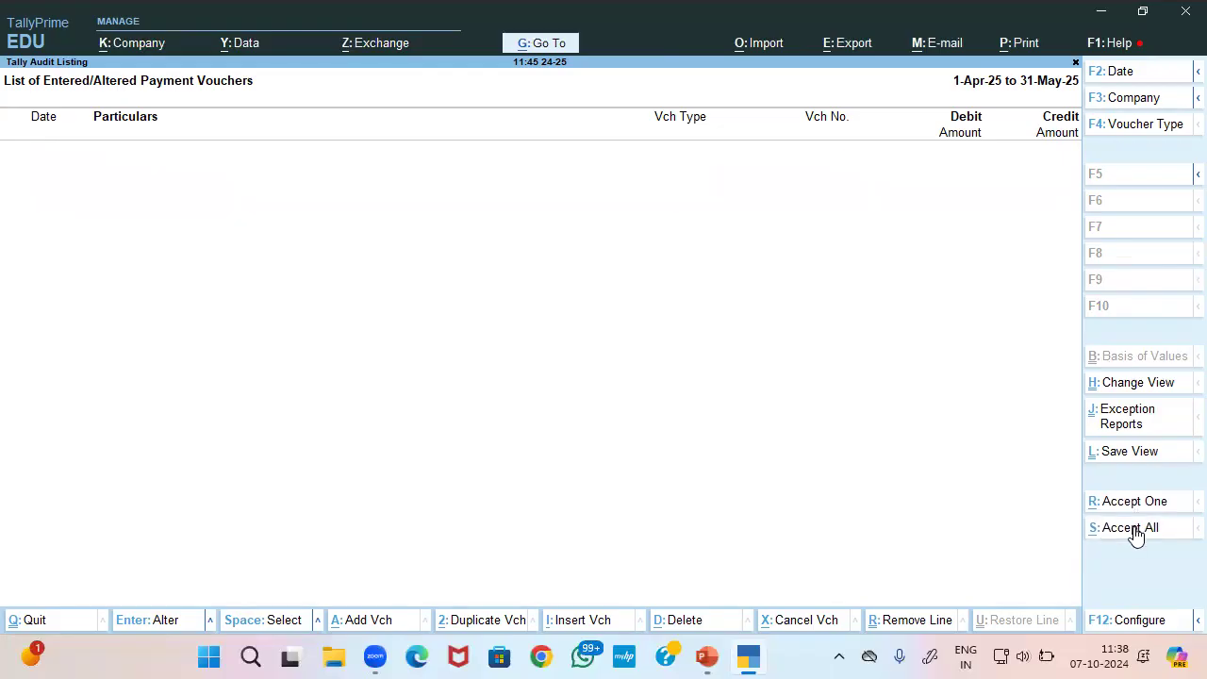
key("Escape")
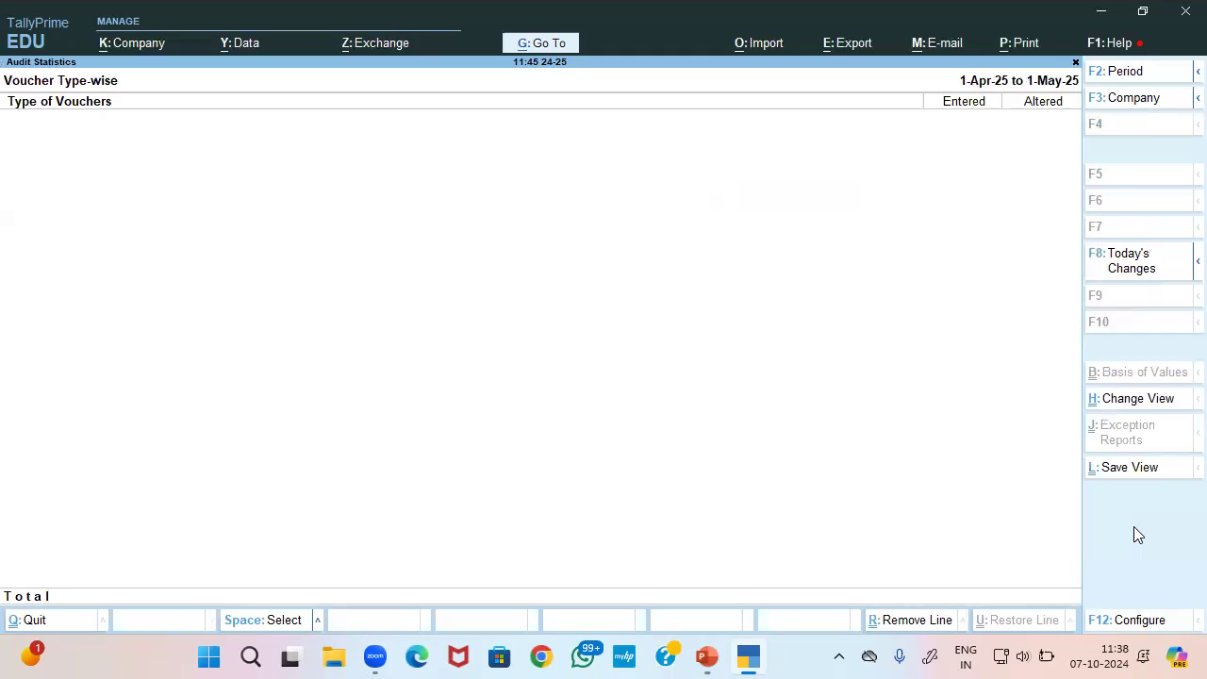
key("Escape")
key("Escape")
key("Escape")
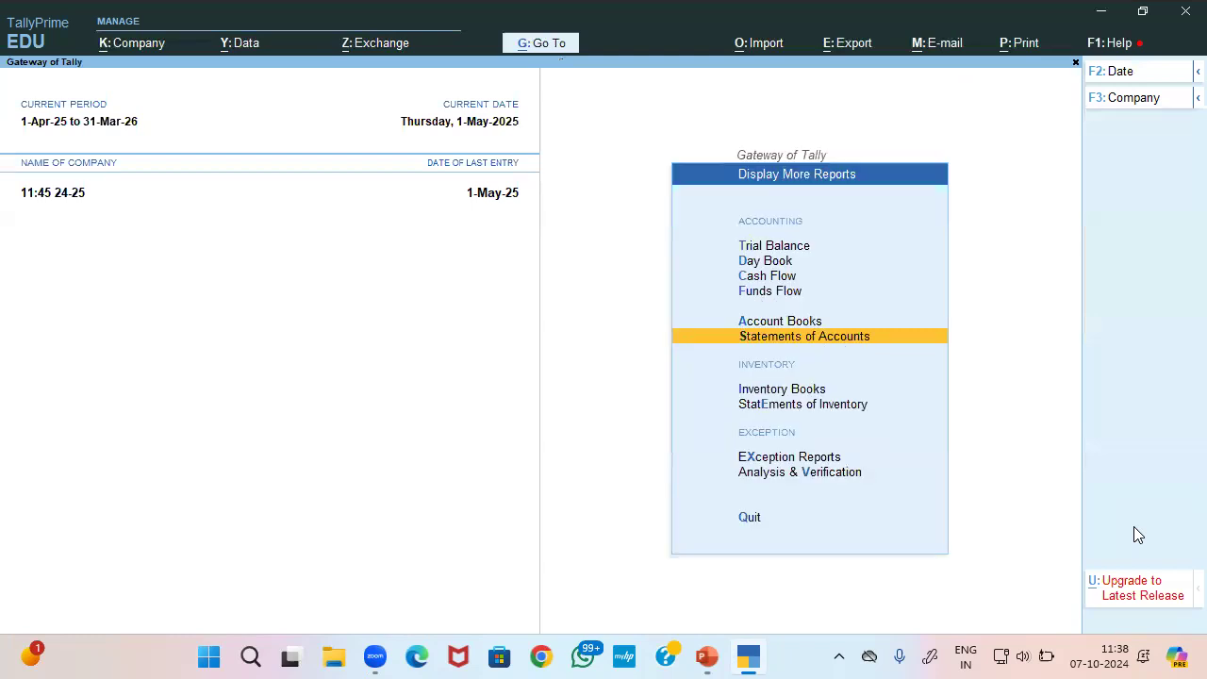
key("Escape")
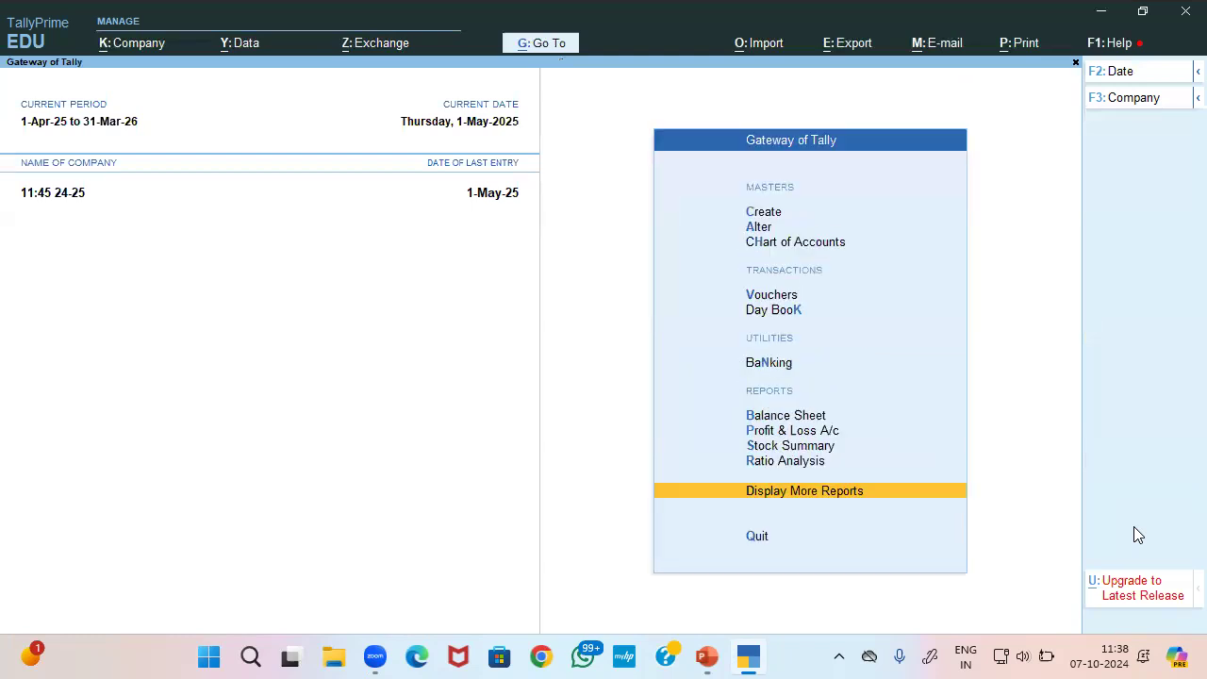